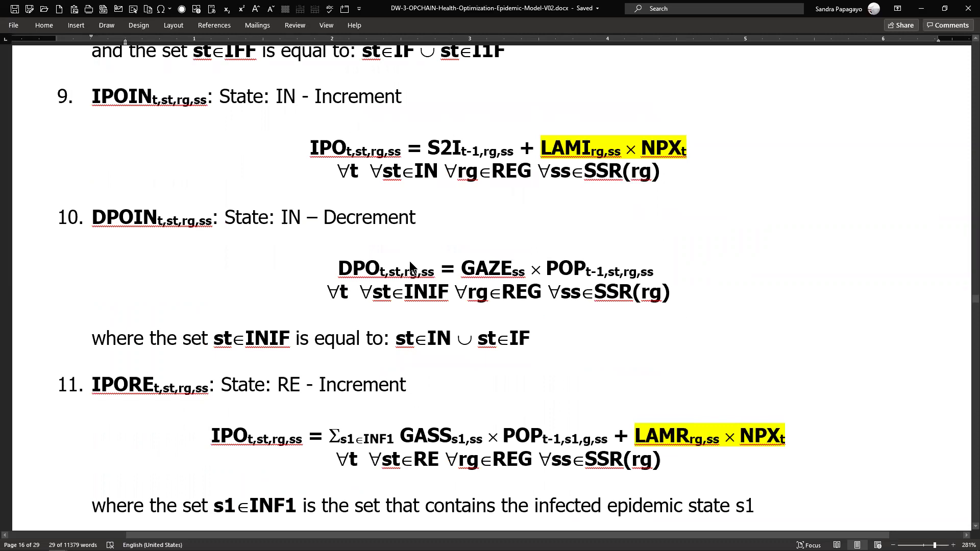
# Read through the population increment and decrement equations 9 to 14 up to the Control Policy Modeling section
pyautogui.scroll(-5, 409, 261)
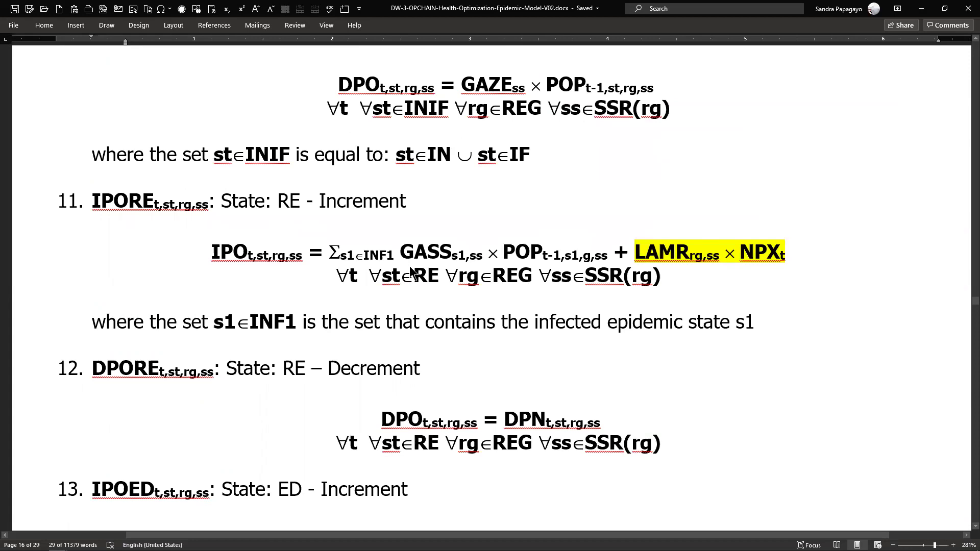
pyautogui.scroll(-5, 410, 272)
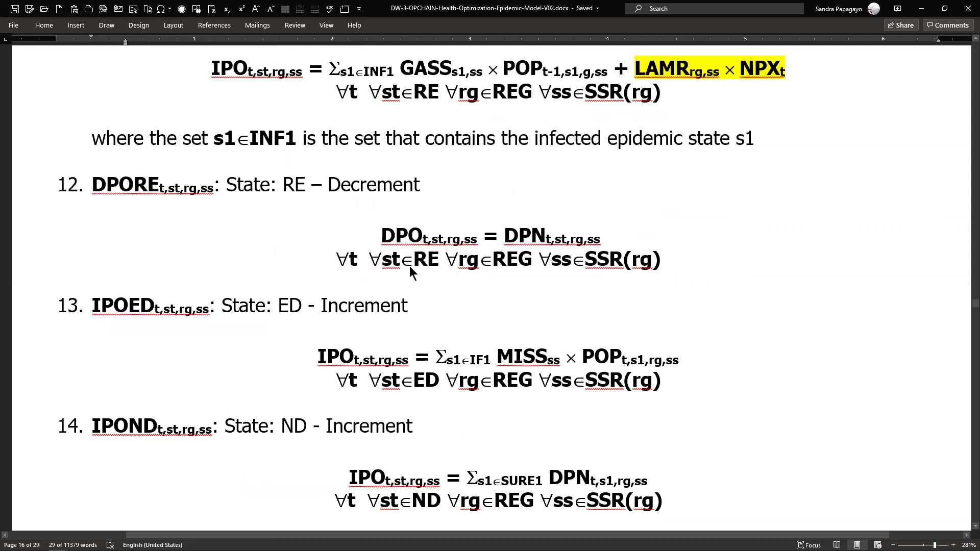
pyautogui.scroll(-5, 410, 270)
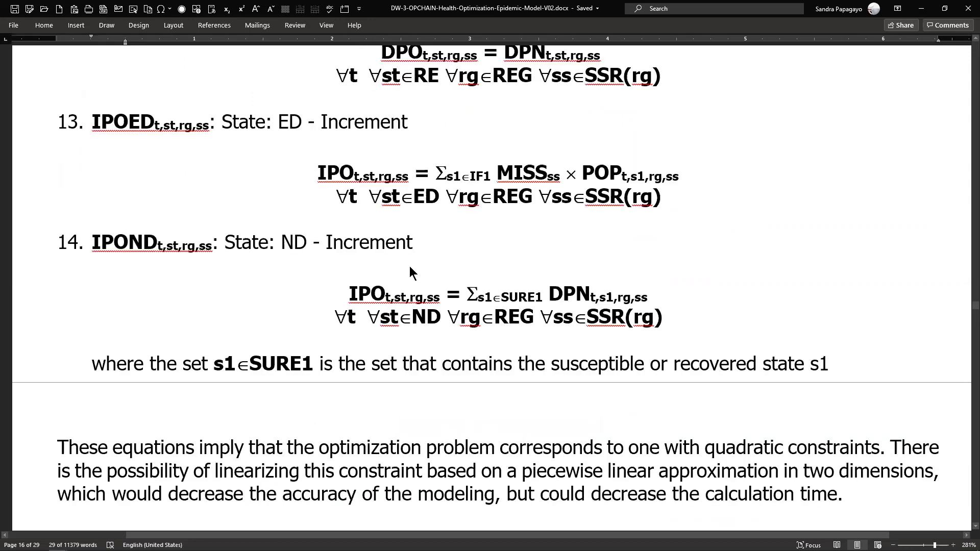
pyautogui.scroll(-7, 410, 267)
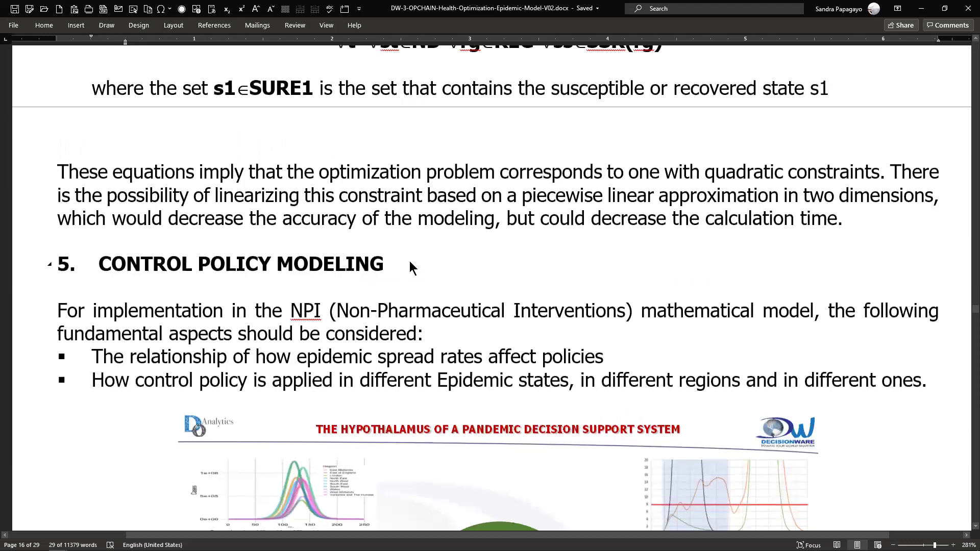
pyautogui.scroll(-7, 410, 265)
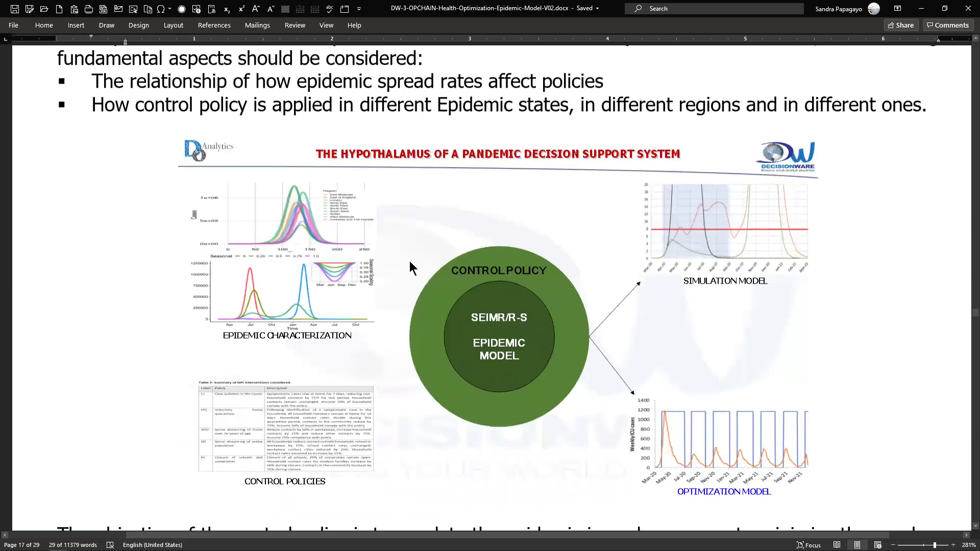
pyautogui.scroll(-12, 410, 268)
pyautogui.scroll(1, 409, 270)
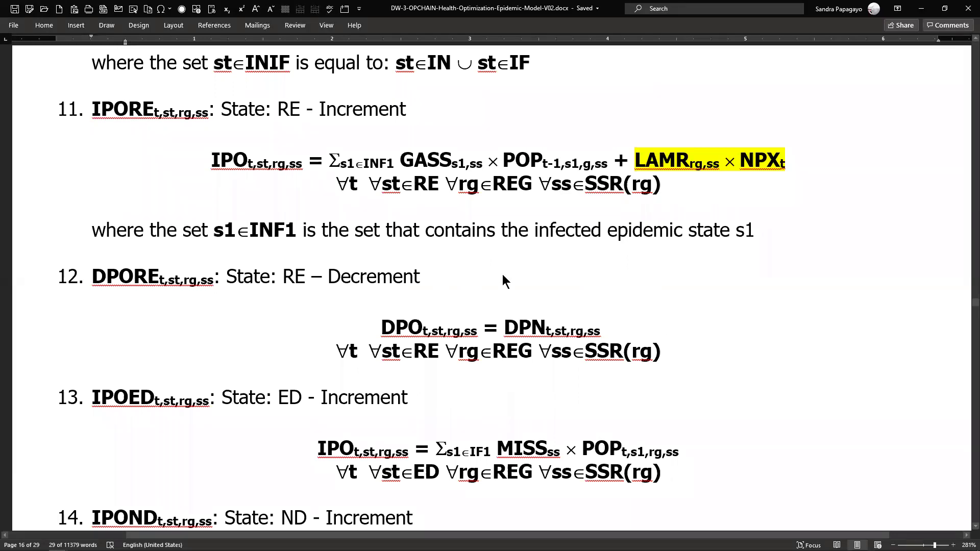
pyautogui.scroll(-15, 459, 369)
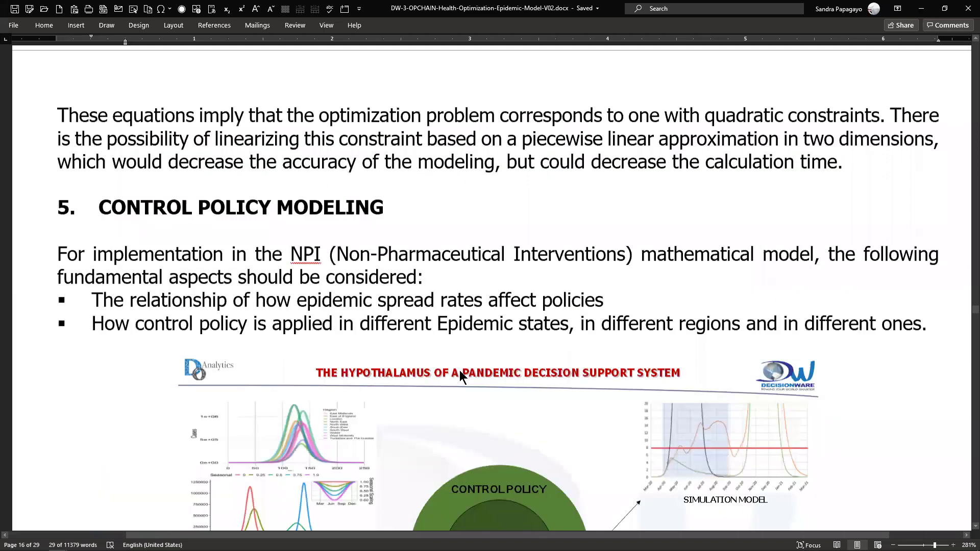
# Skim the control policy and capacity sections, then select the RCOX expansion cost equation together with its existence conditions
pyautogui.scroll(-15, 439, 276)
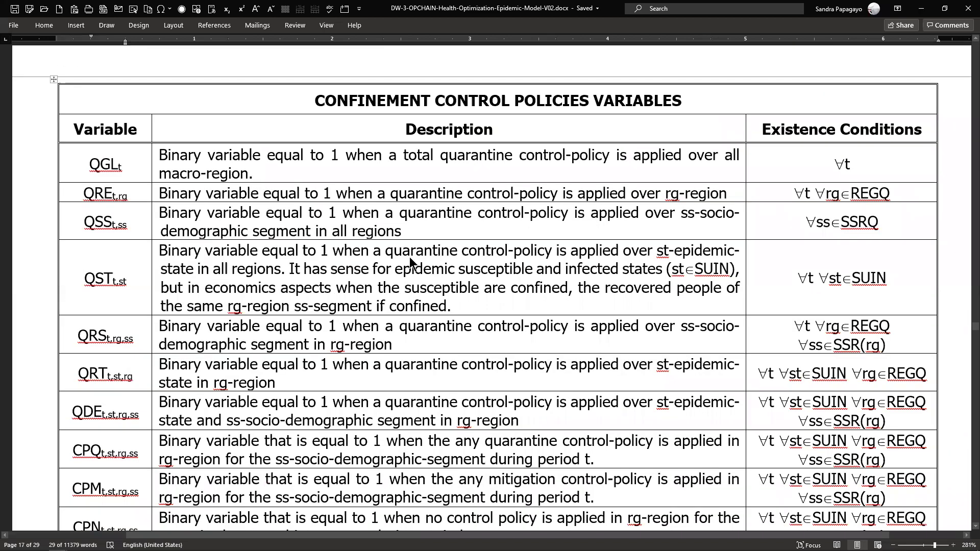
pyautogui.scroll(-15, 409, 256)
pyautogui.scroll(-15, 386, 299)
pyautogui.scroll(-15, 386, 286)
pyautogui.scroll(-15, 384, 287)
pyautogui.scroll(-15, 386, 291)
pyautogui.scroll(-10, 386, 291)
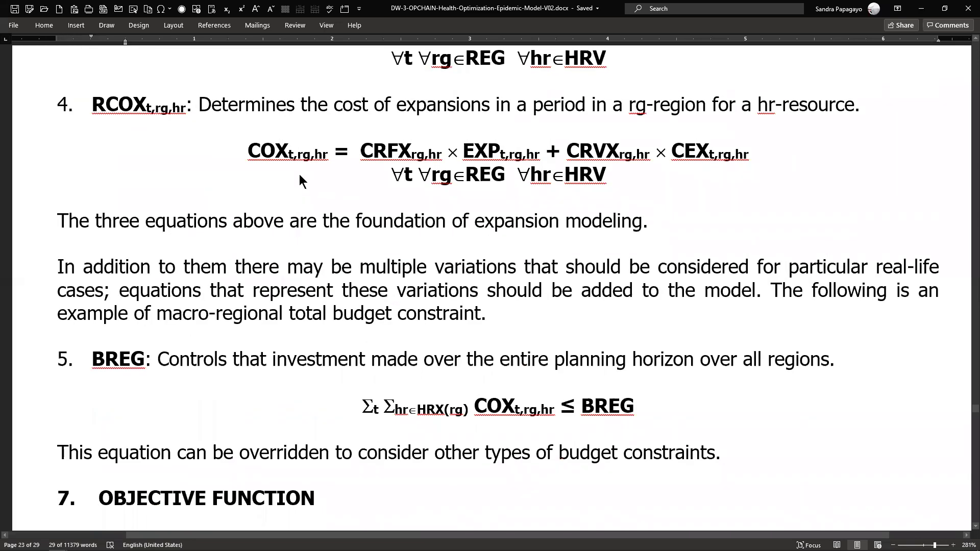
pyautogui.moveTo(260, 161); pyautogui.dragTo(626, 175)
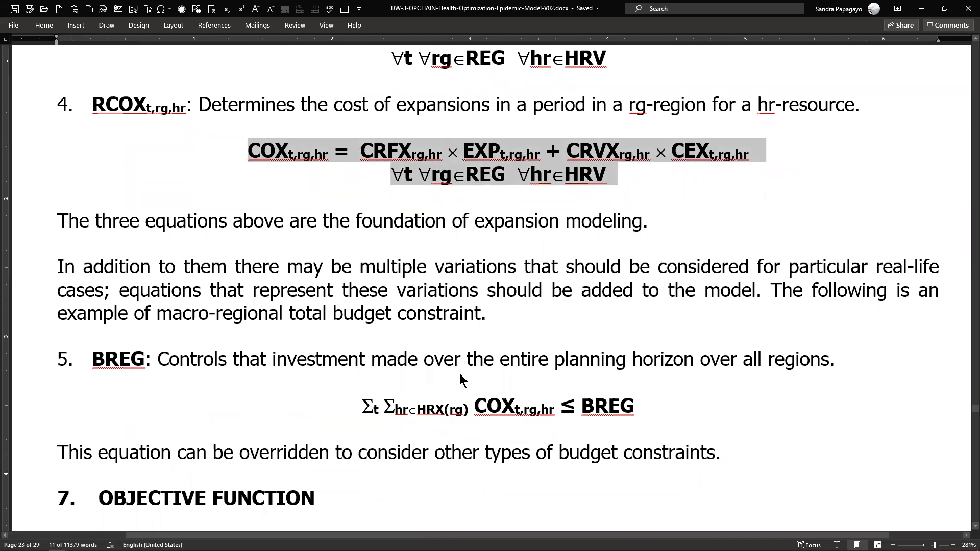
# Select the introductory paragraph of section 8, Algebraic Formulation, about the SEIMR/R-G/OPT model summary
pyautogui.scroll(-6, 459, 374)
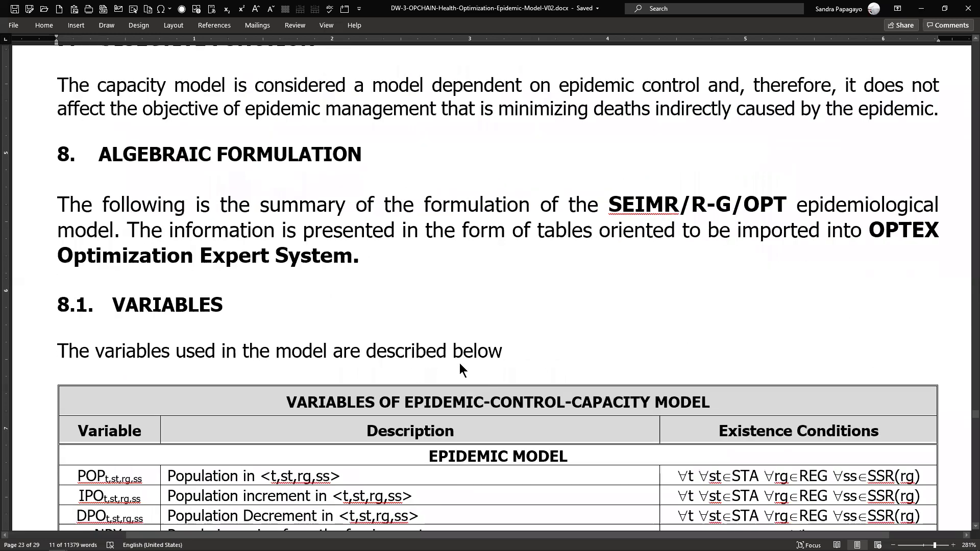
pyautogui.scroll(-3, 459, 324)
pyautogui.scroll(5, 457, 328)
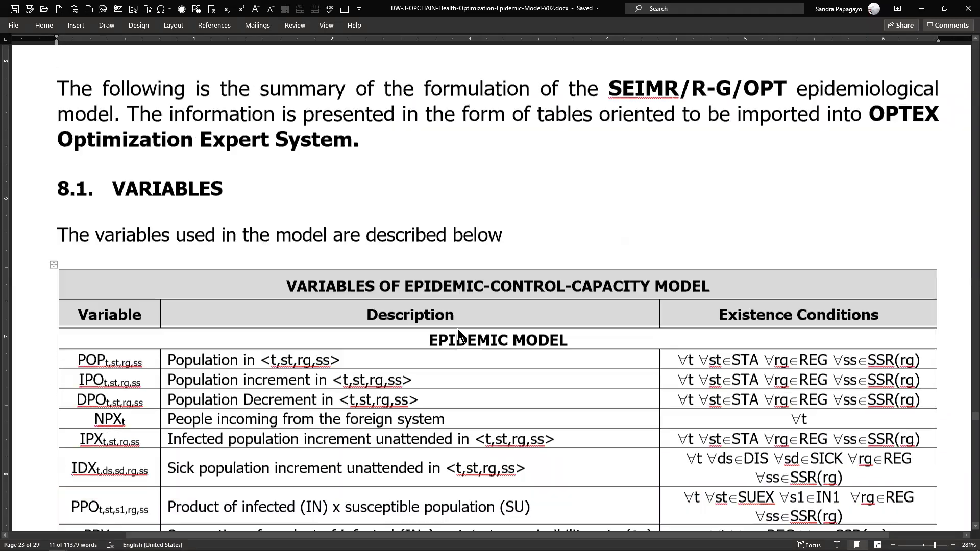
pyautogui.click(58, 289)
pyautogui.moveTo(214, 345); pyautogui.dragTo(420, 360)
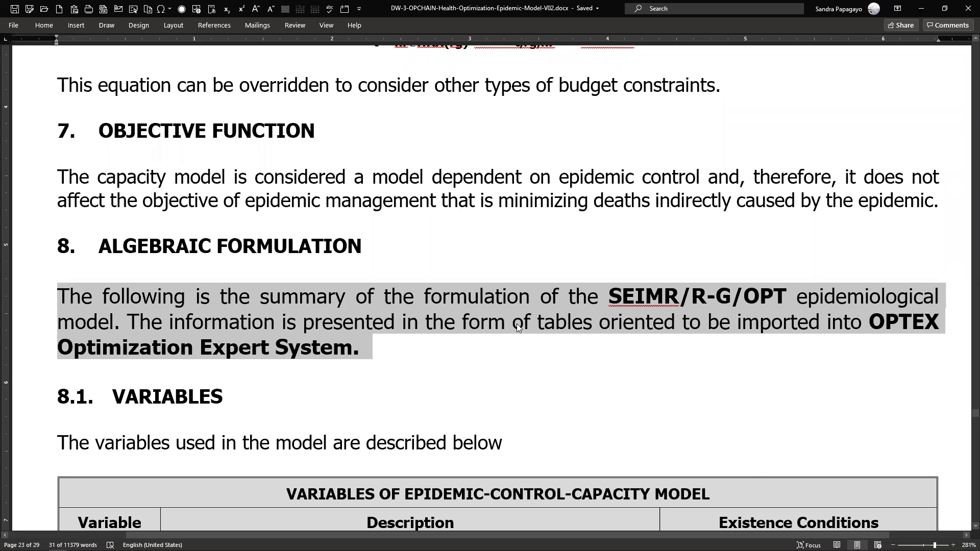
# Look over the section 8.1 variables table by model group, glance at the read sets, and return to the table's beginning
pyautogui.scroll(-5, 515, 325)
pyautogui.scroll(7, 436, 160)
pyautogui.scroll(-10, 437, 161)
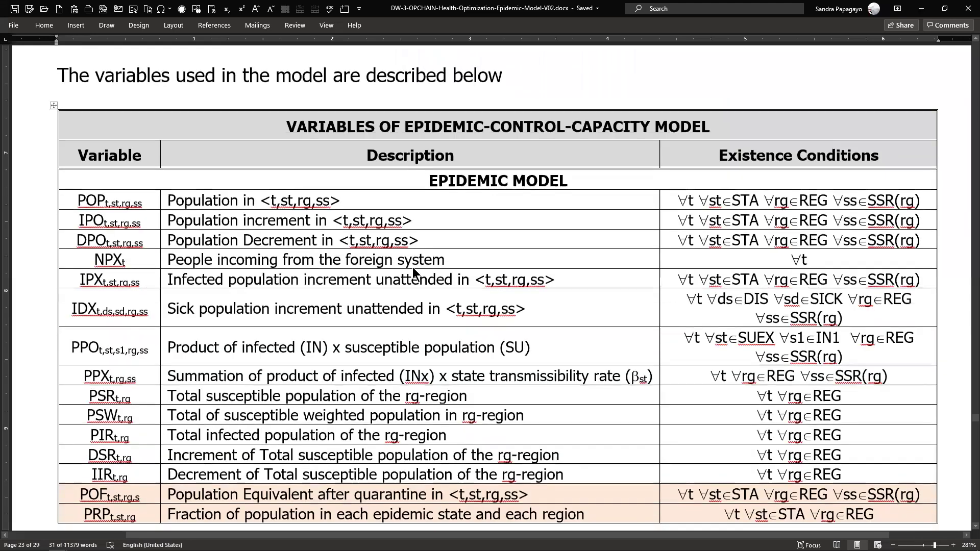
pyautogui.scroll(-2, 440, 238)
pyautogui.scroll(-9, 440, 237)
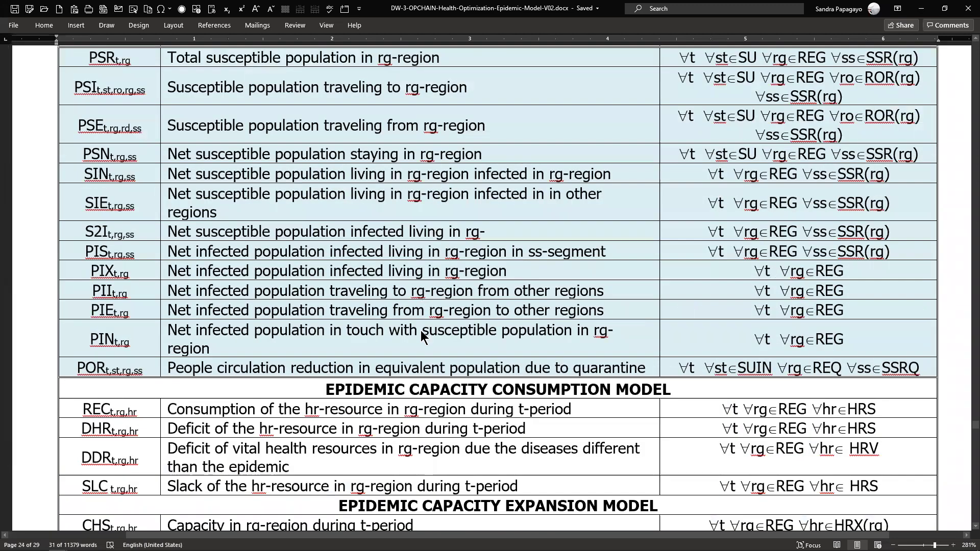
pyautogui.scroll(-12, 421, 330)
pyautogui.scroll(-10, 367, 204)
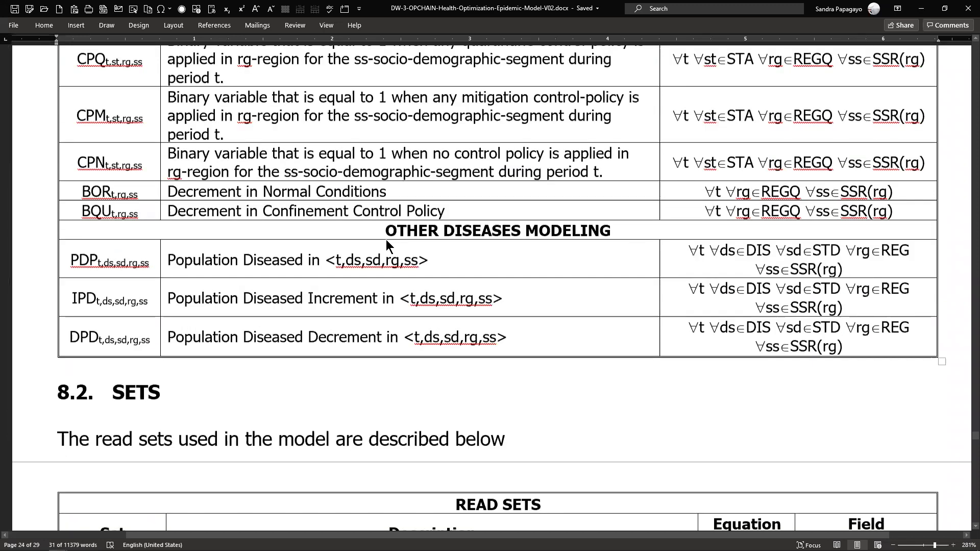
pyautogui.scroll(-4, 334, 293)
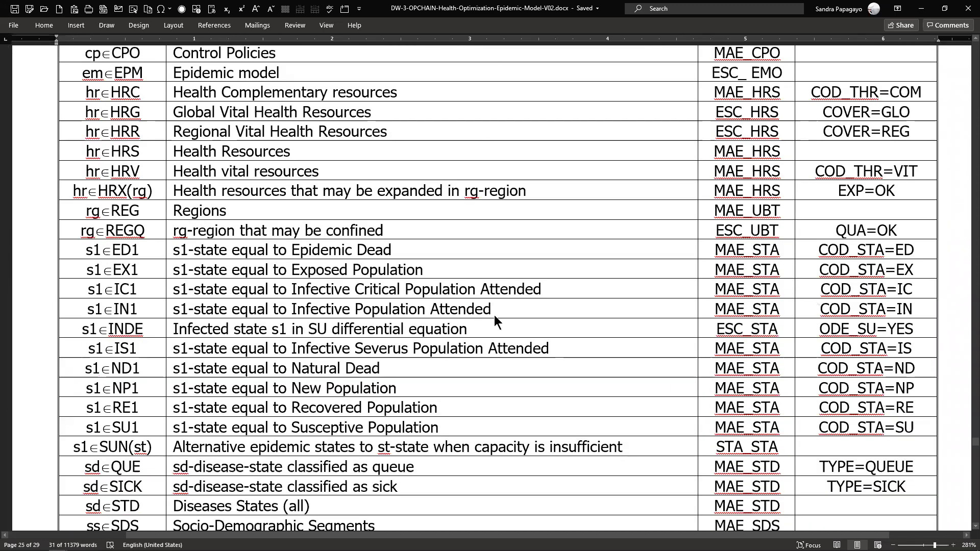
pyautogui.scroll(10, 490, 311)
pyautogui.scroll(6, 485, 301)
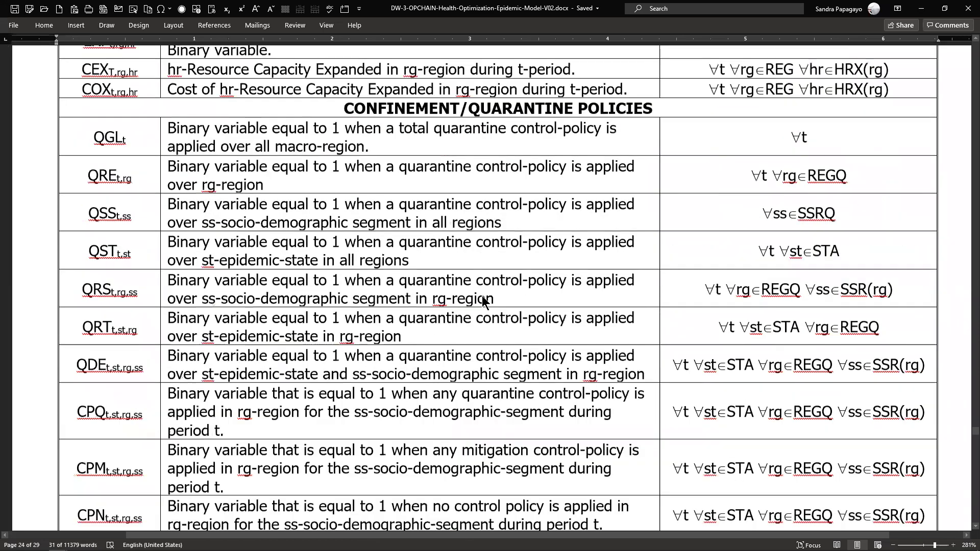
pyautogui.scroll(8, 482, 296)
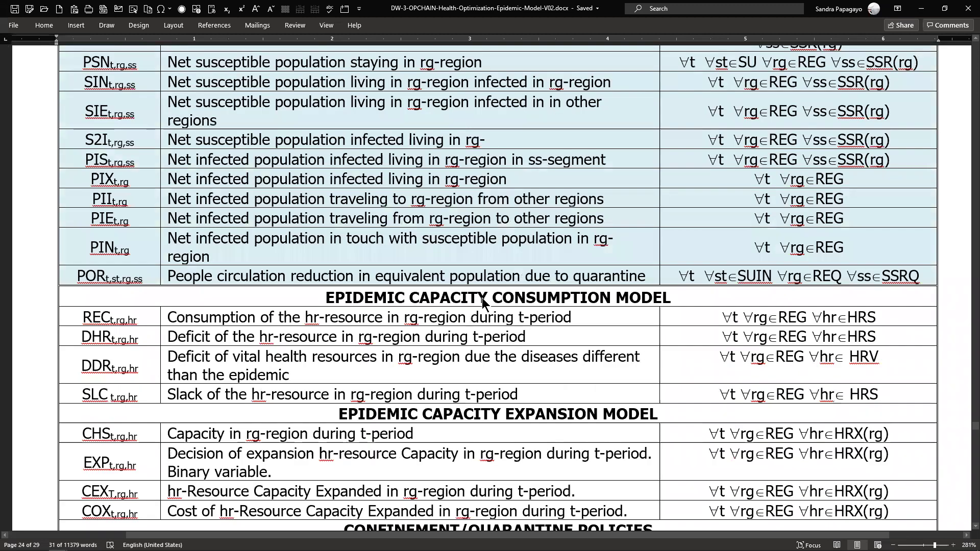
pyautogui.scroll(9, 482, 301)
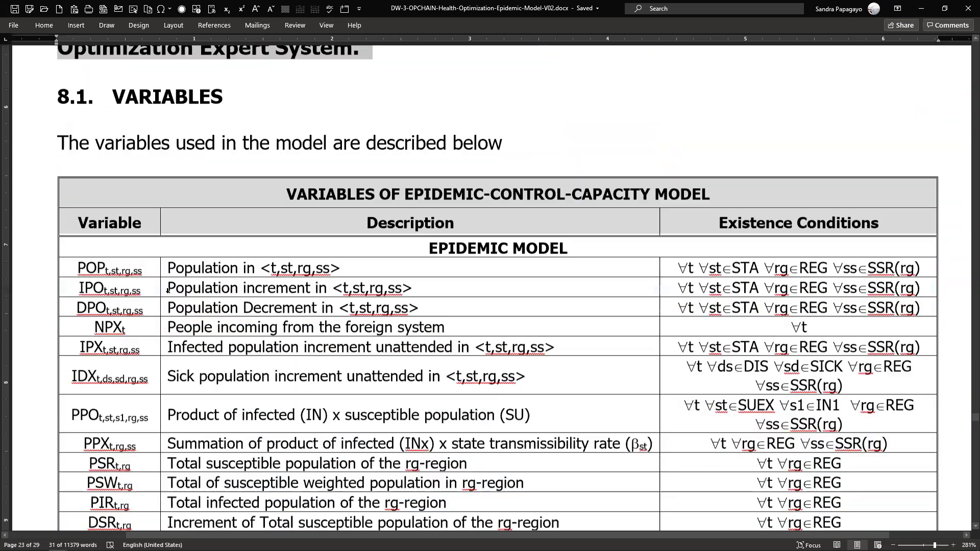
# Highlight the variable name, description and existence conditions of the POP row one after another in the variables table
pyautogui.scroll(2, 167, 291)
pyautogui.scroll(-2, 167, 293)
pyautogui.moveTo(146, 300); pyautogui.dragTo(77, 294)
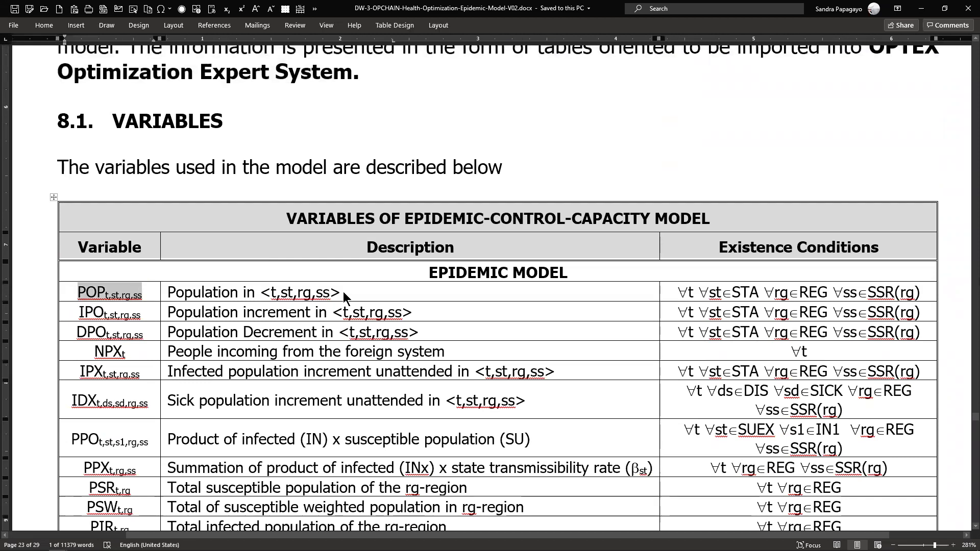
pyautogui.moveTo(292, 296); pyautogui.dragTo(167, 294)
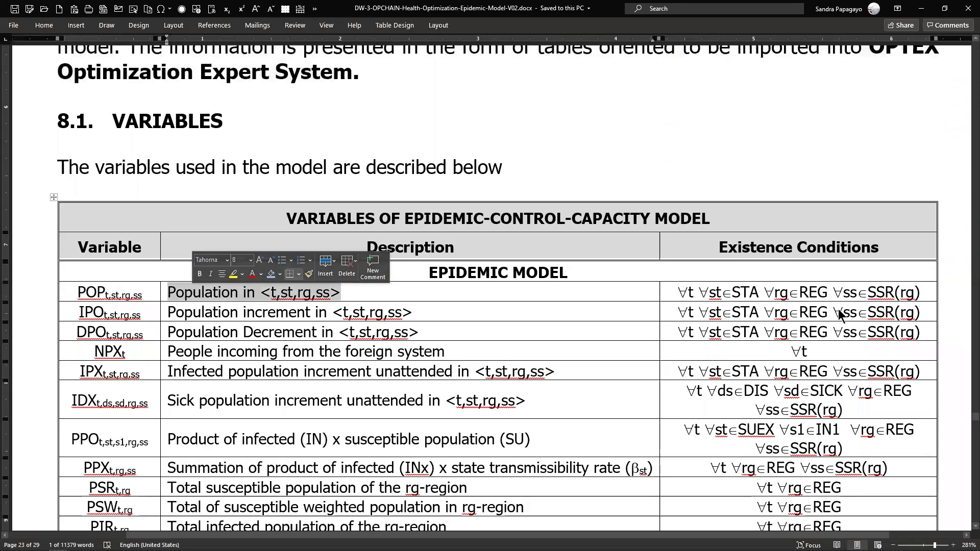
pyautogui.moveTo(928, 298); pyautogui.dragTo(668, 297)
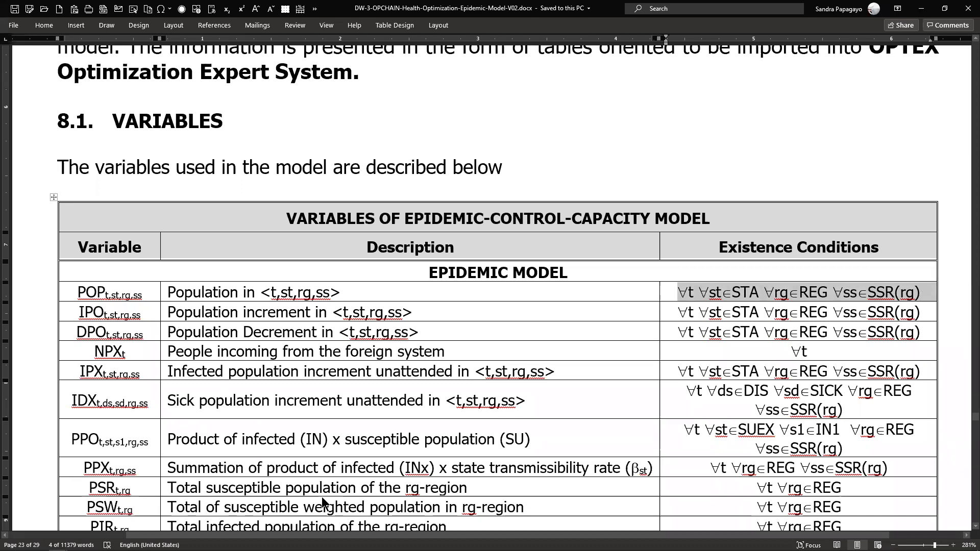
# Find the Confinement/Quarantine Policies group in the variables table and place the cursor in the QGL variable's description
pyautogui.scroll(-15, 356, 384)
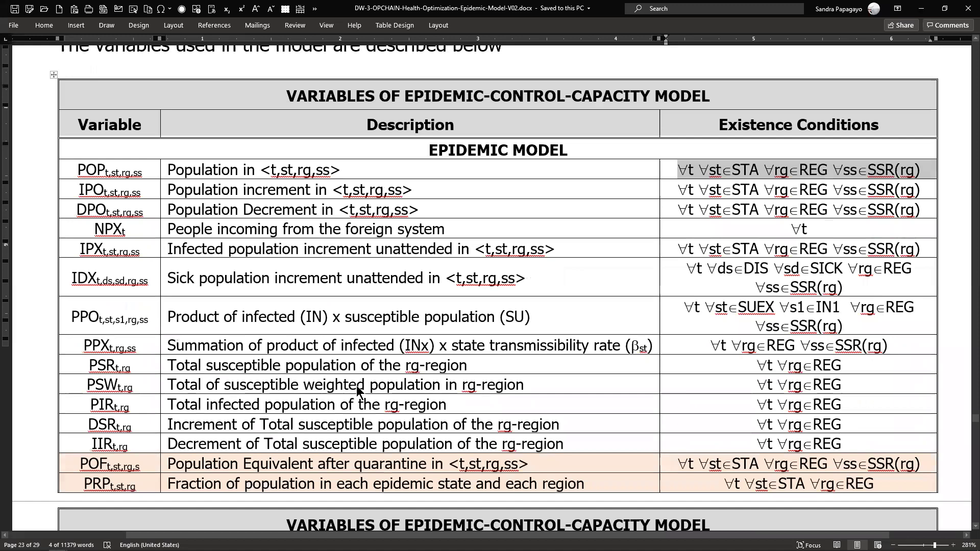
pyautogui.scroll(-8, 264, 375)
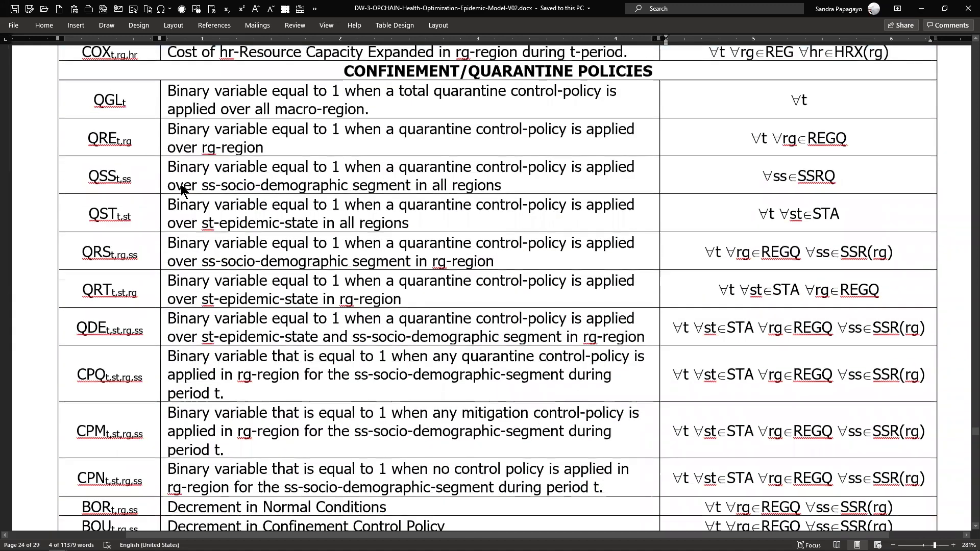
pyautogui.click(190, 108)
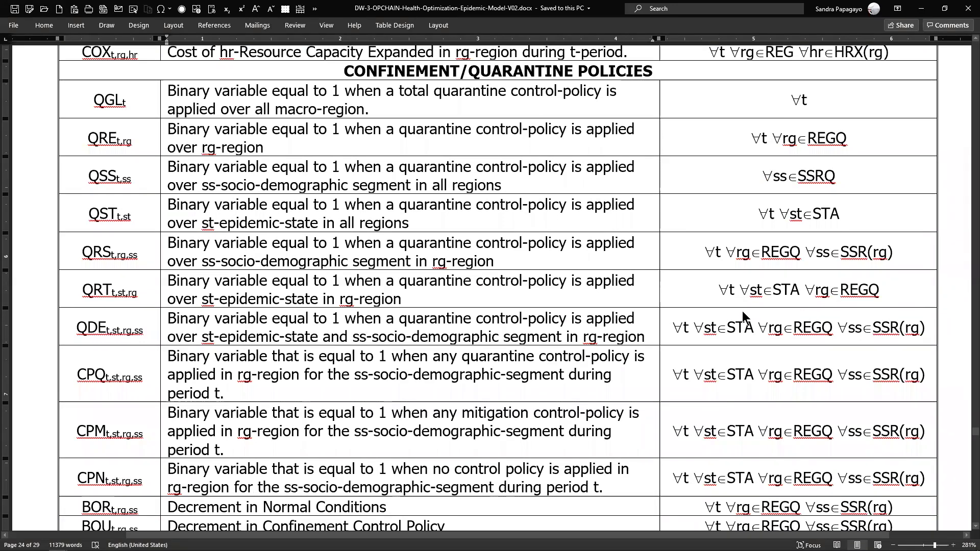
# Examine the quarantine policy and other diseases variables, including their existence conditions, and preview the Read Sets table
pyautogui.scroll(-6, 742, 311)
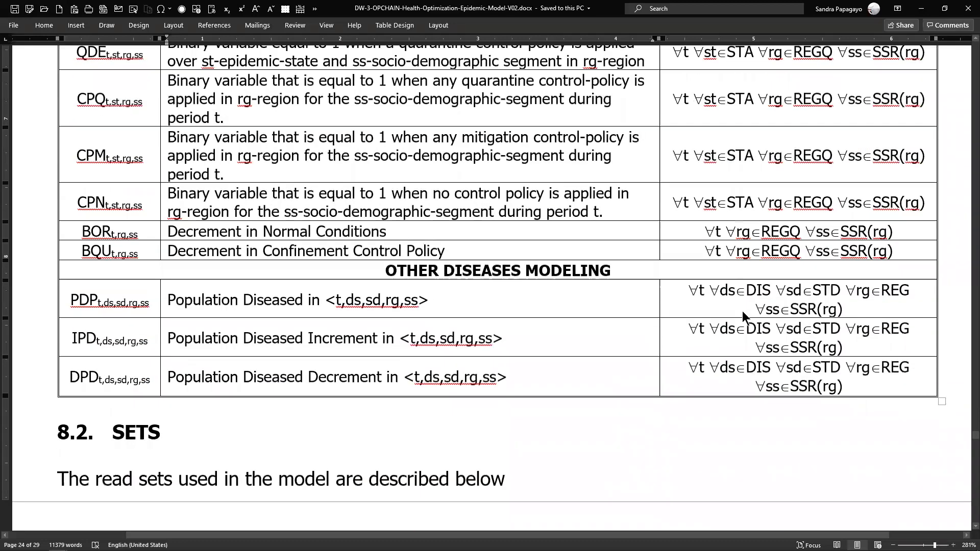
pyautogui.scroll(4, 742, 311)
pyautogui.scroll(-3, 742, 311)
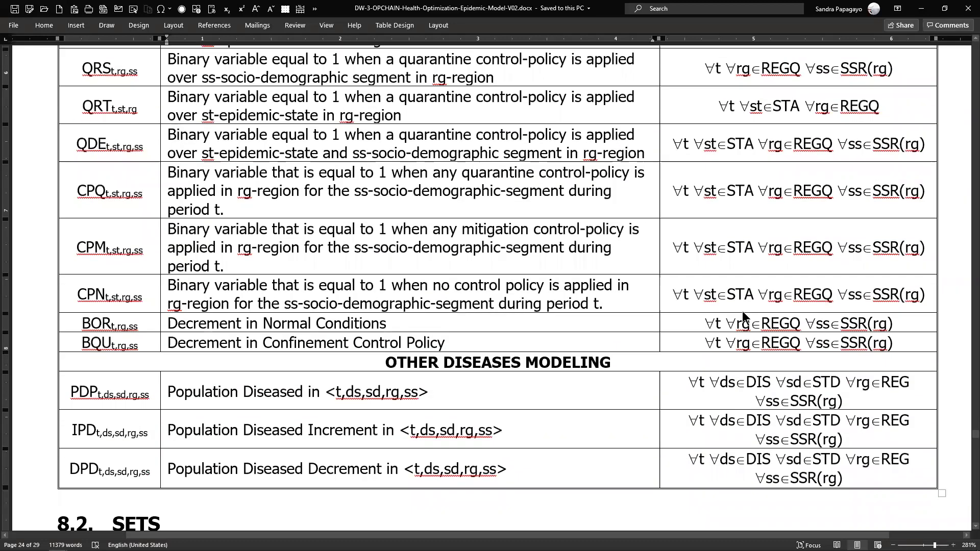
pyautogui.scroll(-3, 742, 310)
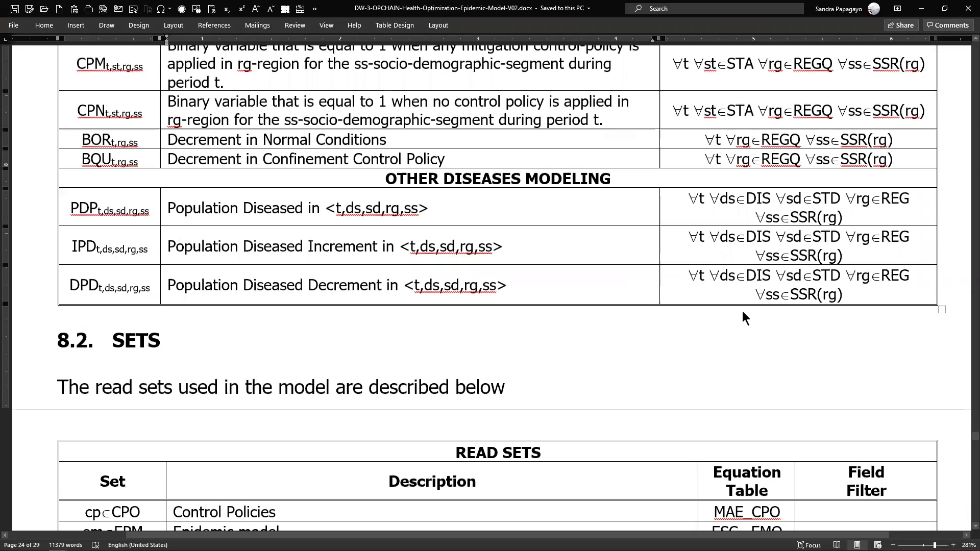
pyautogui.scroll(-6, 741, 311)
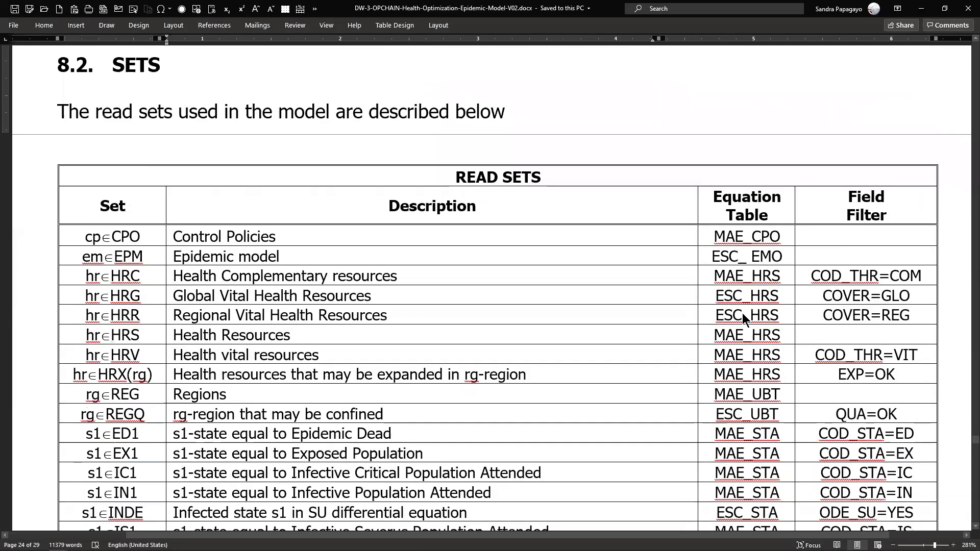
pyautogui.scroll(6, 741, 313)
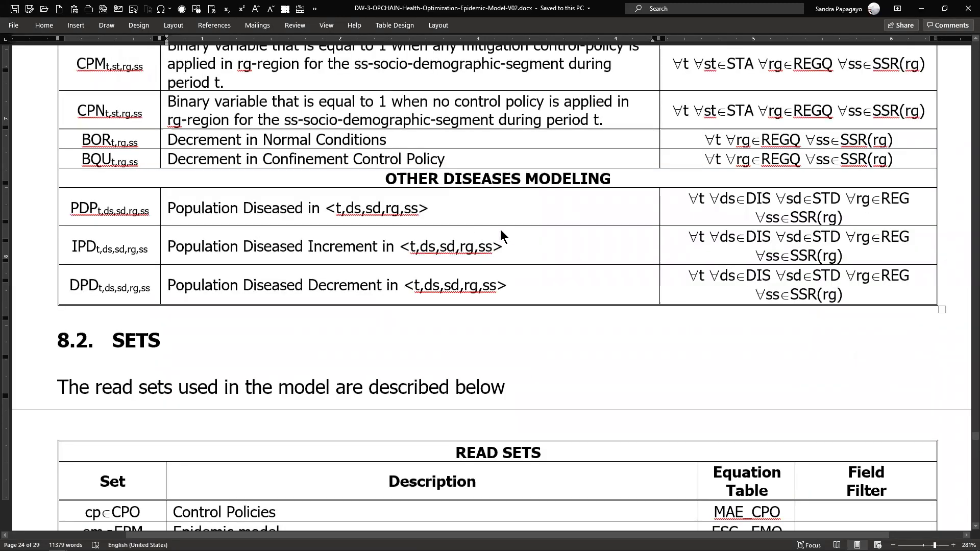
pyautogui.scroll(10, 496, 252)
pyautogui.scroll(1, 497, 255)
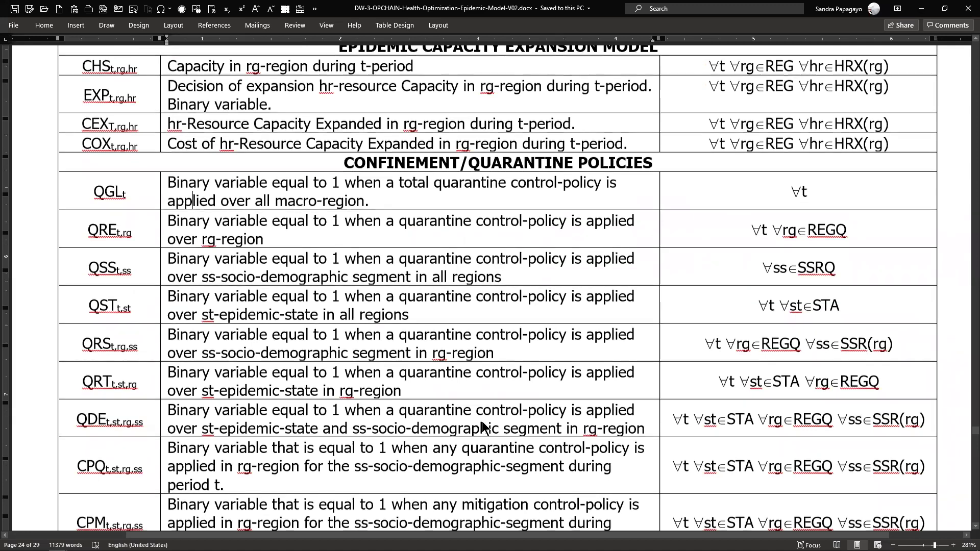
# Go to the Read Sets table in section 8.2 and select the set name cp∈CPO in the Control Policies row
pyautogui.scroll(-7, 481, 421)
pyautogui.scroll(-7, 482, 421)
pyautogui.scroll(-3, 639, 263)
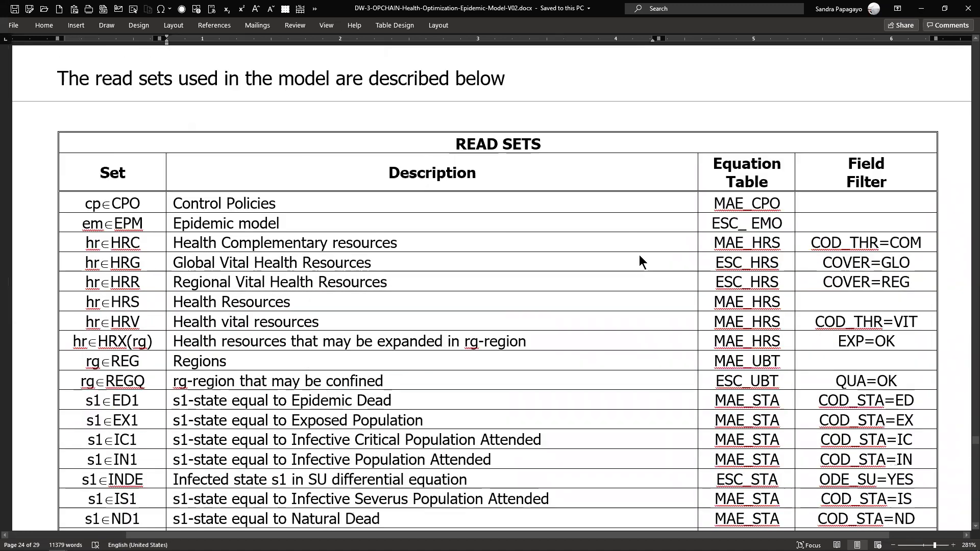
pyautogui.scroll(5, 118, 344)
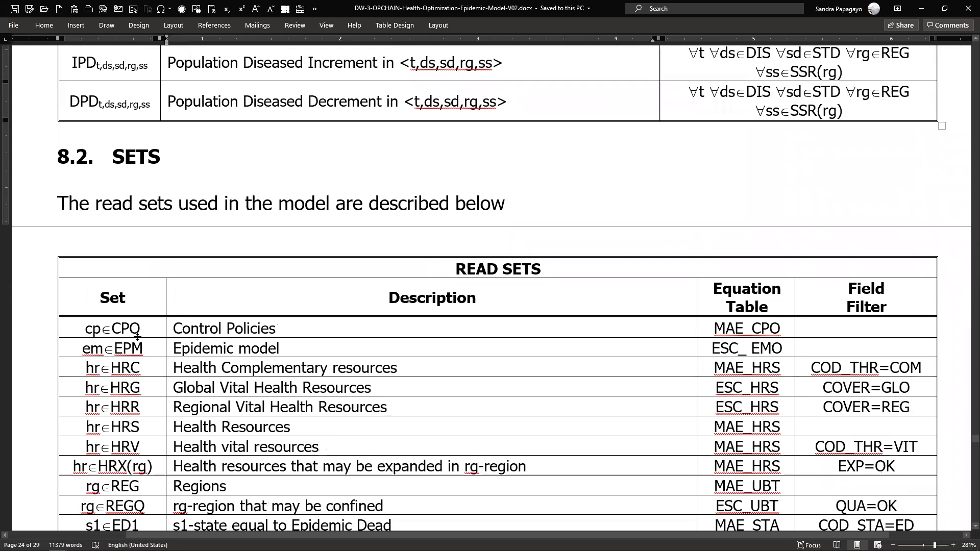
pyautogui.moveTo(143, 333); pyautogui.dragTo(74, 329)
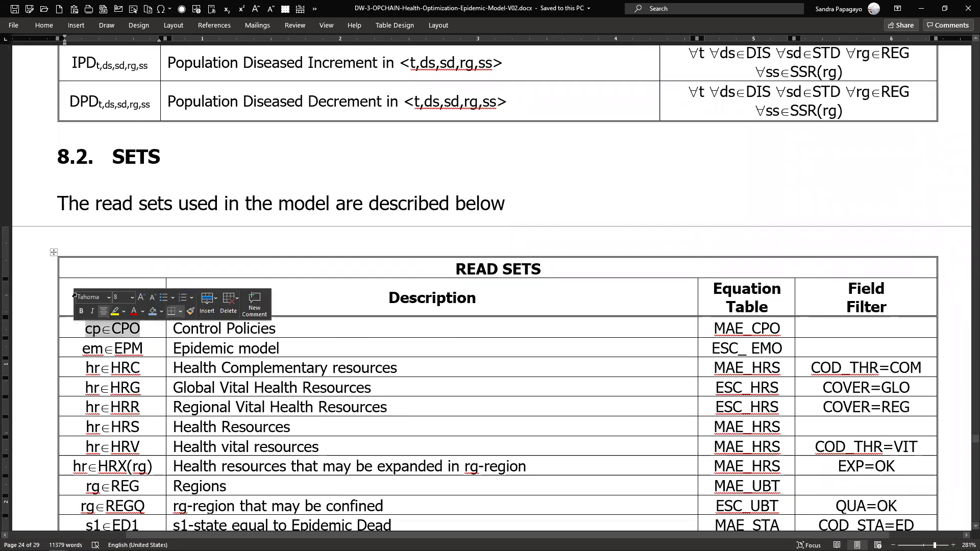
# Return to the quarantine policy variables and highlight the QRS variable name and its t,rg,ss indexes
pyautogui.scroll(3, 93, 274)
pyautogui.scroll(5, 102, 256)
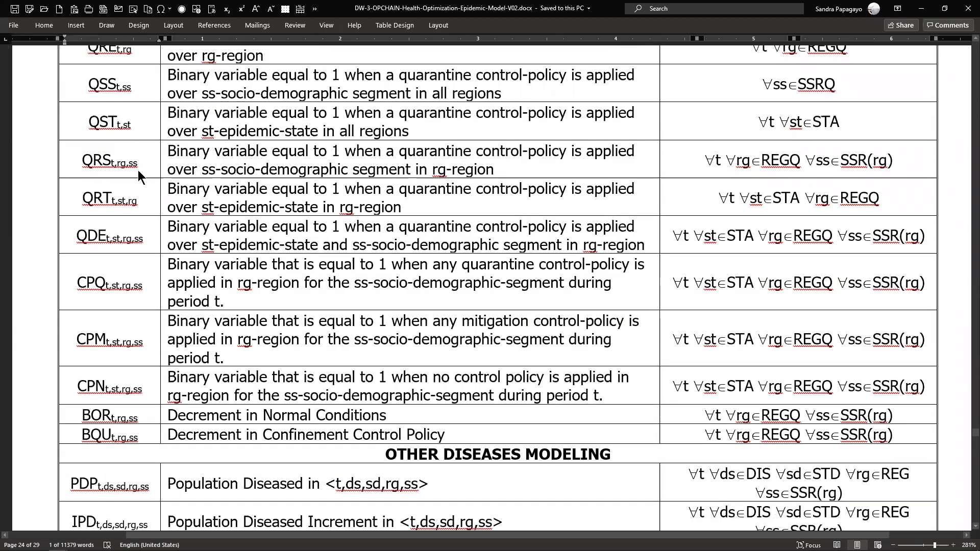
pyautogui.moveTo(138, 164); pyautogui.dragTo(88, 161)
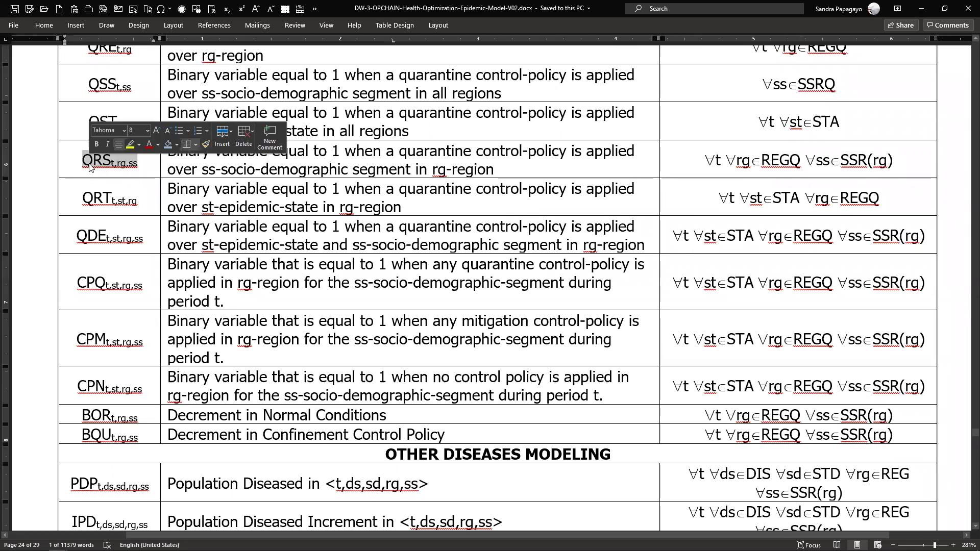
pyautogui.click(111, 160)
pyautogui.moveTo(112, 160); pyautogui.dragTo(86, 164)
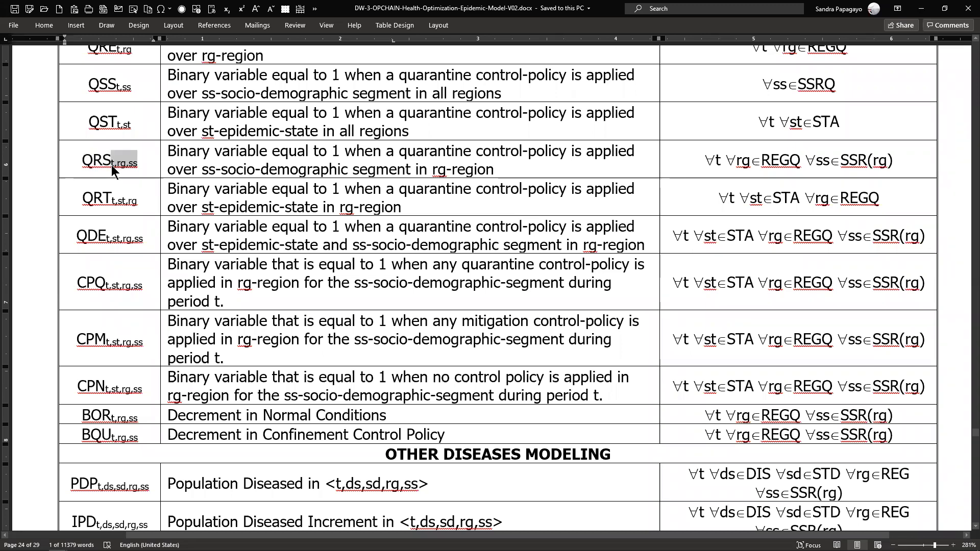
# Highlight the QRS variable's full existence conditions, ∀t ∀rg∈REGQ ∀ss∈SSR(rg), in the variables table
pyautogui.moveTo(246, 550)
pyautogui.moveTo(707, 161); pyautogui.dragTo(836, 167)
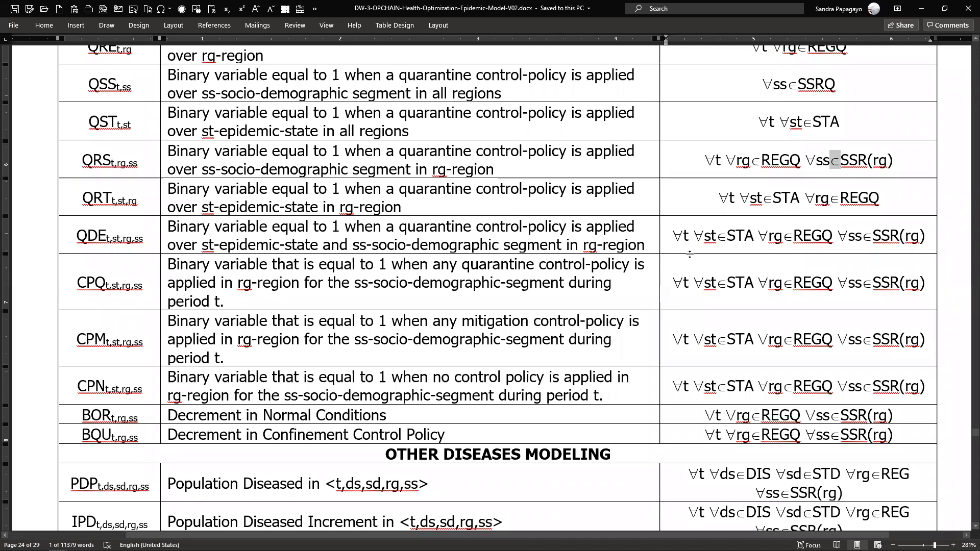
pyautogui.moveTo(899, 160); pyautogui.dragTo(692, 161)
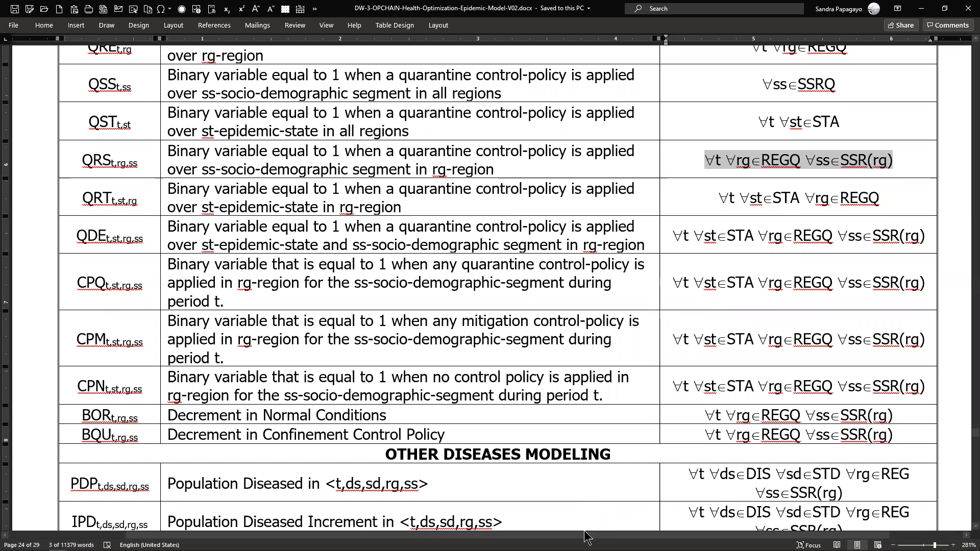
pyautogui.moveTo(893, 162); pyautogui.dragTo(703, 163)
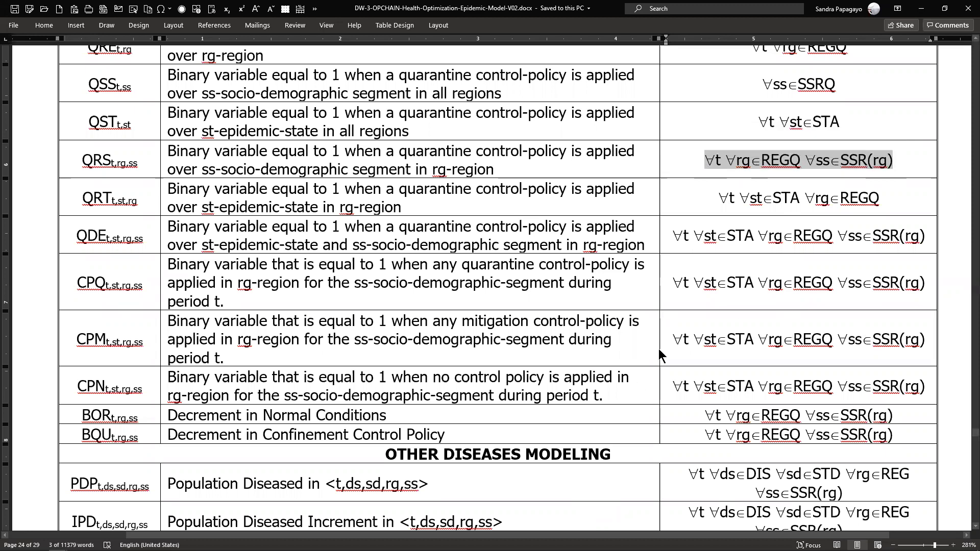
# Highlight the existence conditions of the IPD and DPD variables under Other Diseases Modeling, finishing on those of IPD
pyautogui.scroll(-2, 515, 331)
pyautogui.scroll(-4, 514, 327)
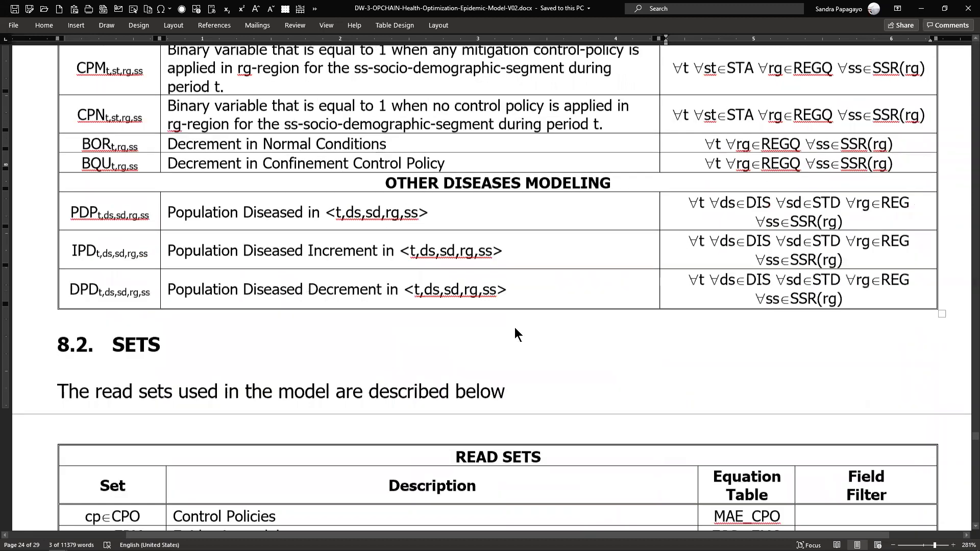
pyautogui.moveTo(842, 259); pyautogui.dragTo(681, 238)
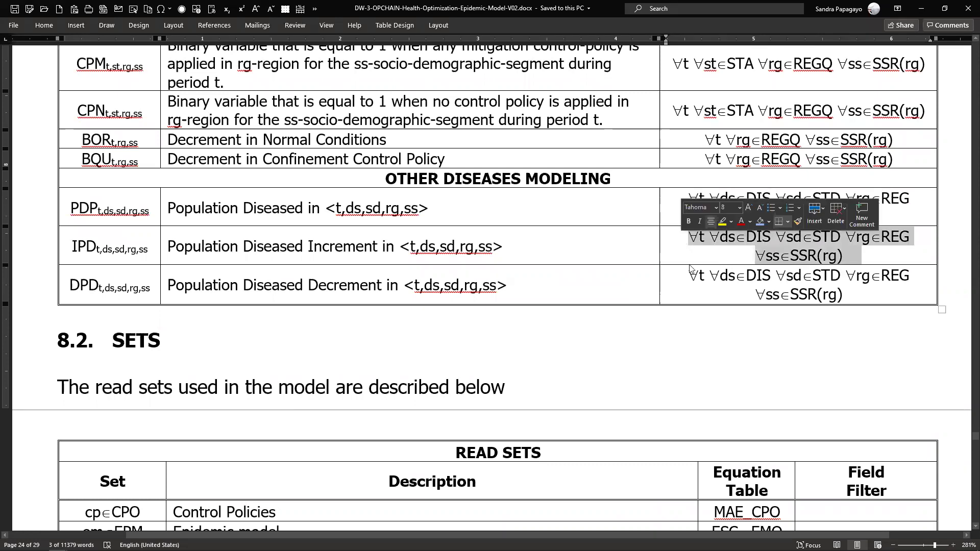
pyautogui.moveTo(850, 291); pyautogui.dragTo(684, 281)
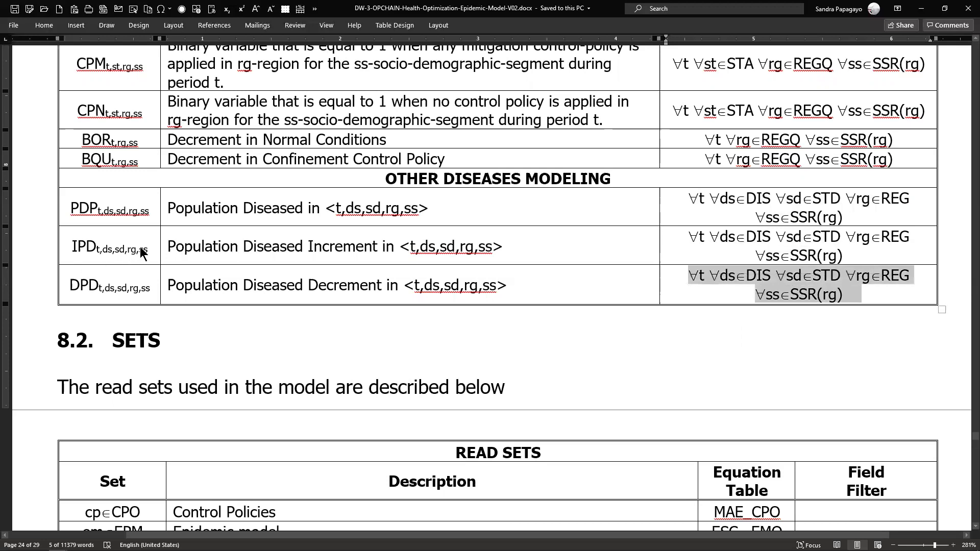
pyautogui.click(182, 243)
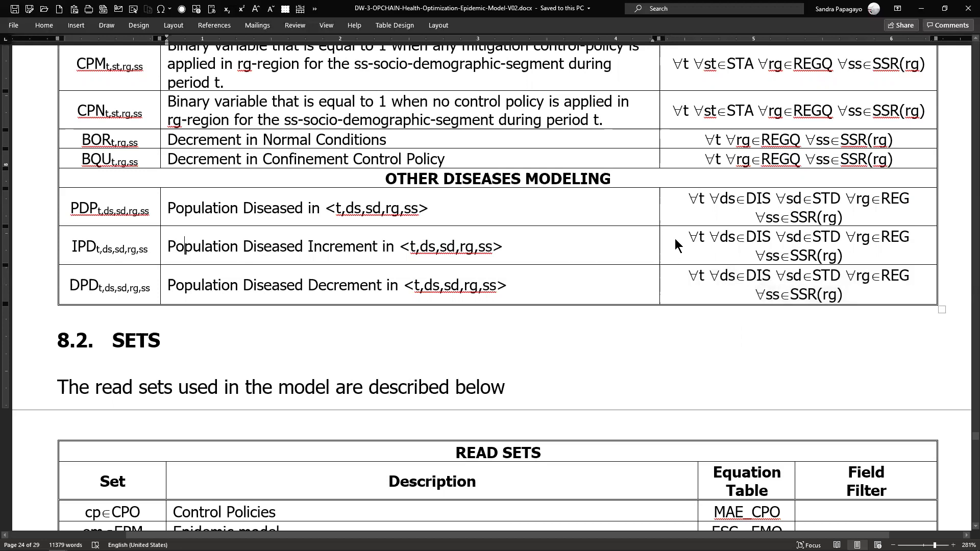
pyautogui.moveTo(686, 236); pyautogui.dragTo(847, 258)
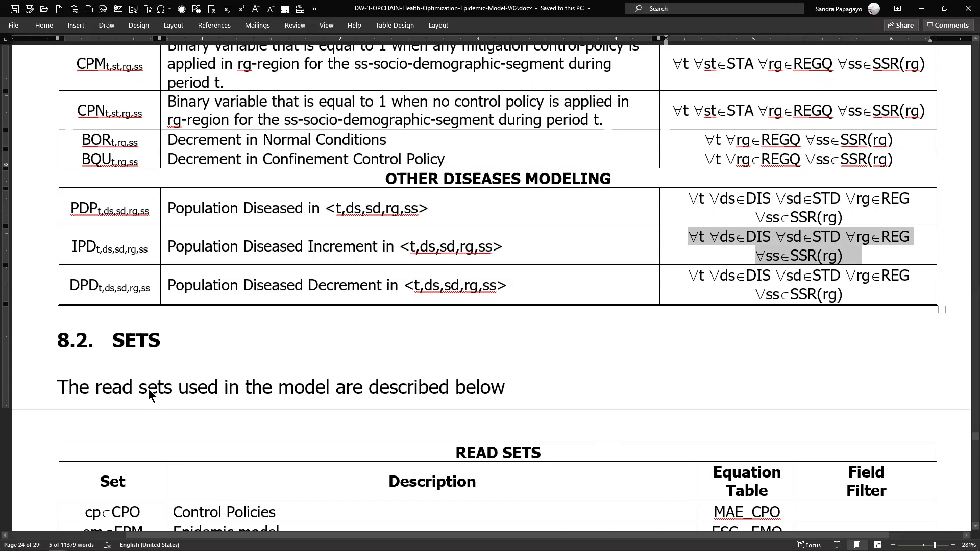
# Highlight the index cp and the membership symbol of the Control Policies set in the Read Sets table
pyautogui.scroll(-5, 147, 390)
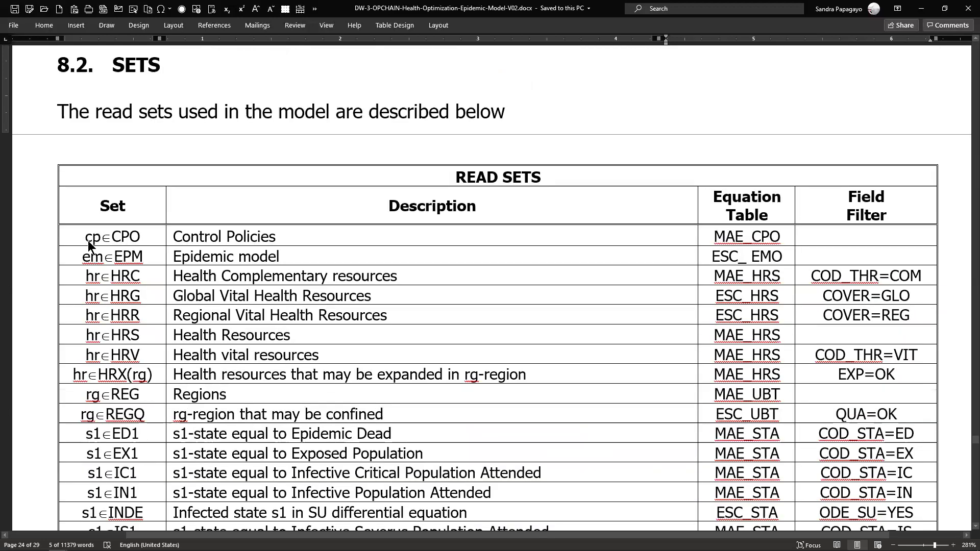
pyautogui.doubleClick(95, 236)
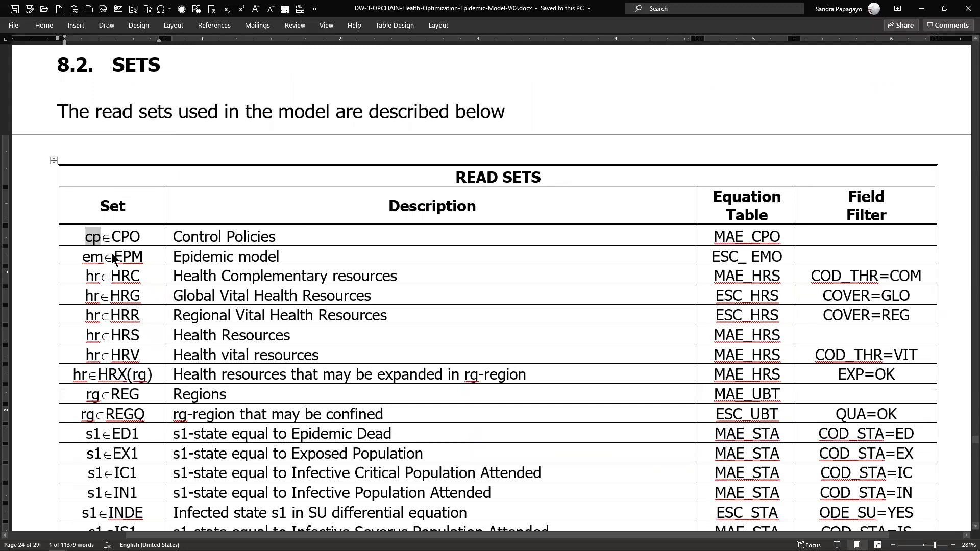
pyautogui.click(113, 239)
pyautogui.moveTo(119, 239)
pyautogui.mouseDown()
pyautogui.moveTo(136, 240)
pyautogui.moveTo(101, 241)
pyautogui.moveTo(143, 238)
pyautogui.moveTo(110, 242)
pyautogui.mouseUp()
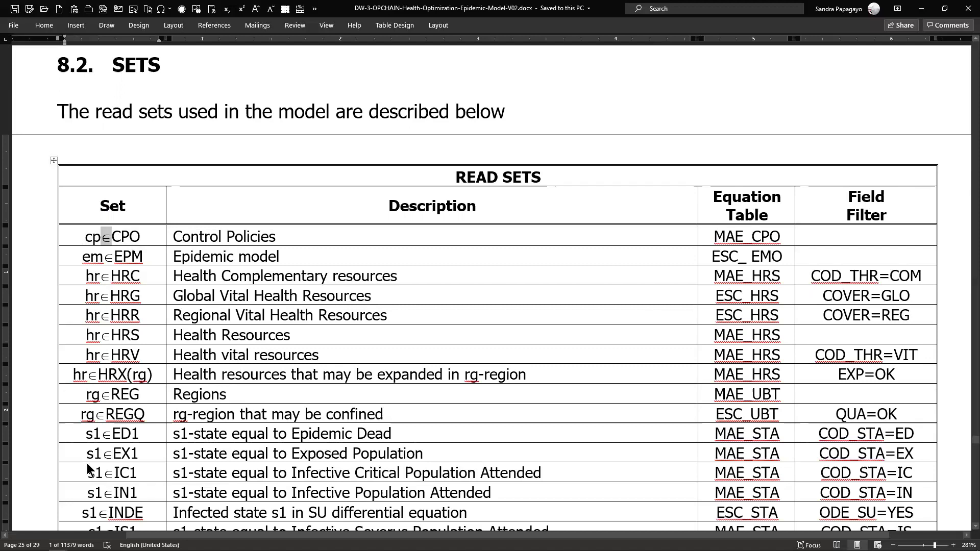
# Select the set name hr∈HRX(rg) in the Read Sets row for expandable health resources
pyautogui.scroll(-3, 87, 463)
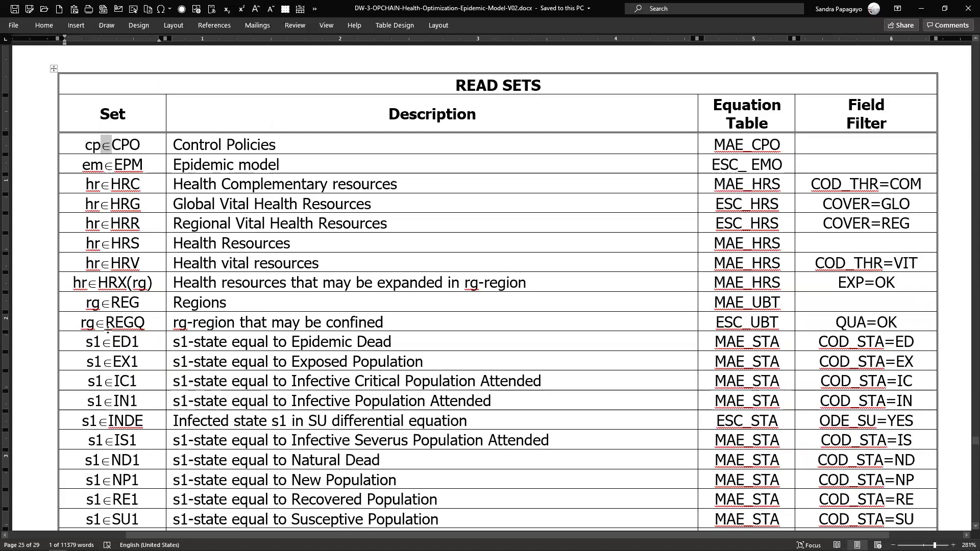
pyautogui.moveTo(128, 285); pyautogui.dragTo(150, 287)
pyautogui.moveTo(72, 284); pyautogui.dragTo(149, 284)
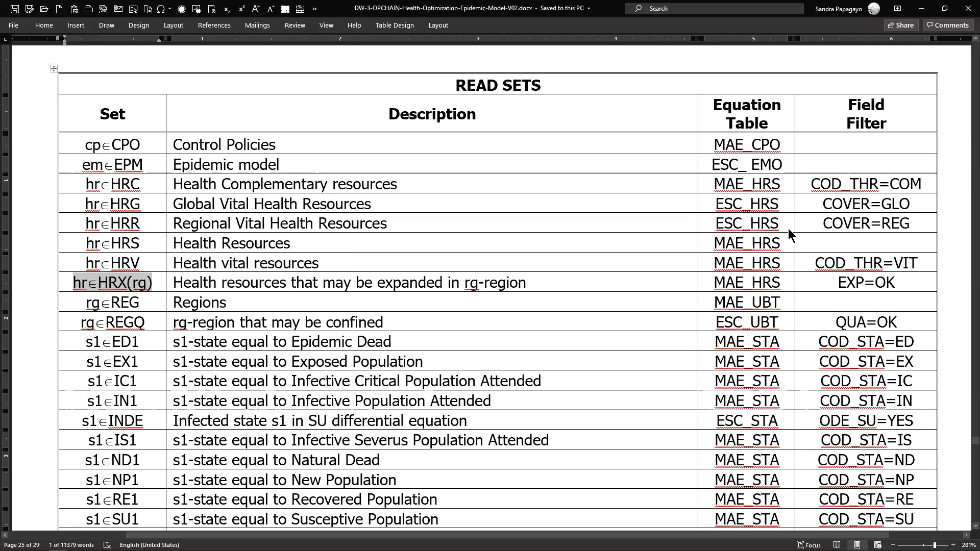
# Go to the end of the Read Sets table and select the field filter OK_QUA=YES in the ss∈SSRQ row
pyautogui.scroll(2, 752, 316)
pyautogui.scroll(-13, 752, 316)
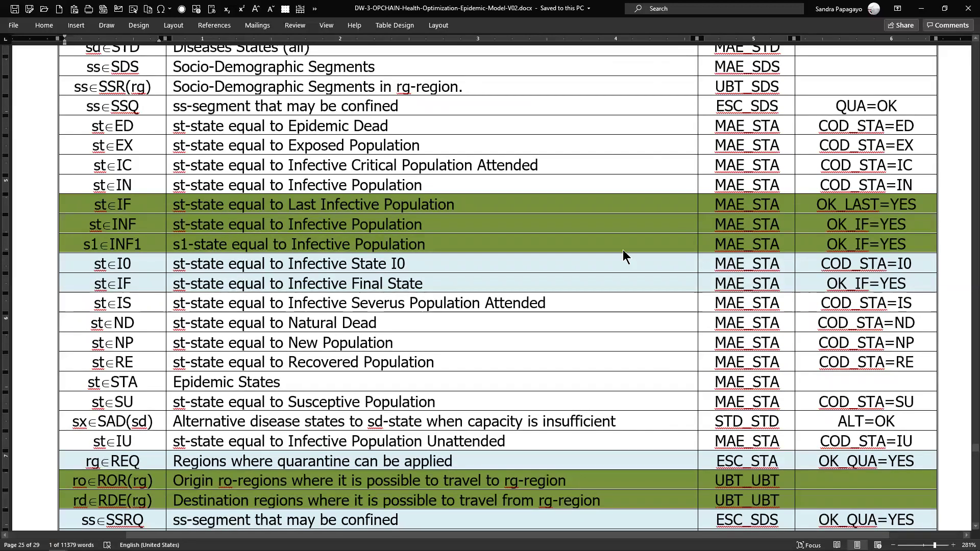
pyautogui.scroll(-6, 622, 250)
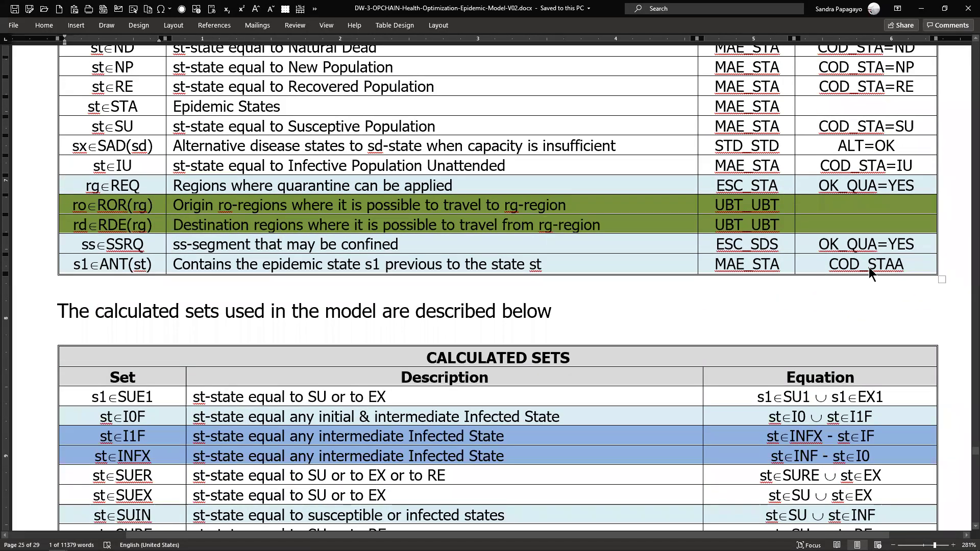
pyautogui.click(920, 246)
pyautogui.moveTo(919, 249); pyautogui.dragTo(818, 250)
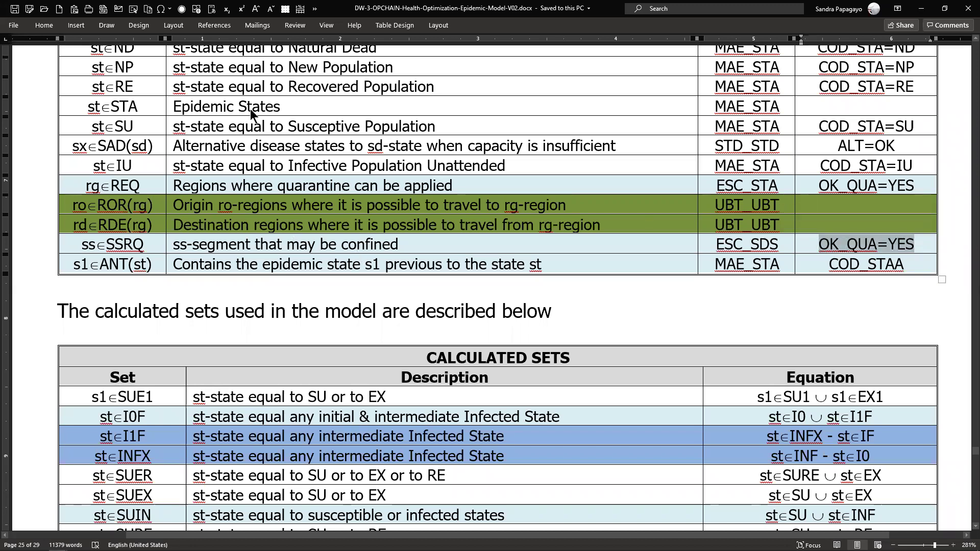
# Select the set names from s1∈SUE1 to st∈INIF in the Calculated Sets table, and go to section 8.3 Parameters
pyautogui.scroll(-2, 317, 423)
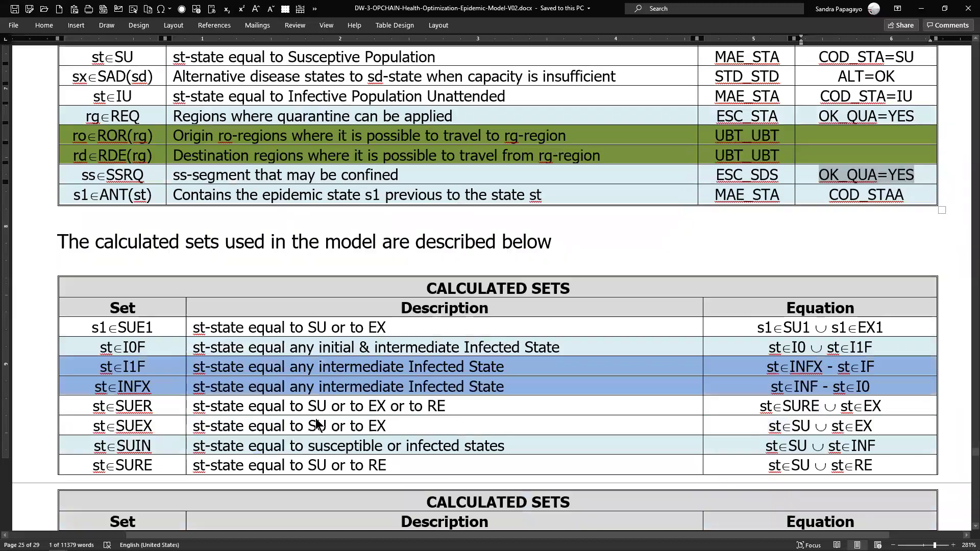
pyautogui.scroll(-5, 318, 423)
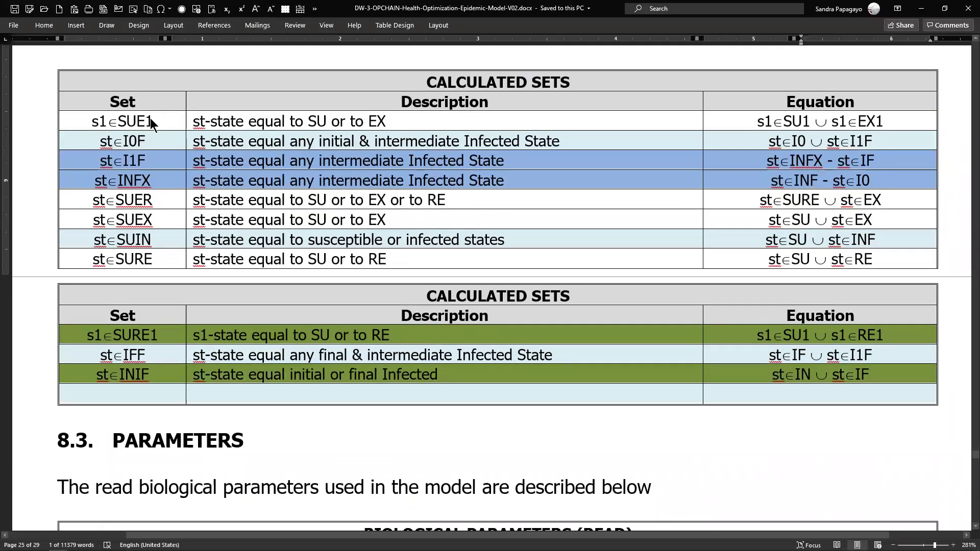
pyautogui.moveTo(148, 120); pyautogui.dragTo(138, 379)
pyautogui.click(296, 375)
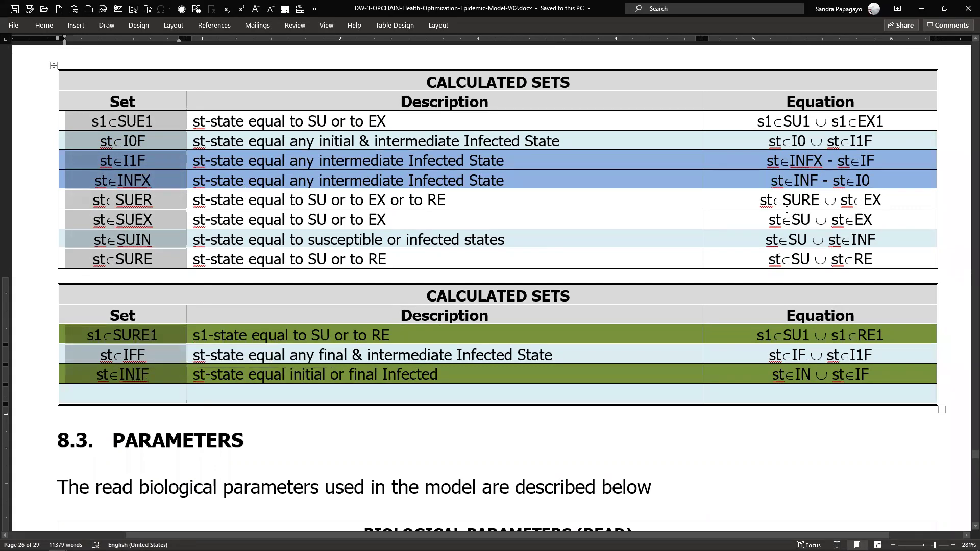
pyautogui.scroll(-9, 390, 354)
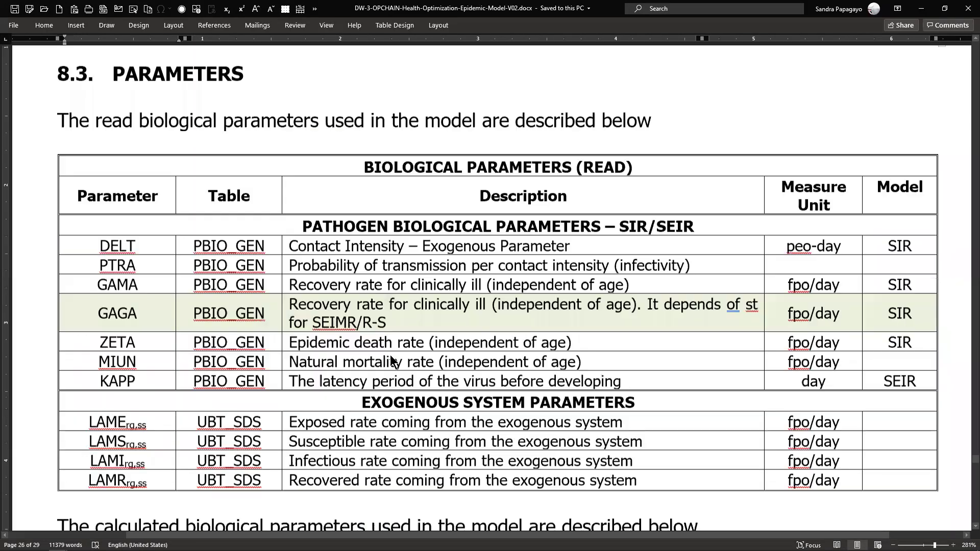
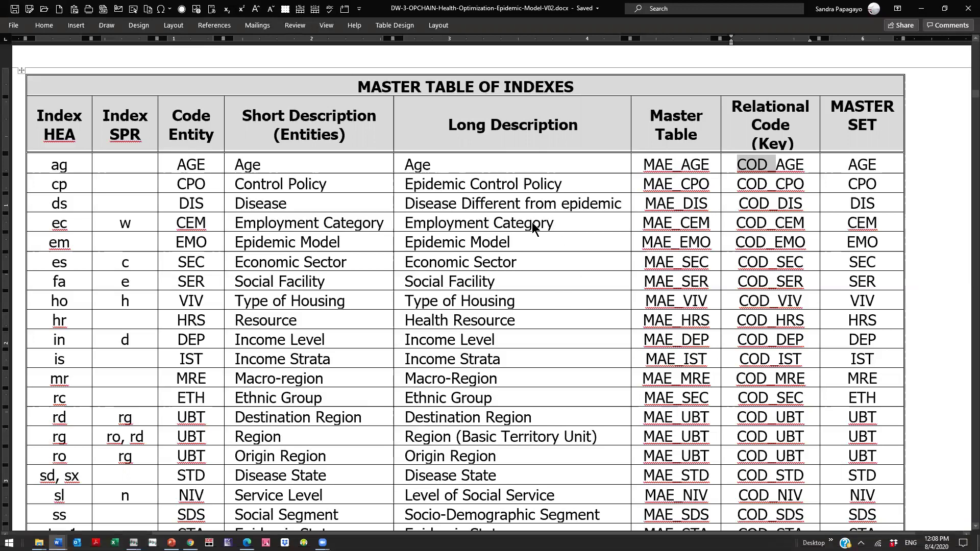
# In the Master Table of Indexes, highlight the Traffic Hour row's indexes th and p, entity code HTR, master table MAE_HTR and key COD_HTR
pyautogui.scroll(-5, 526, 210)
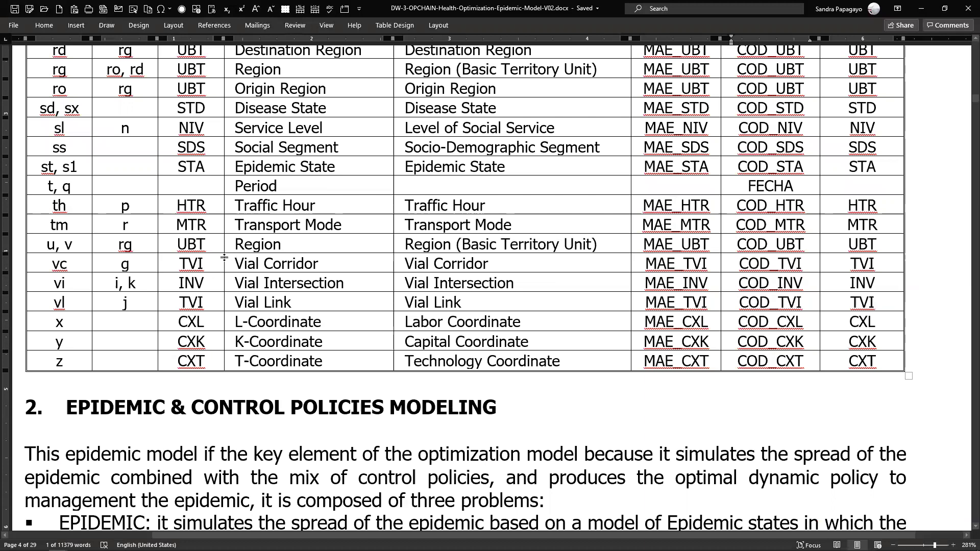
pyautogui.scroll(1, 137, 253)
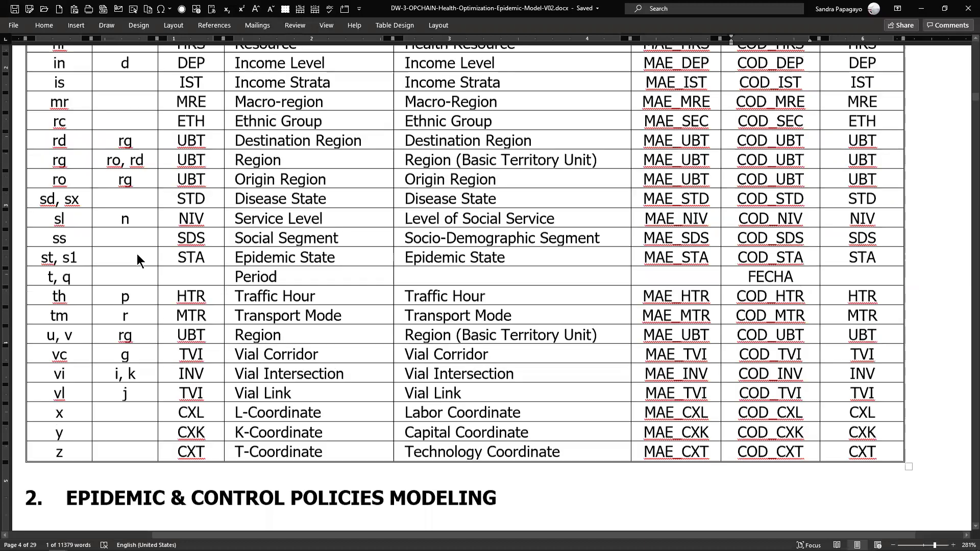
pyautogui.click(295, 304)
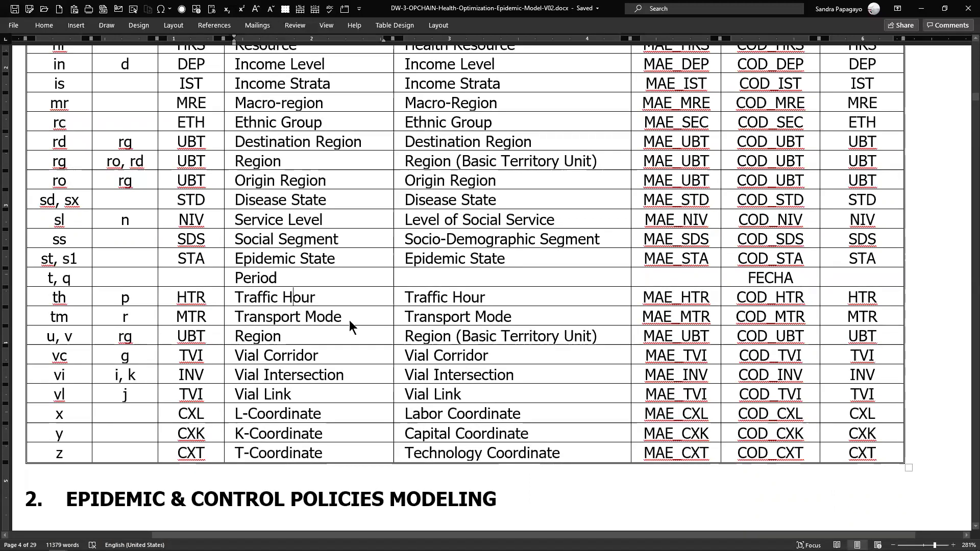
pyautogui.doubleClick(47, 295)
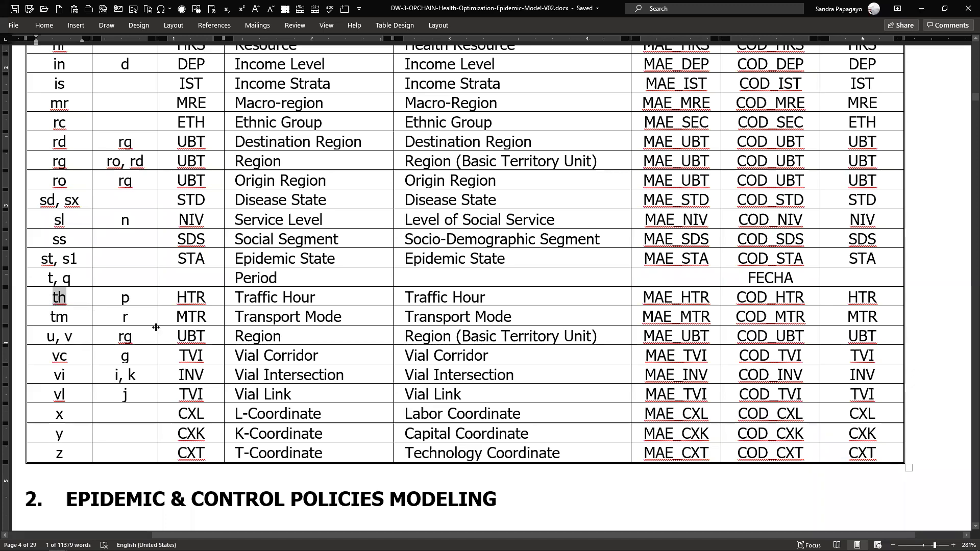
pyautogui.click(137, 301)
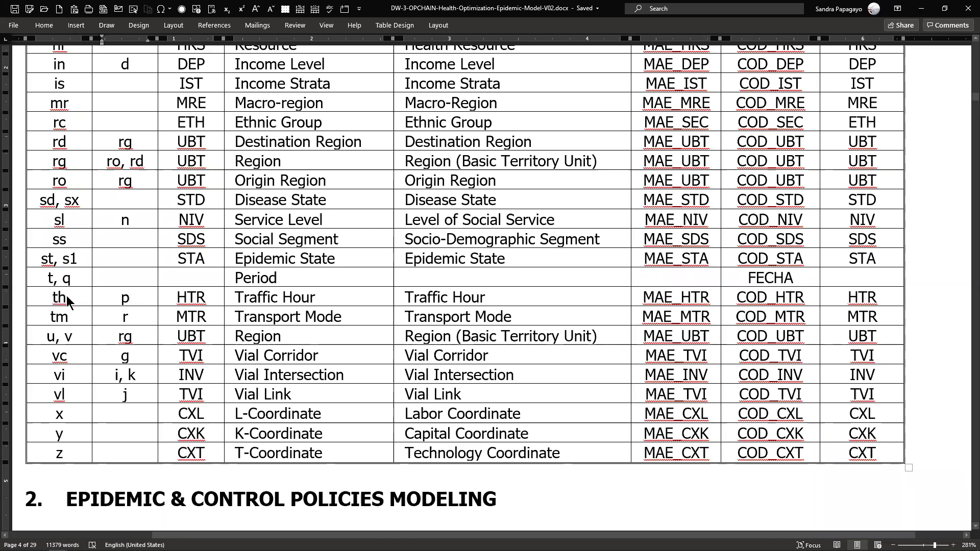
pyautogui.doubleClick(122, 298)
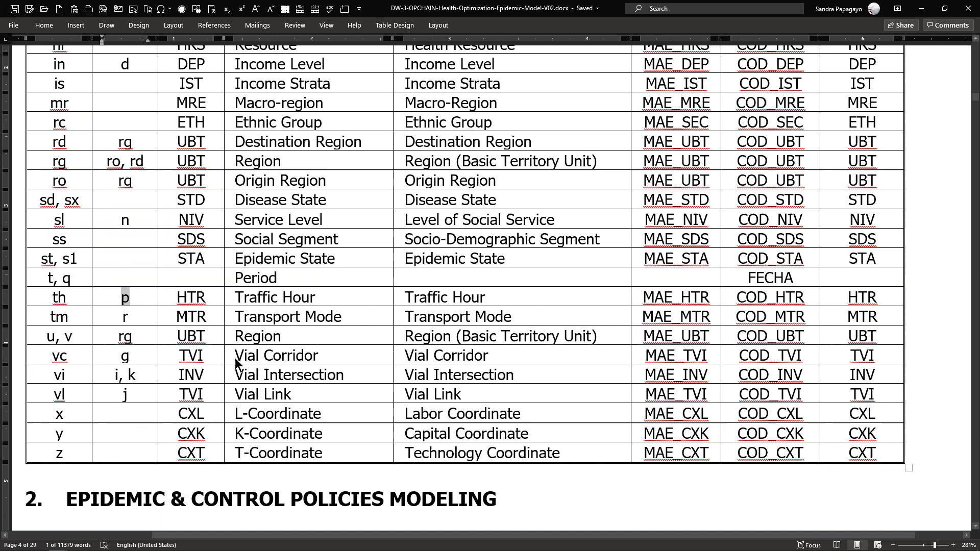
pyautogui.moveTo(200, 306); pyautogui.dragTo(179, 302)
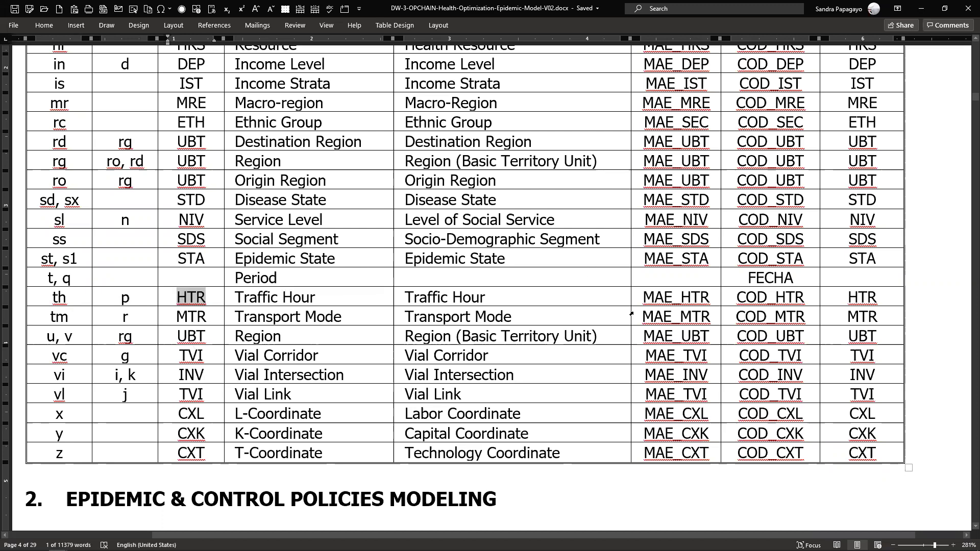
pyautogui.moveTo(646, 306); pyautogui.dragTo(742, 300)
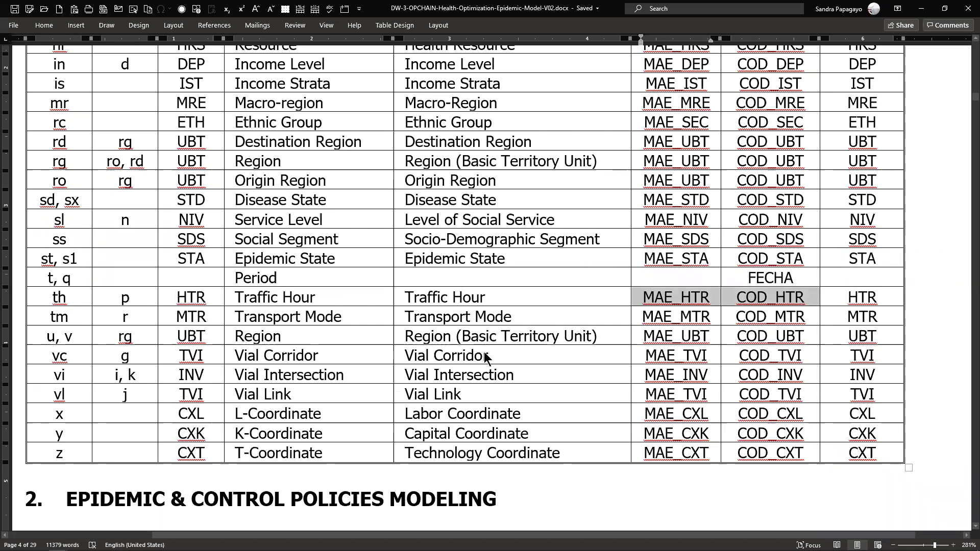
# Switch to the OPTEX Modeler manual and read section 2.1 on relational keys down to the CAMRE template sheet
pyautogui.click(921, 9)
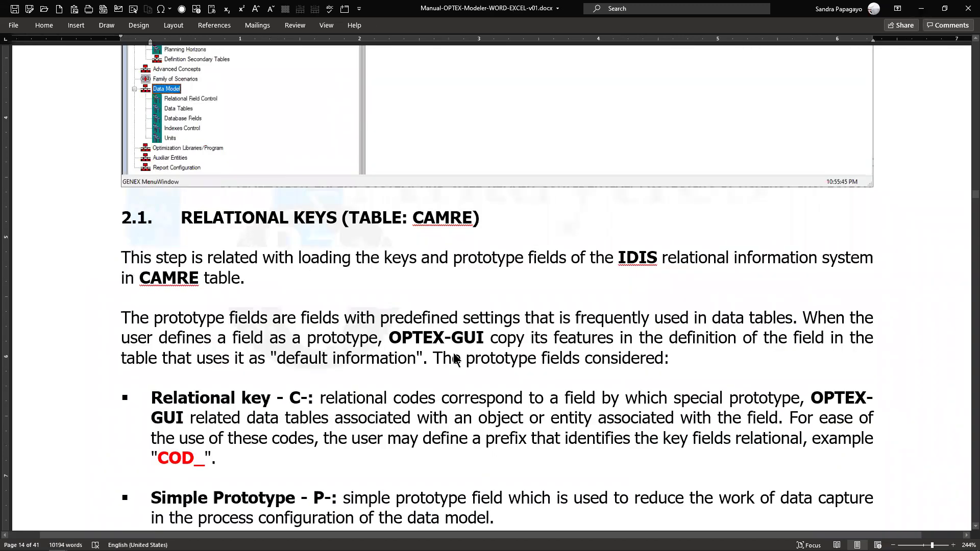
pyautogui.scroll(-5, 455, 359)
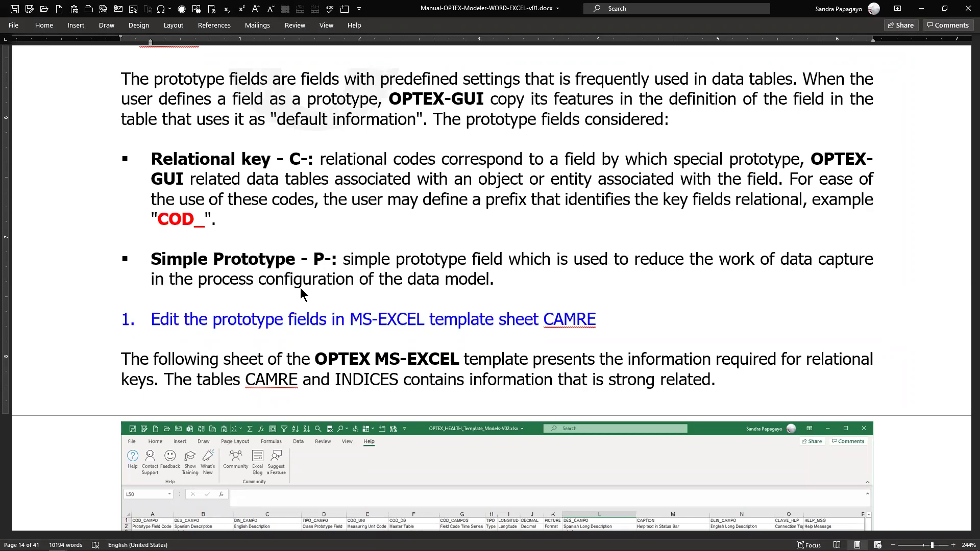
pyautogui.scroll(-2, 301, 294)
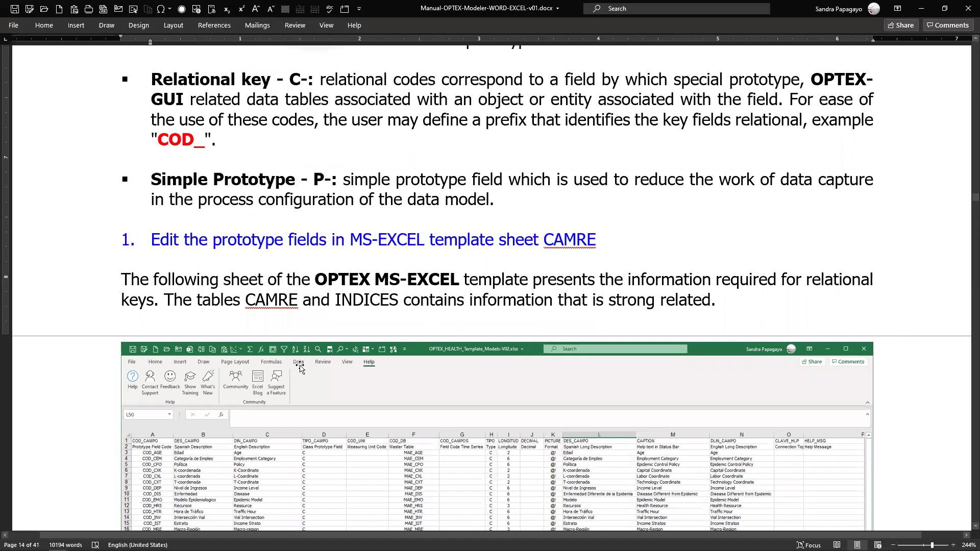
# Examine the CAMRE template sheet picture up close across its columns, and read the start of the attribute list beneath it
pyautogui.scroll(-9, 299, 365)
pyautogui.scroll(4, 299, 365)
pyautogui.scroll(1, 299, 365)
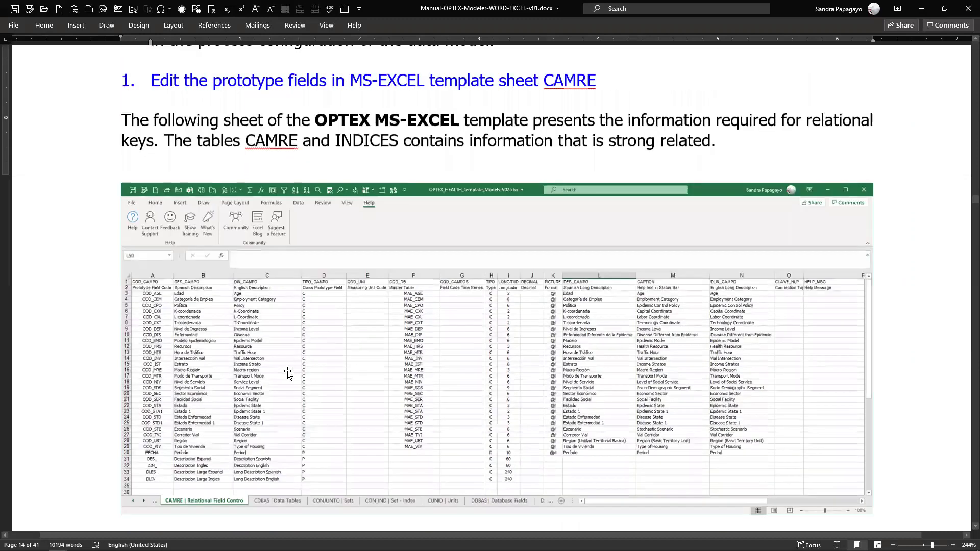
pyautogui.click(202, 353)
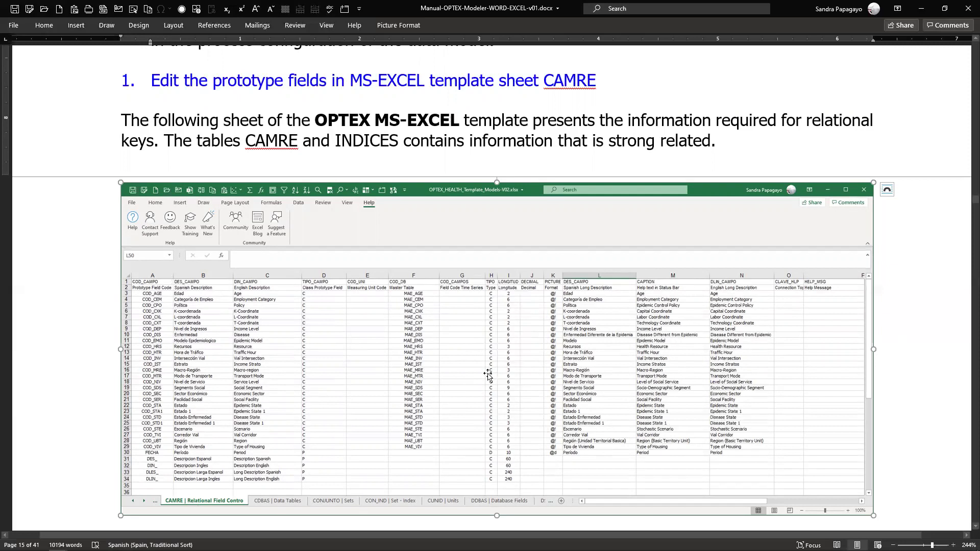
pyautogui.keyDown('ctrl'); pyautogui.scroll(10, 488, 375); pyautogui.keyUp('ctrl')
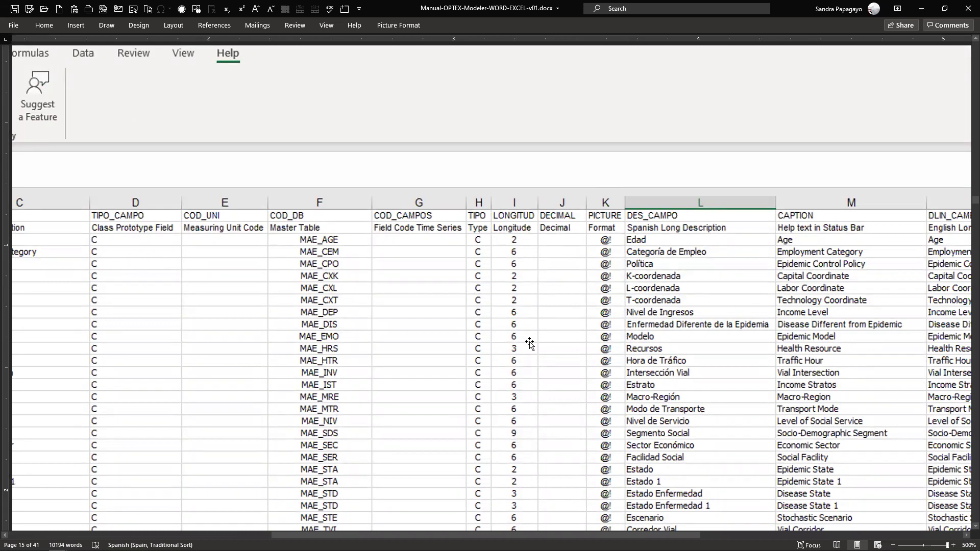
pyautogui.scroll(-5, 518, 332)
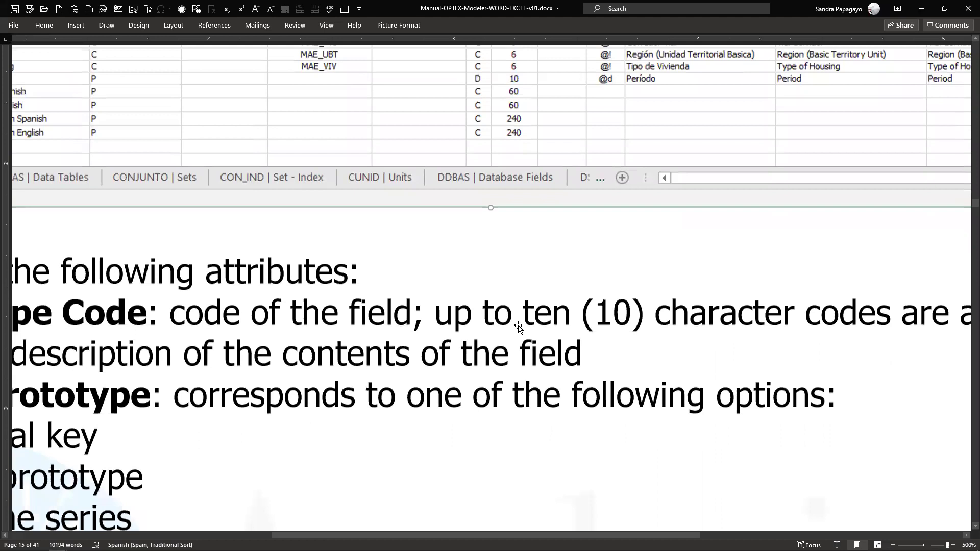
pyautogui.scroll(6, 519, 326)
pyautogui.scroll(-2, 536, 383)
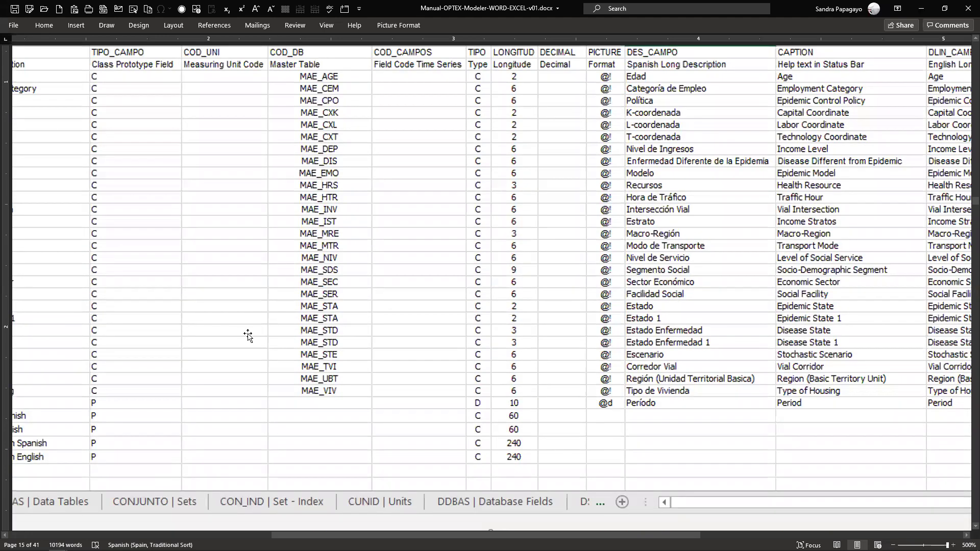
pyautogui.scroll(-10, 258, 315)
pyautogui.scroll(5, 258, 315)
pyautogui.scroll(-1, 258, 315)
pyautogui.scroll(1, 258, 315)
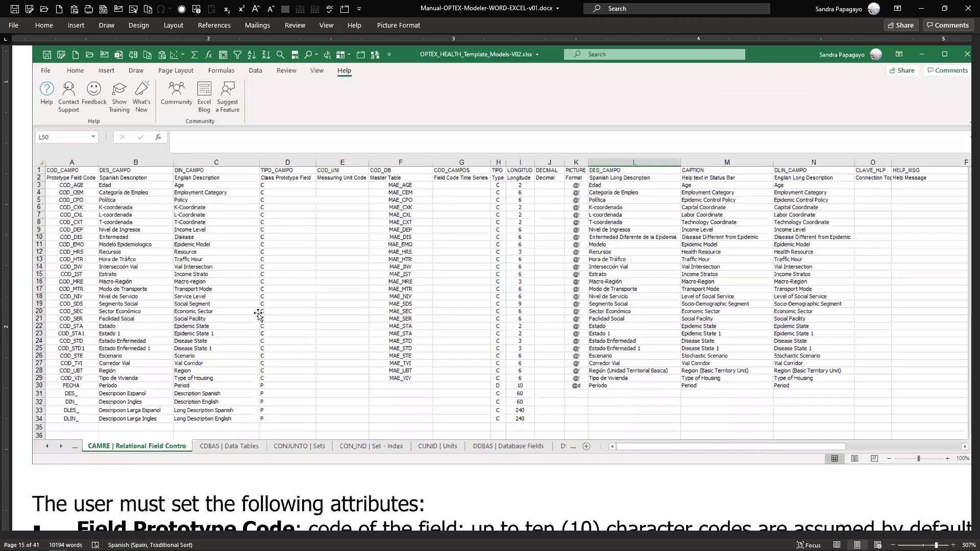
pyautogui.scroll(-1, 258, 315)
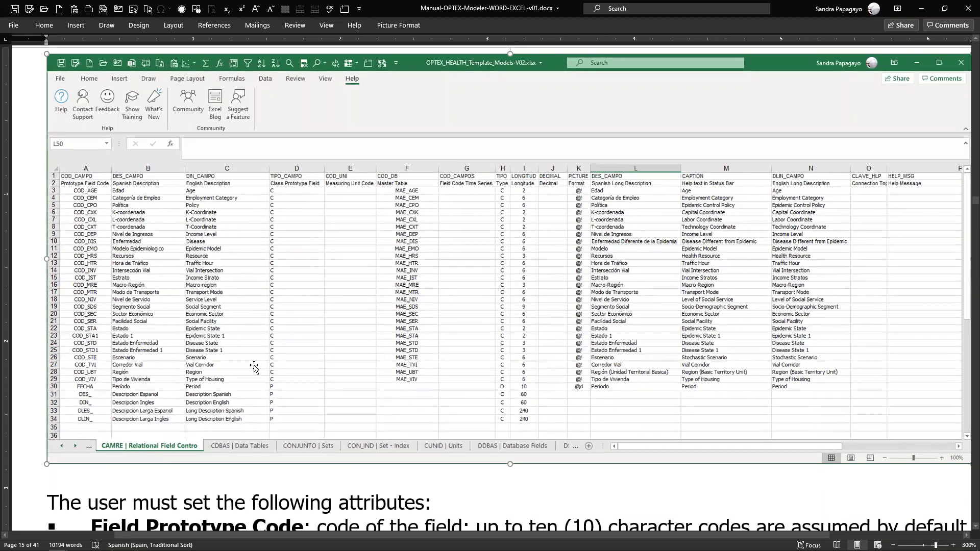
pyautogui.scroll(-5, 209, 418)
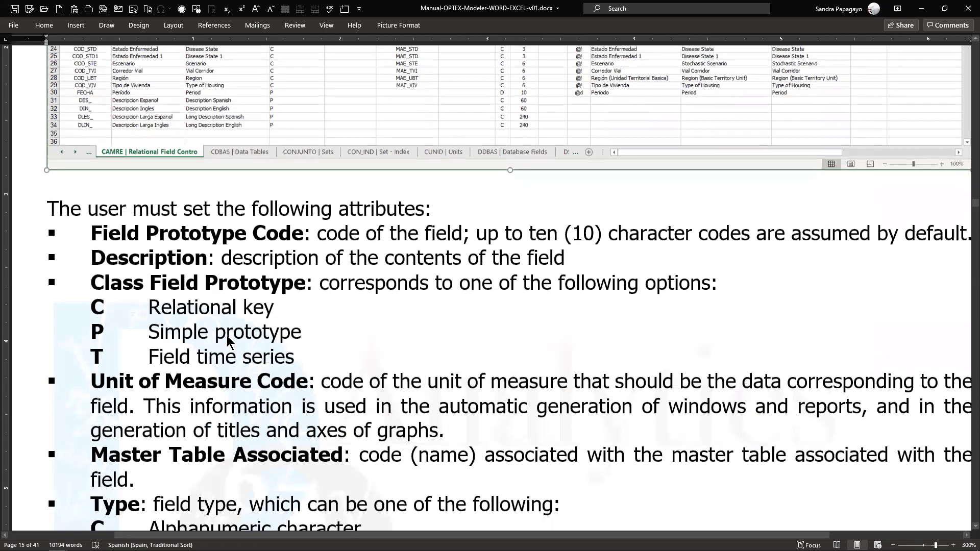
pyautogui.click(162, 234)
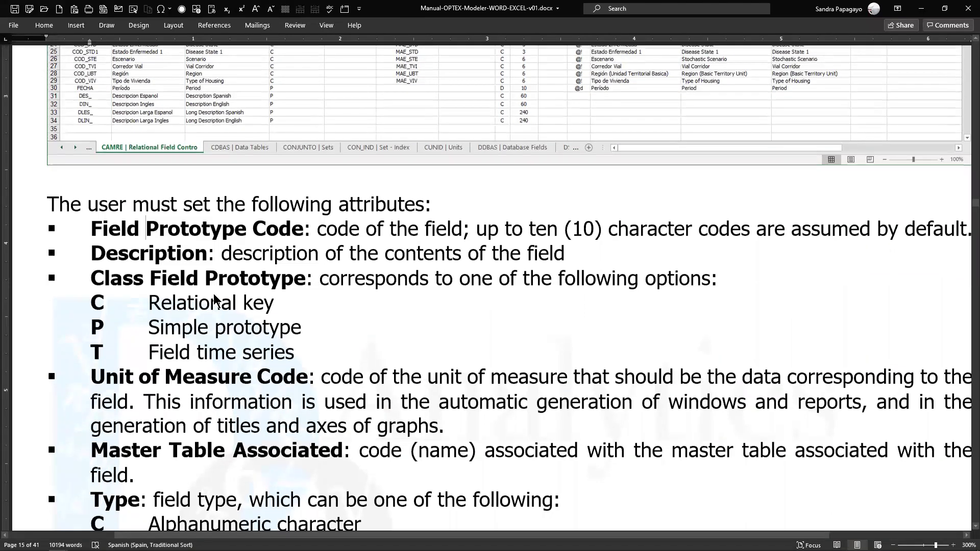
# In instruction 2 on exporting the CAMRE worksheet, replace INDICES with CAMRE so the text file name reads CAMRE.csv
pyautogui.scroll(-16, 213, 282)
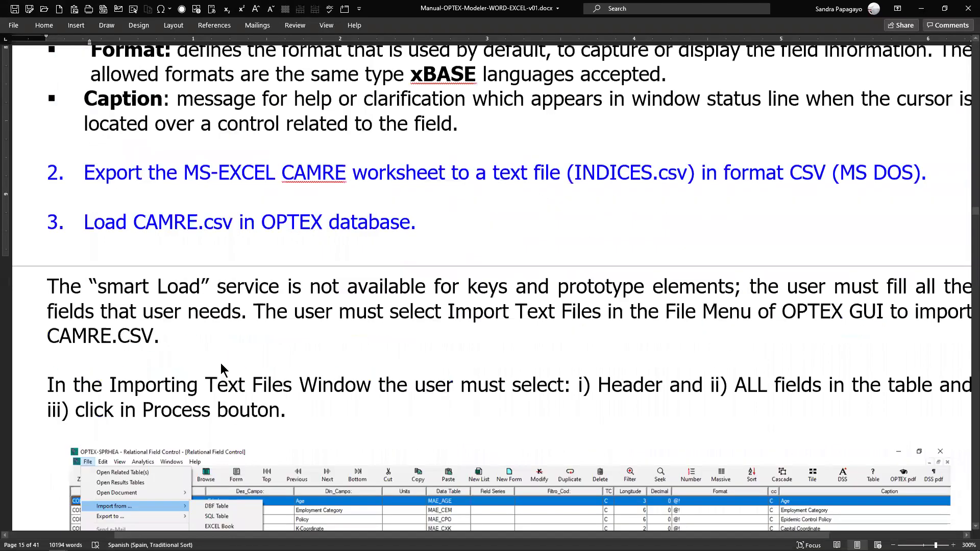
pyautogui.click(35, 169)
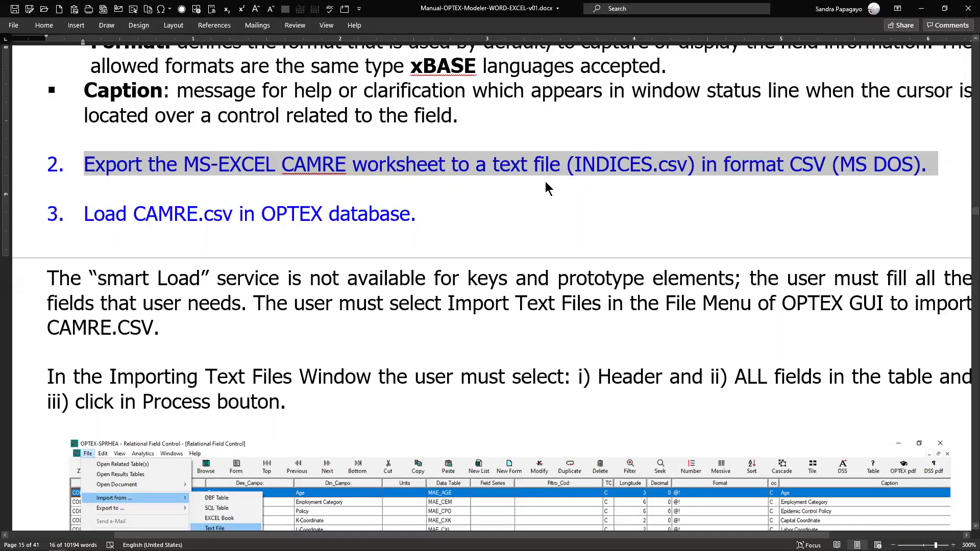
pyautogui.moveTo(576, 169); pyautogui.dragTo(652, 171)
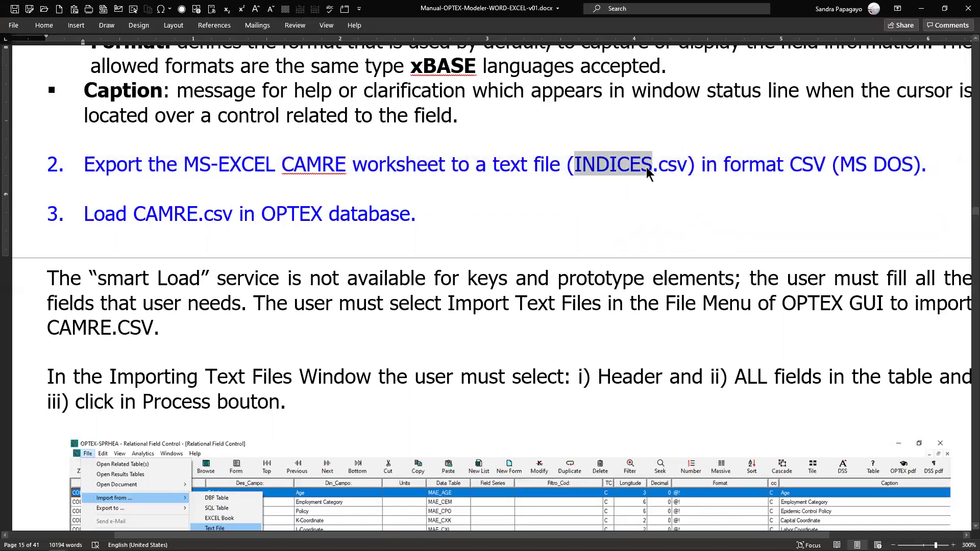
pyautogui.write('CAMRE')
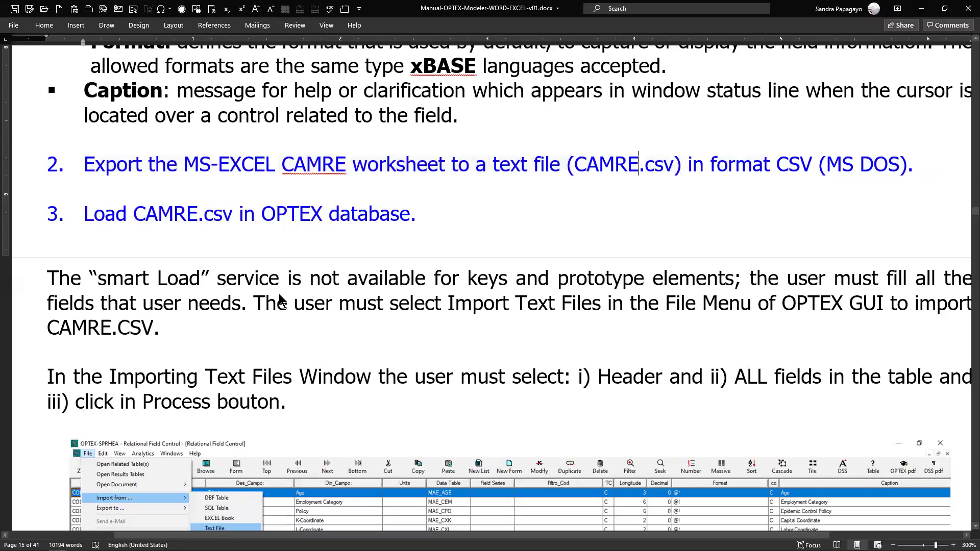
# Examine the illustrated import of the CAMRE text file, from the file selection to the Importing Text Files window
pyautogui.scroll(-6, 250, 319)
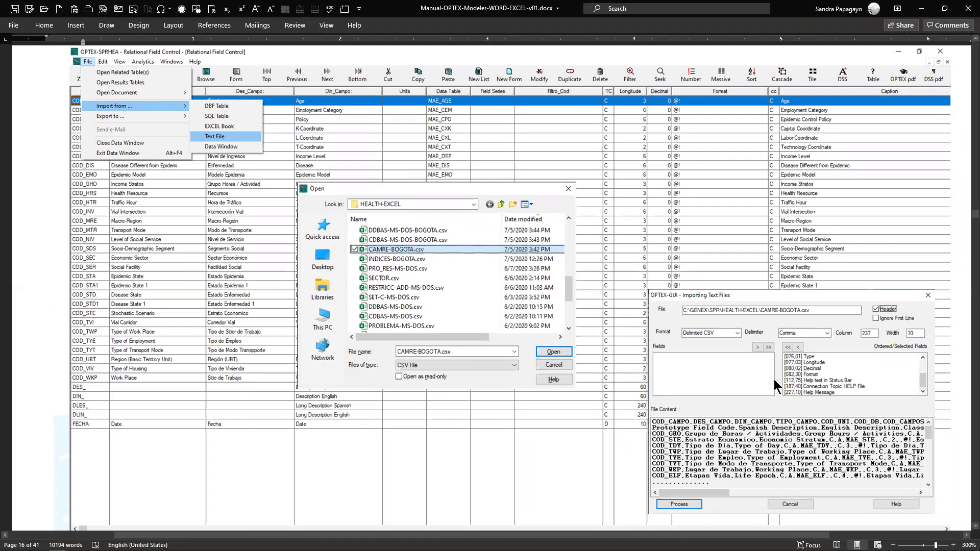
pyautogui.scroll(-2, 774, 379)
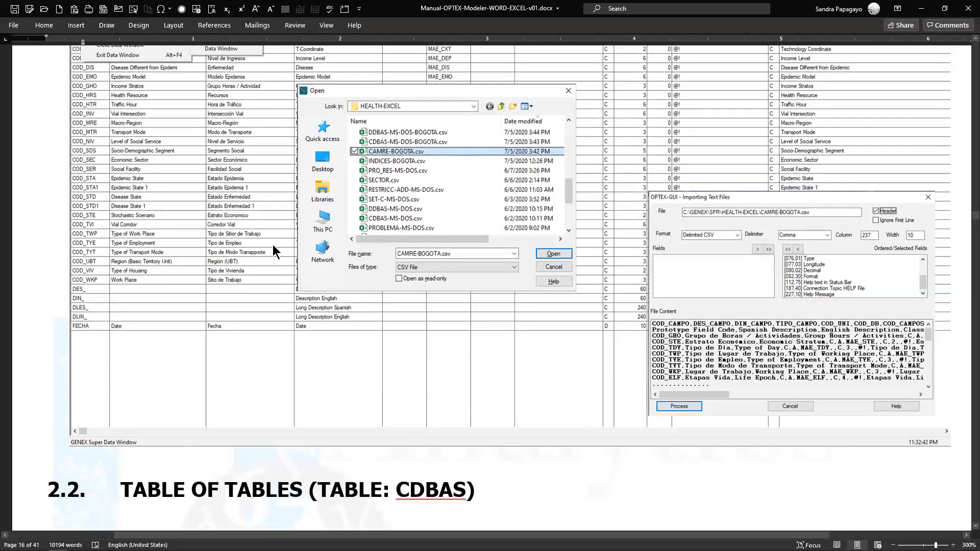
pyautogui.scroll(4, 224, 228)
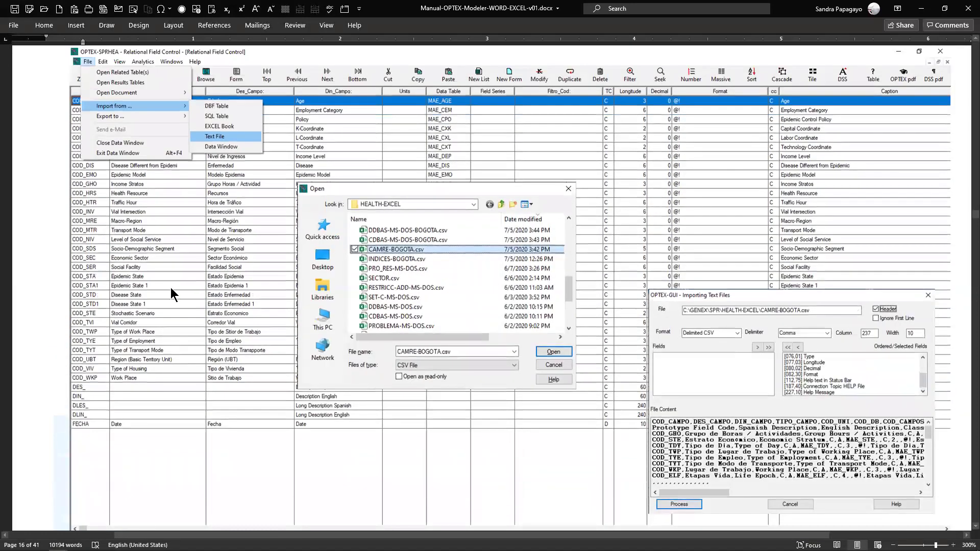
# Read section 2.2 Table of Tables, covering the CDBAS template sheet, the table attributes and the data area codes
pyautogui.scroll(-15, 171, 287)
pyautogui.scroll(-15, 170, 287)
pyautogui.scroll(7, 172, 289)
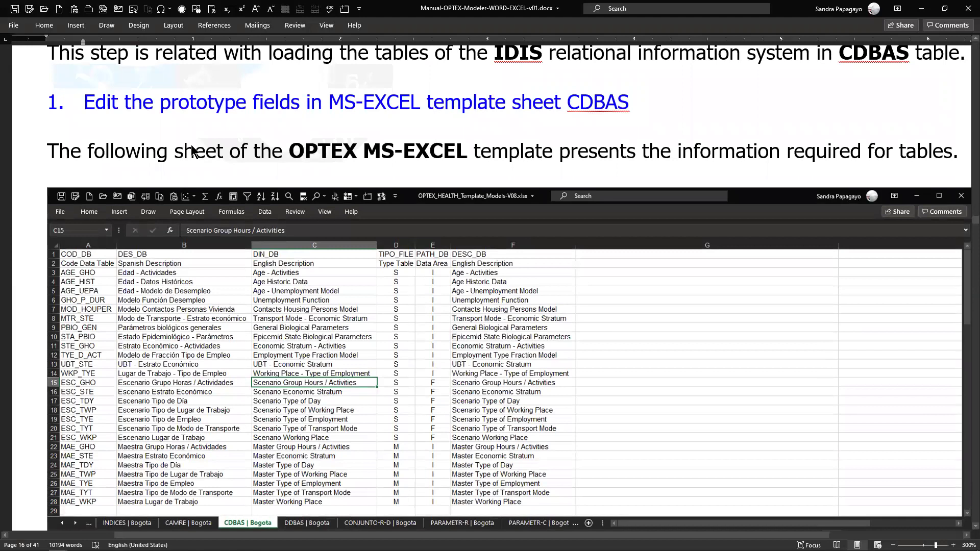
pyautogui.scroll(-4, 173, 316)
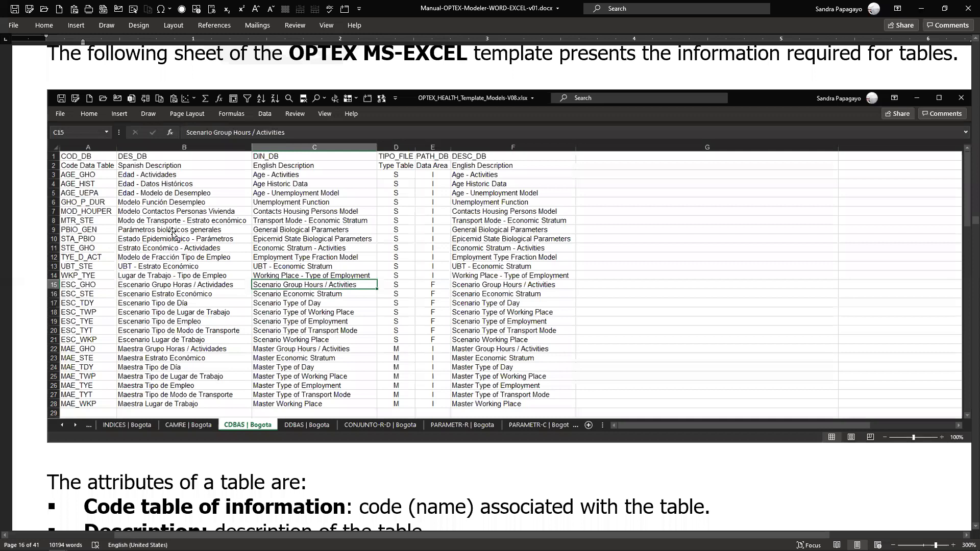
pyautogui.scroll(11, 169, 234)
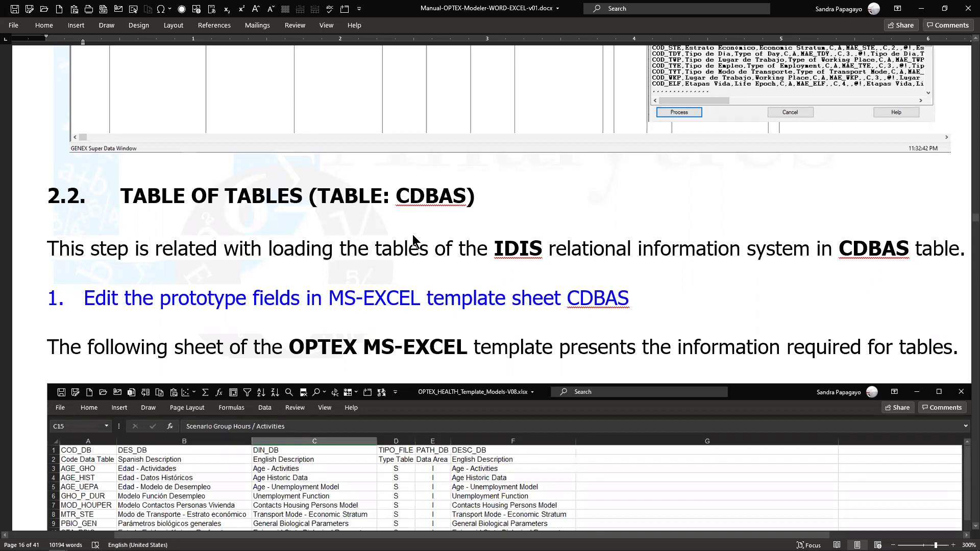
pyautogui.scroll(-10, 412, 234)
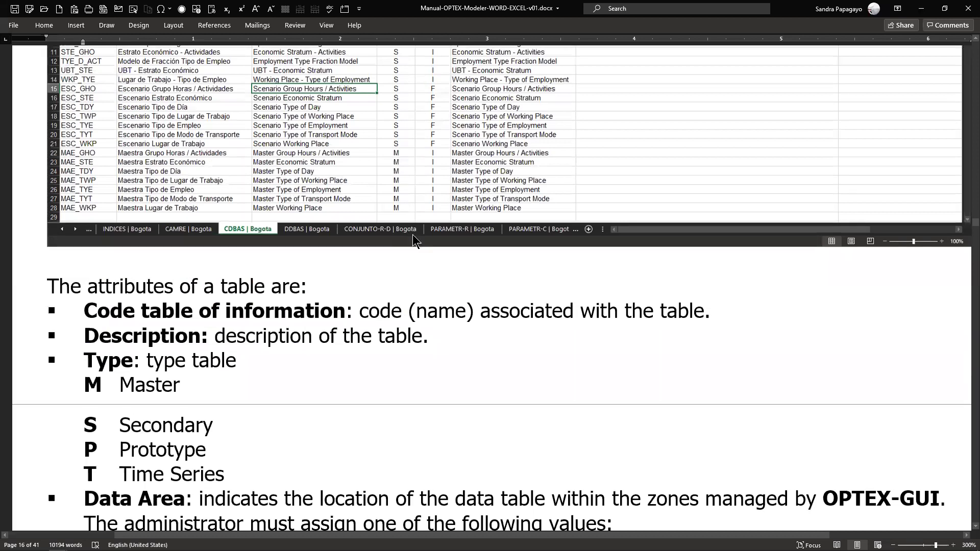
pyautogui.scroll(-4, 357, 214)
pyautogui.scroll(-5, 295, 237)
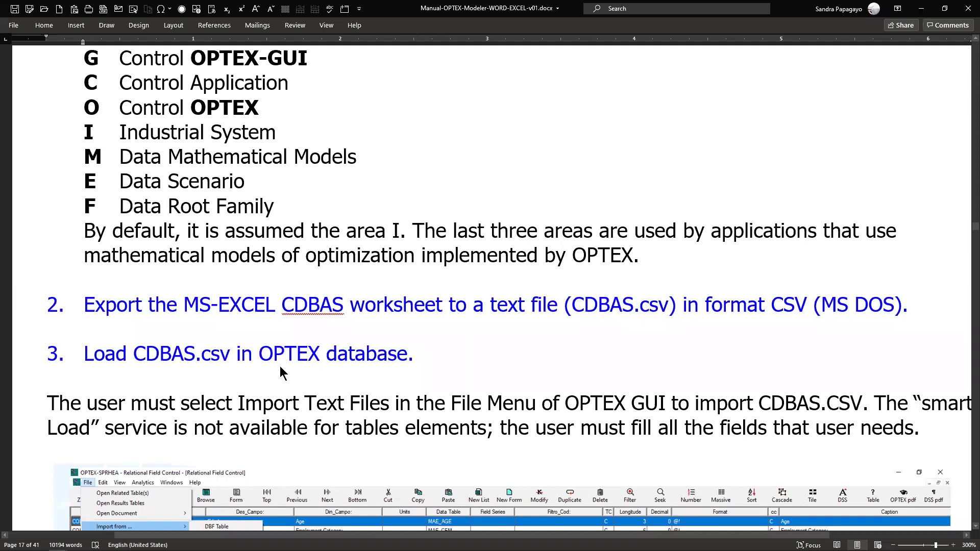
# Review the instructions and picture for loading CDBAS.csv into the OPTEX database, comparing them with the CDBAS sheet and the CAMRE import picture
pyautogui.scroll(-2, 443, 386)
pyautogui.scroll(-5, 442, 387)
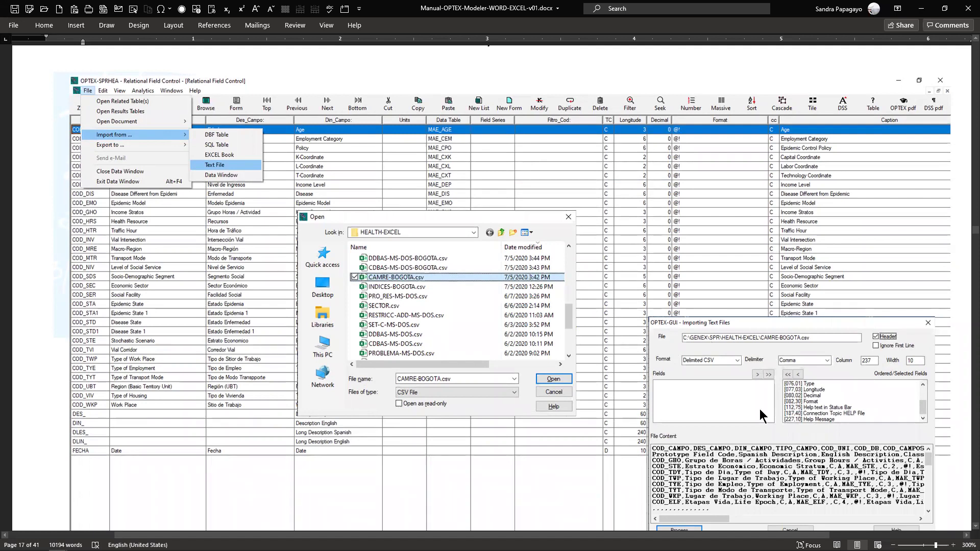
pyautogui.scroll(-4, 774, 371)
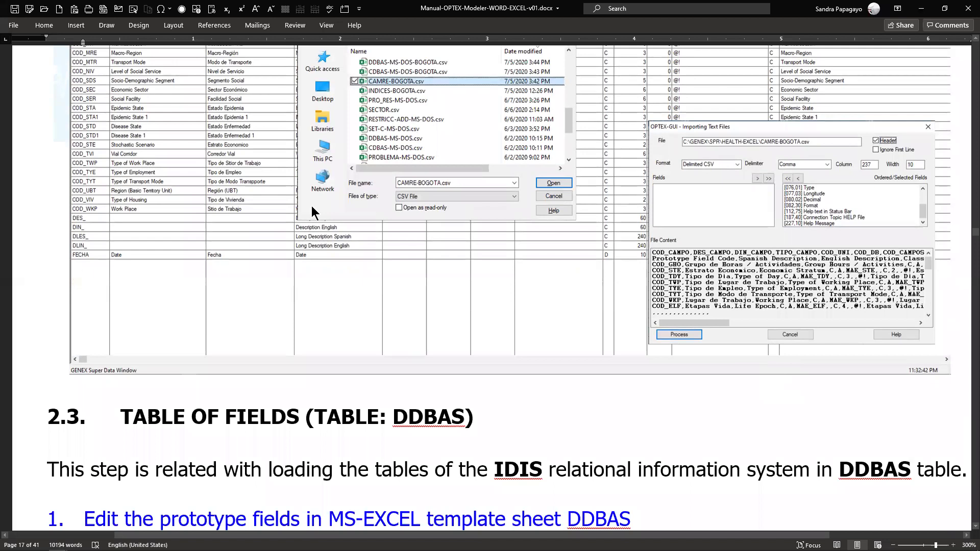
pyautogui.scroll(-5, 285, 280)
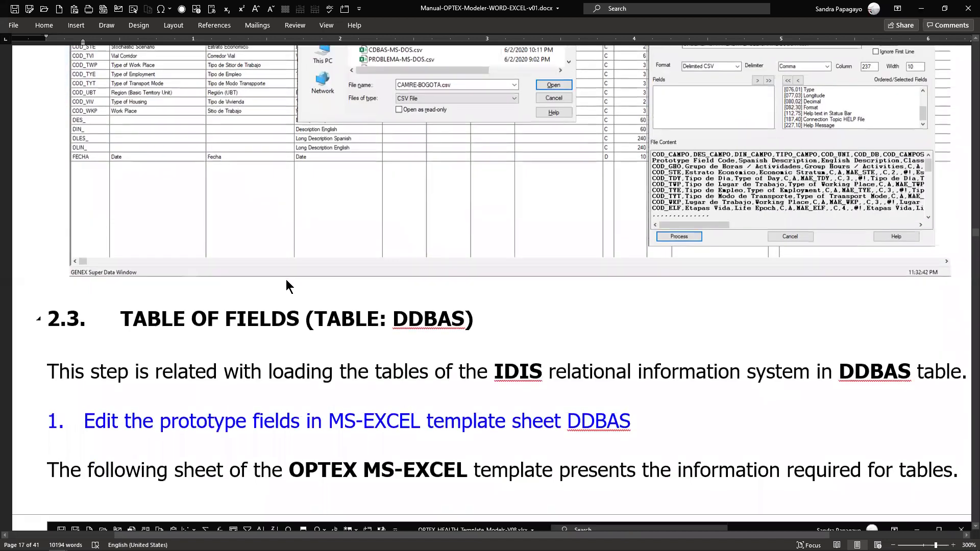
pyautogui.scroll(7, 298, 273)
pyautogui.scroll(5, 298, 274)
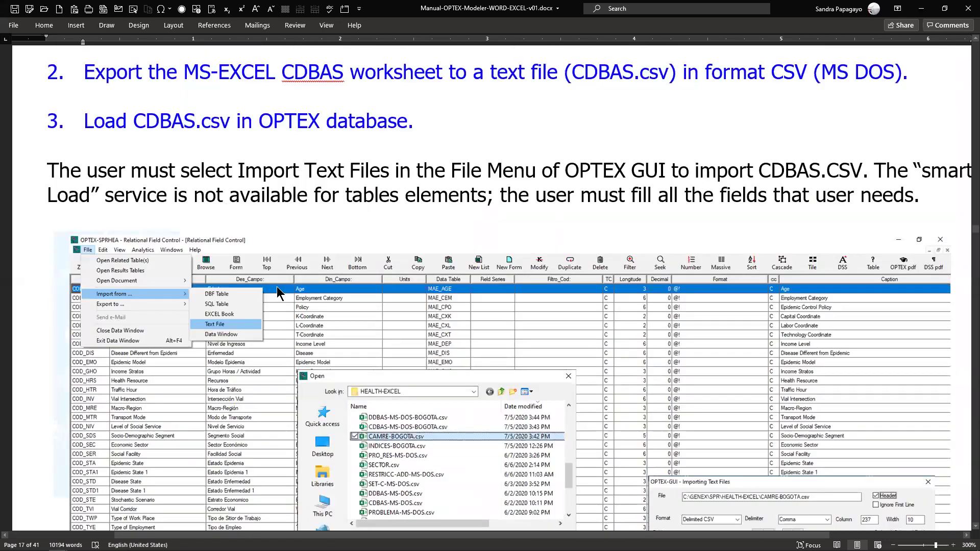
pyautogui.click(270, 292)
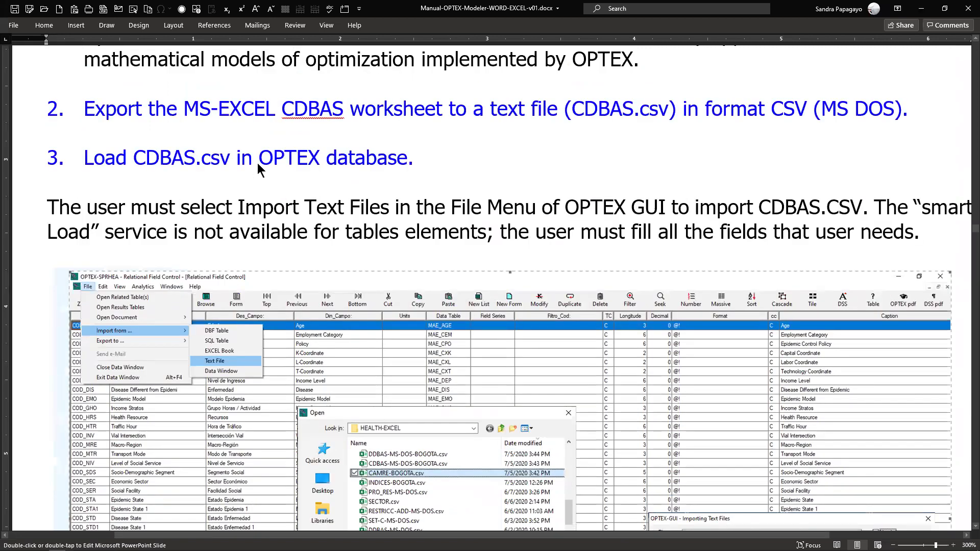
pyautogui.scroll(1, 244, 164)
pyautogui.scroll(-4, 245, 164)
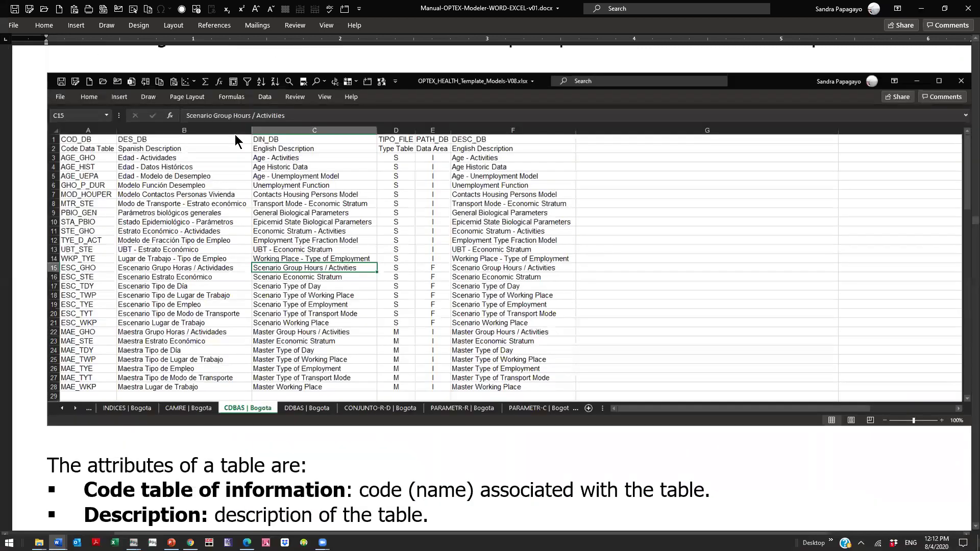
pyautogui.scroll(10, 234, 134)
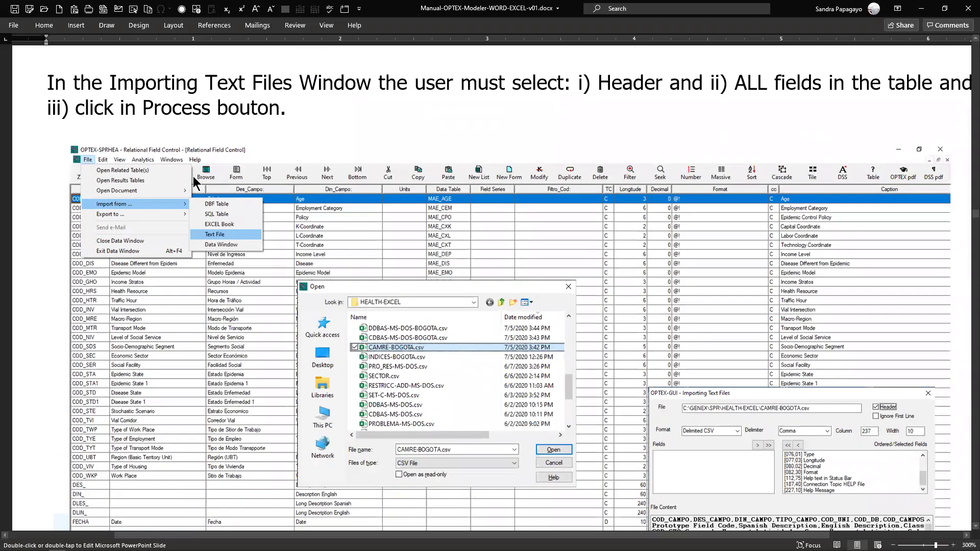
pyautogui.scroll(-20, 194, 189)
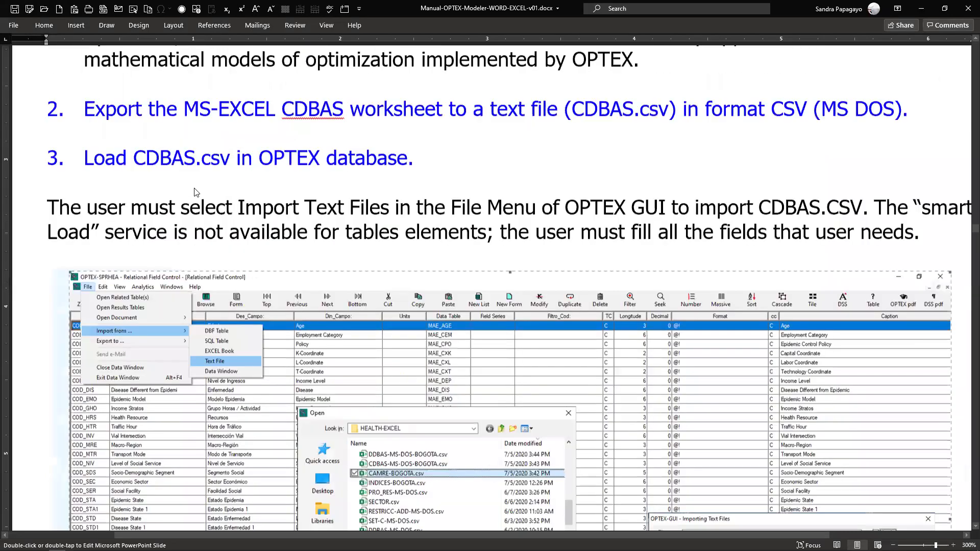
# Read section 2.3 Table of Fields, covering the DDBAS template sheet, the field attributes and types, and the validation types
pyautogui.scroll(-20, 194, 188)
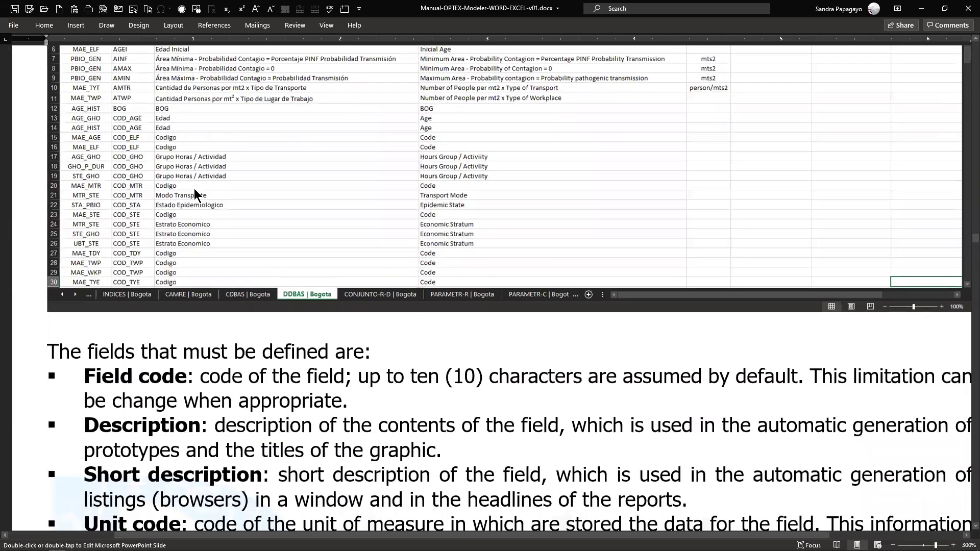
pyautogui.scroll(-4, 198, 128)
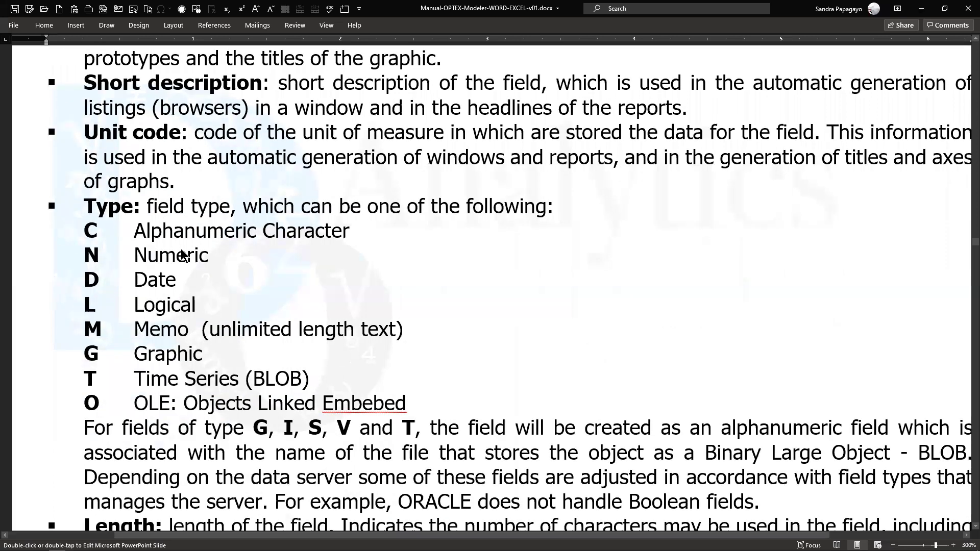
pyautogui.scroll(20, 180, 250)
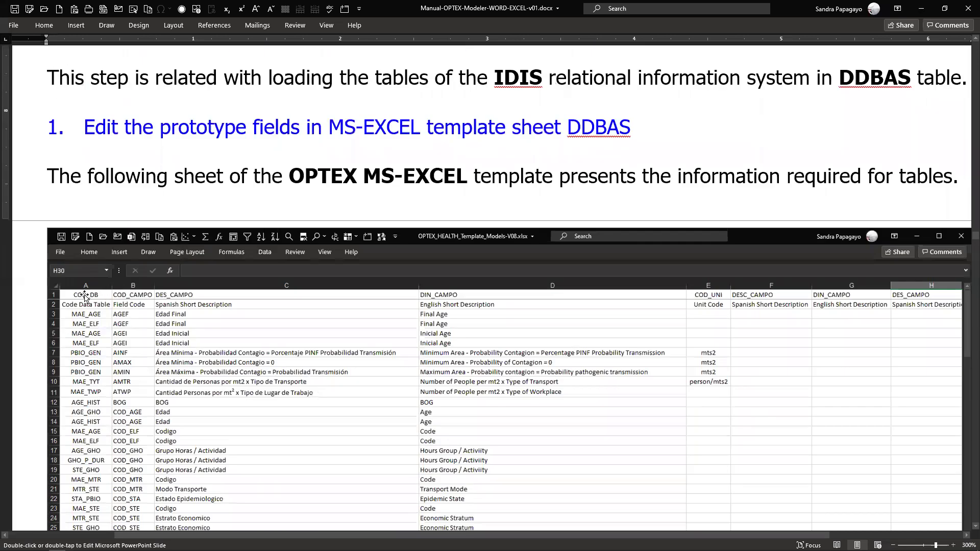
pyautogui.scroll(-10, 326, 336)
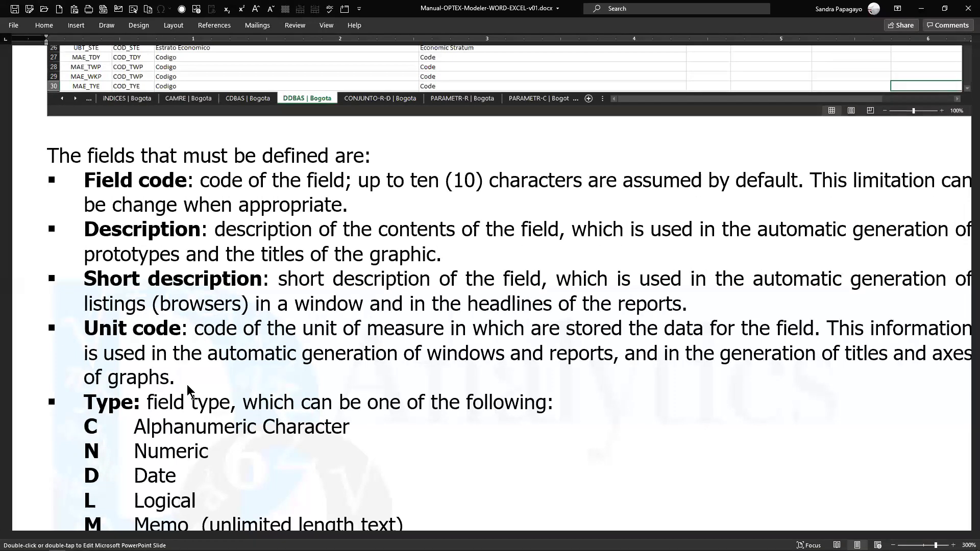
pyautogui.scroll(-15, 305, 381)
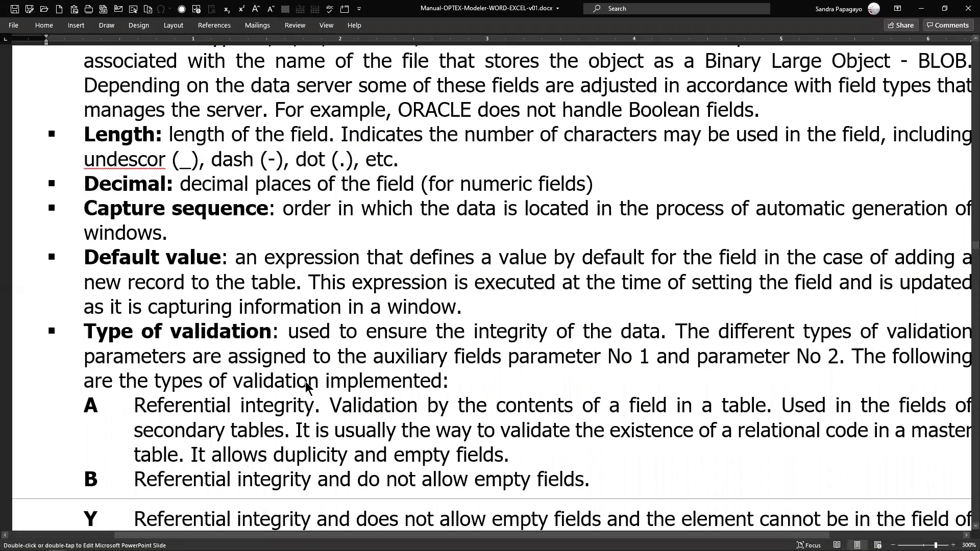
pyautogui.scroll(-6, 302, 288)
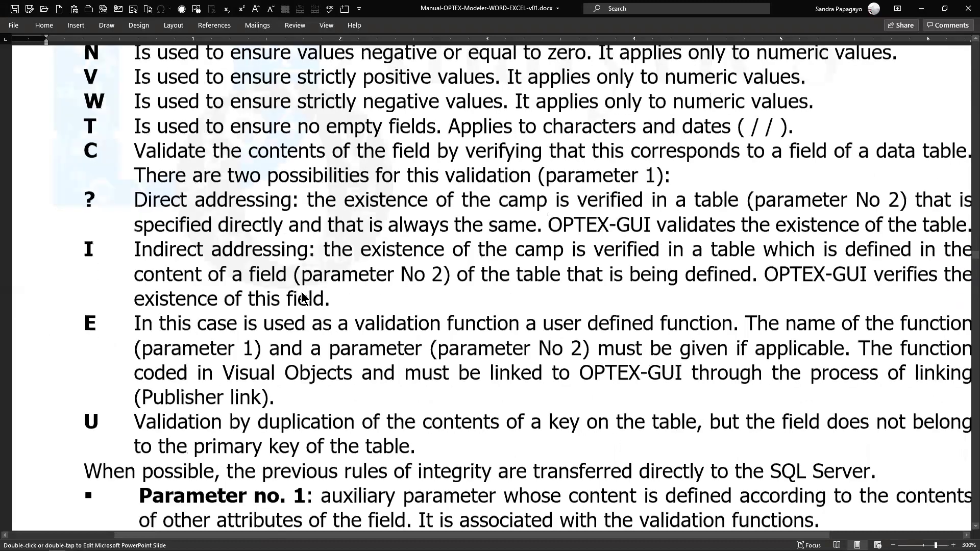
# Review the instructions and picture for loading DDBAS.csv into the OPTEX database, up to the section 3 heading
pyautogui.scroll(-8, 301, 291)
pyautogui.scroll(-3, 302, 294)
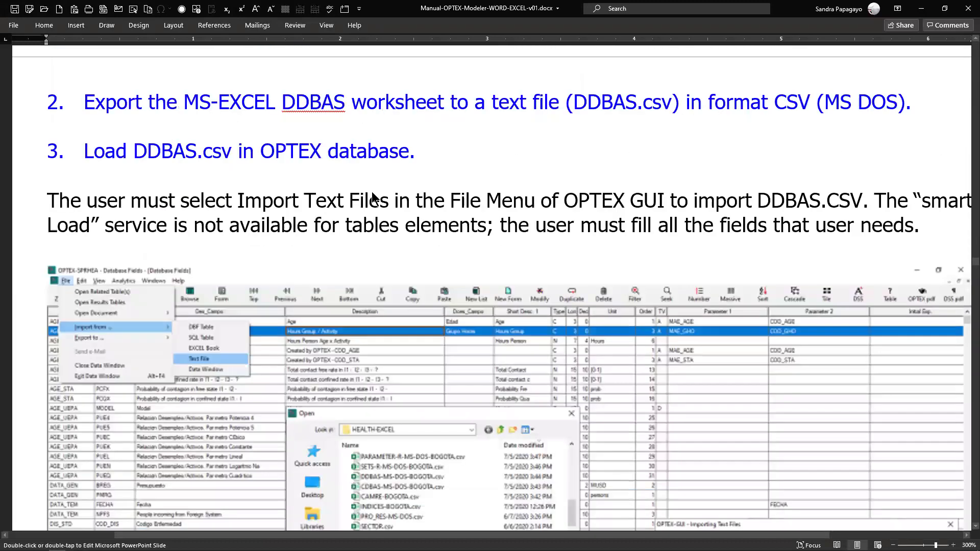
pyautogui.scroll(-3, 215, 306)
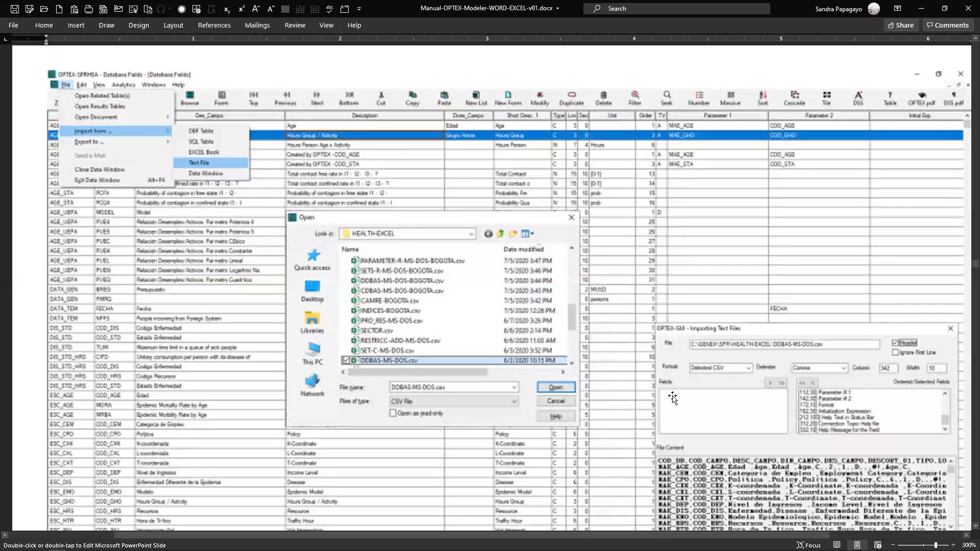
pyautogui.scroll(-10, 316, 262)
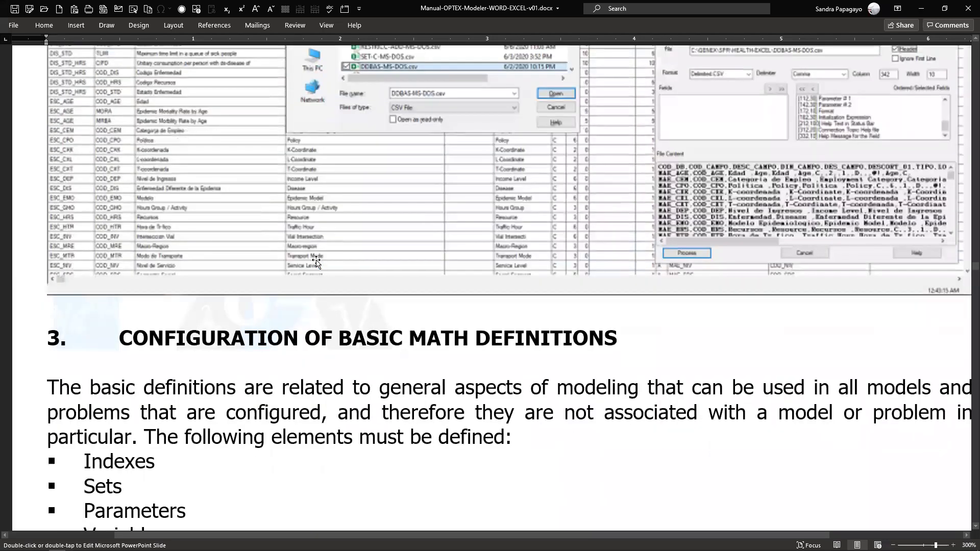
pyautogui.scroll(10, 316, 261)
pyautogui.click(322, 269)
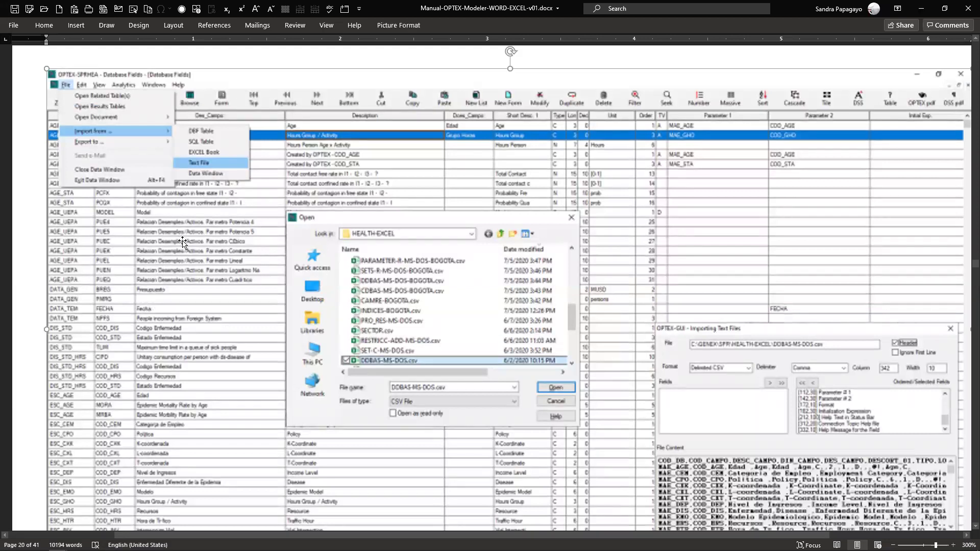
pyautogui.scroll(-13, 183, 242)
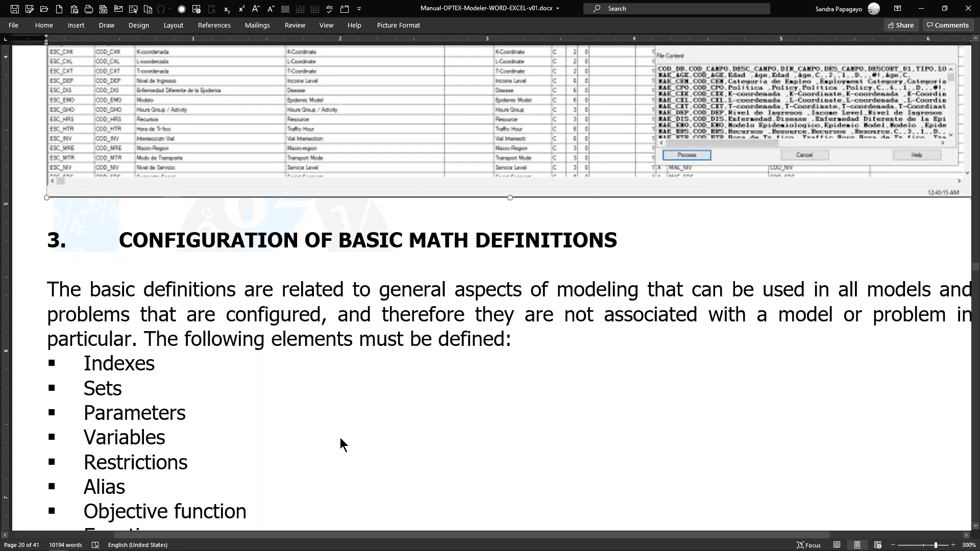
# Switch to OPTEX and open the Data Model's Relational Field Control table alongside its related Database Fields
pyautogui.moveTo(228, 542)
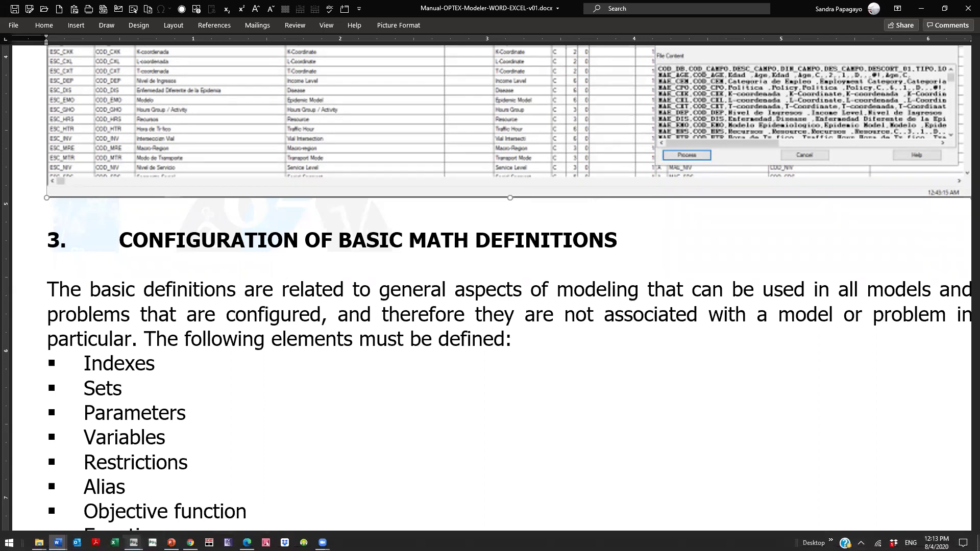
pyautogui.moveTo(134, 542)
pyautogui.click(153, 520)
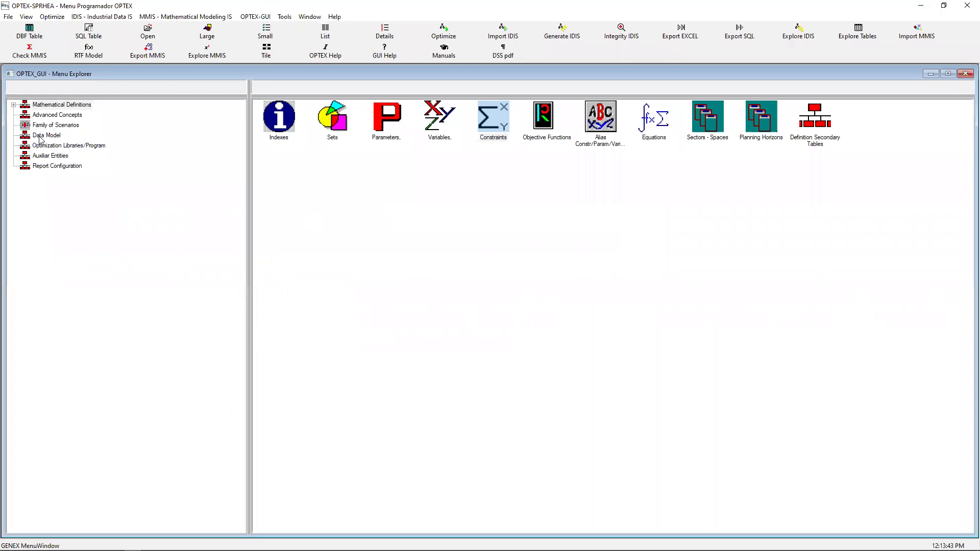
pyautogui.click(44, 137)
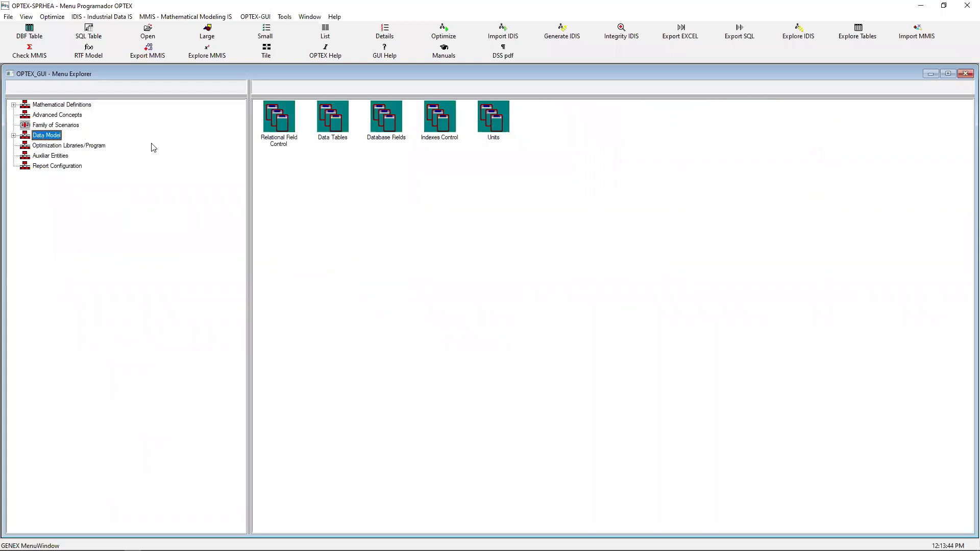
pyautogui.doubleClick(283, 122)
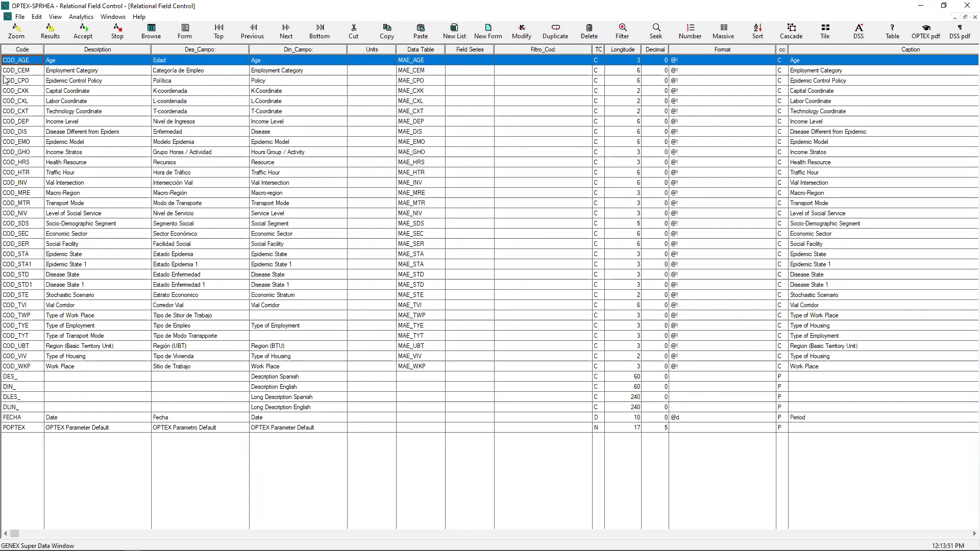
pyautogui.click(17, 33)
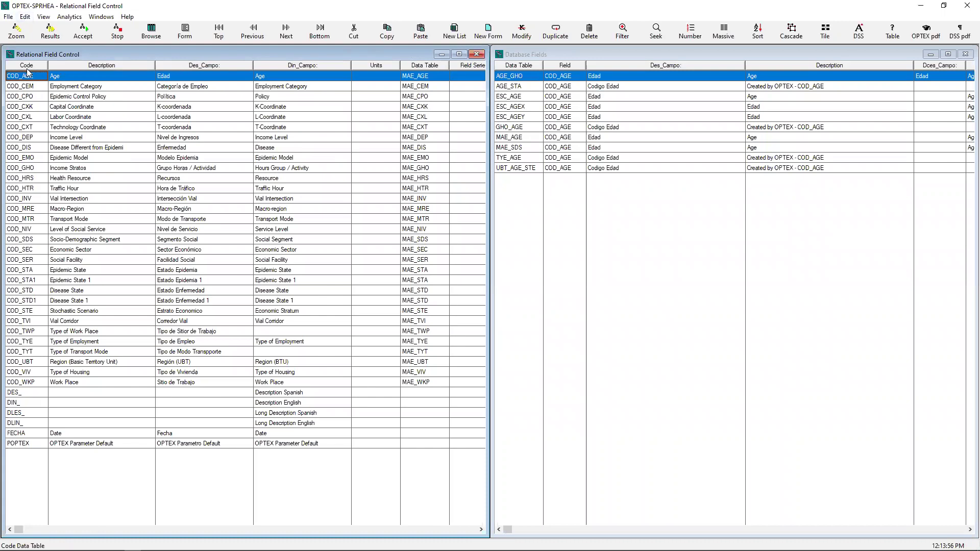
# Start a text file import for the relational fields and look through the CSV files in the HEALTH-EXCEL folder
pyautogui.click(26, 17)
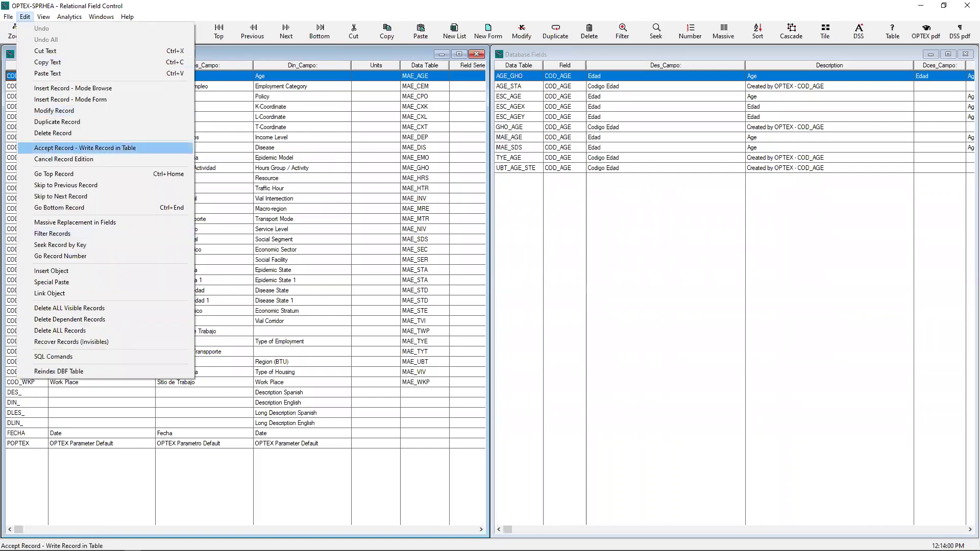
pyautogui.moveTo(10, 15)
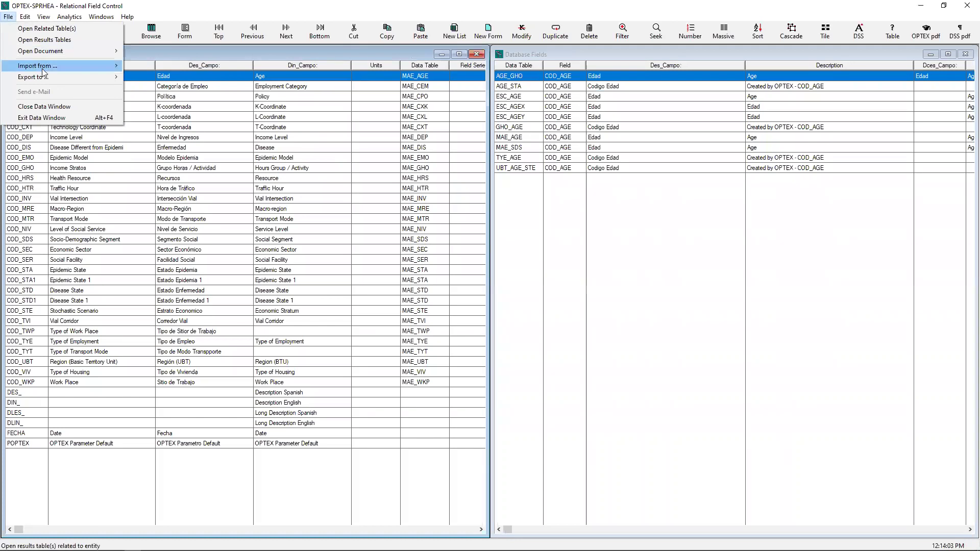
pyautogui.moveTo(42, 68)
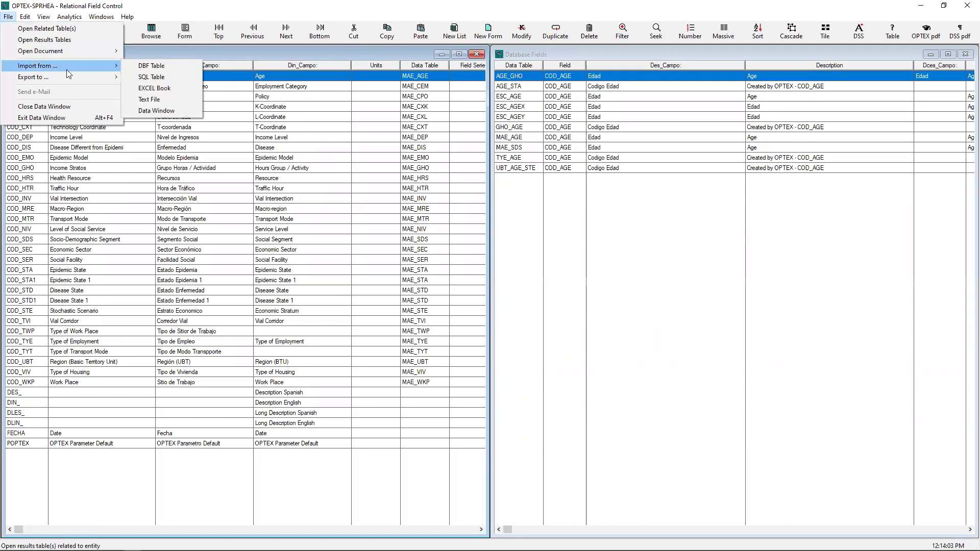
pyautogui.click(150, 101)
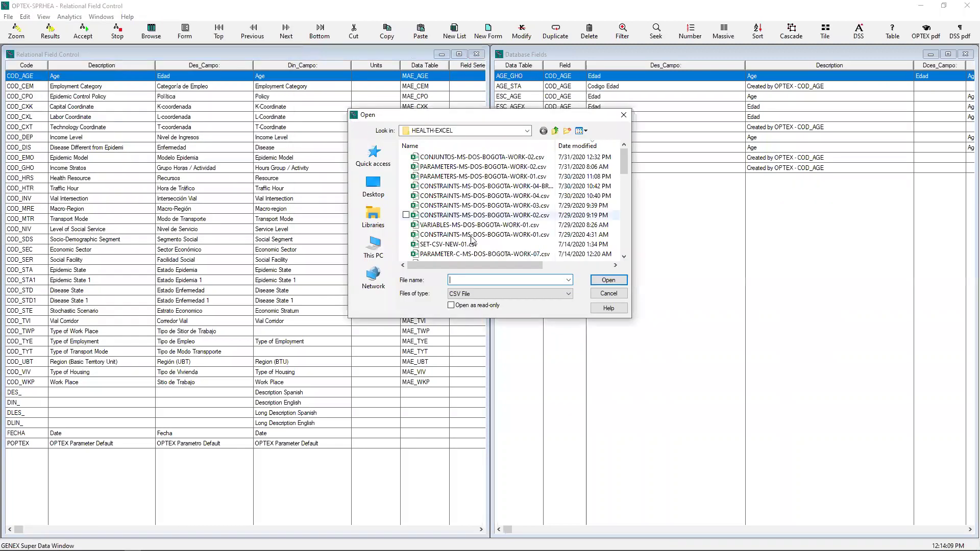
pyautogui.scroll(-4, 472, 206)
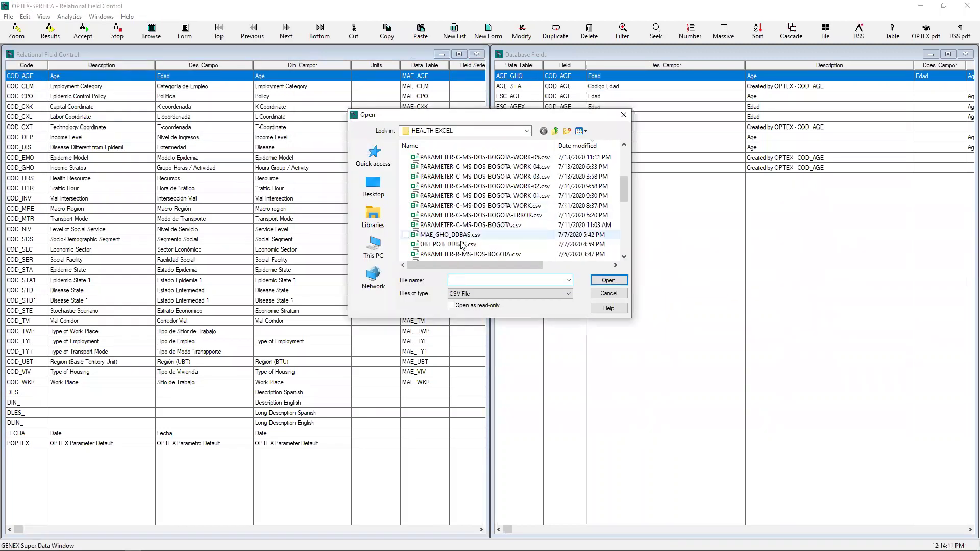
pyautogui.scroll(-2, 446, 238)
pyautogui.scroll(-2, 446, 238)
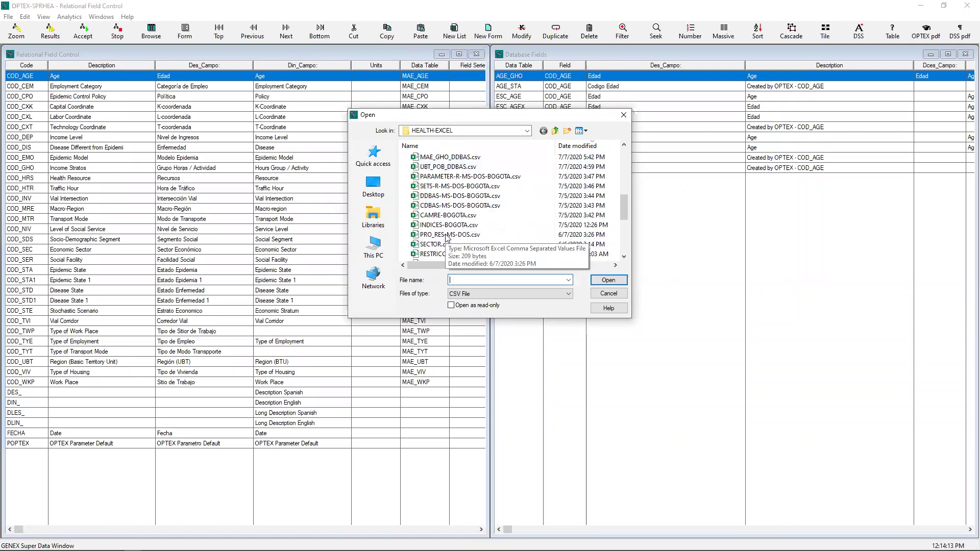
pyautogui.scroll(-4, 447, 237)
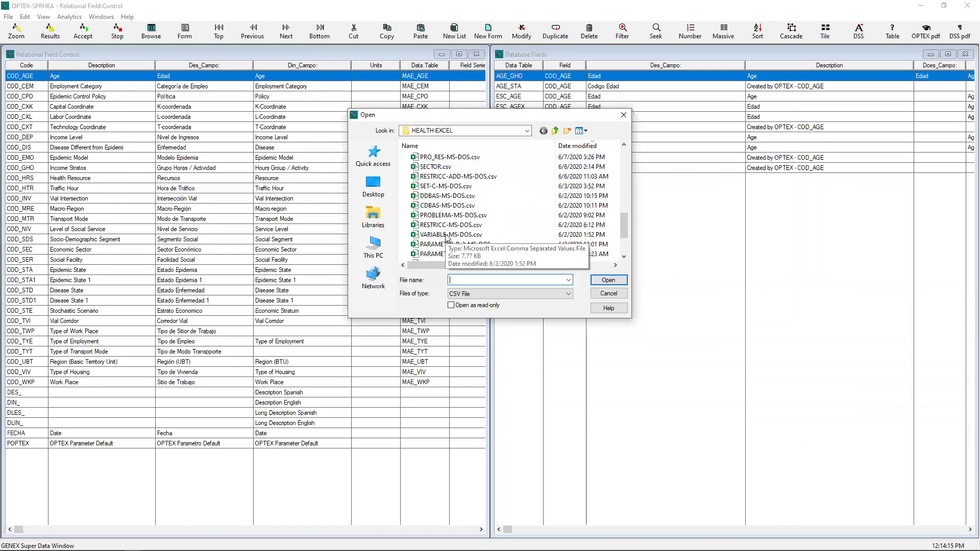
pyautogui.scroll(-2, 446, 238)
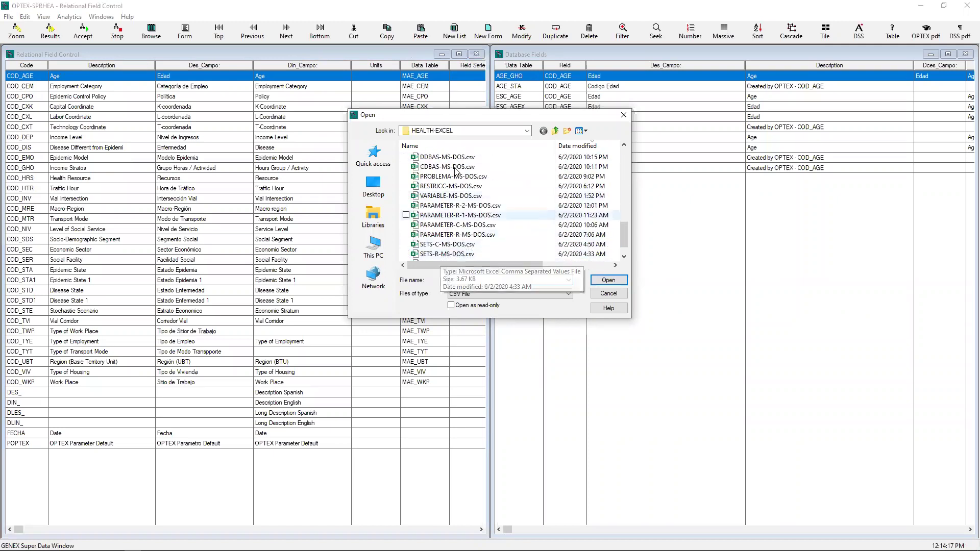
# Open CAMRE.csv from the name-sorted files to inspect its import settings, then cancel the import and close the relational fields
pyautogui.click(453, 148)
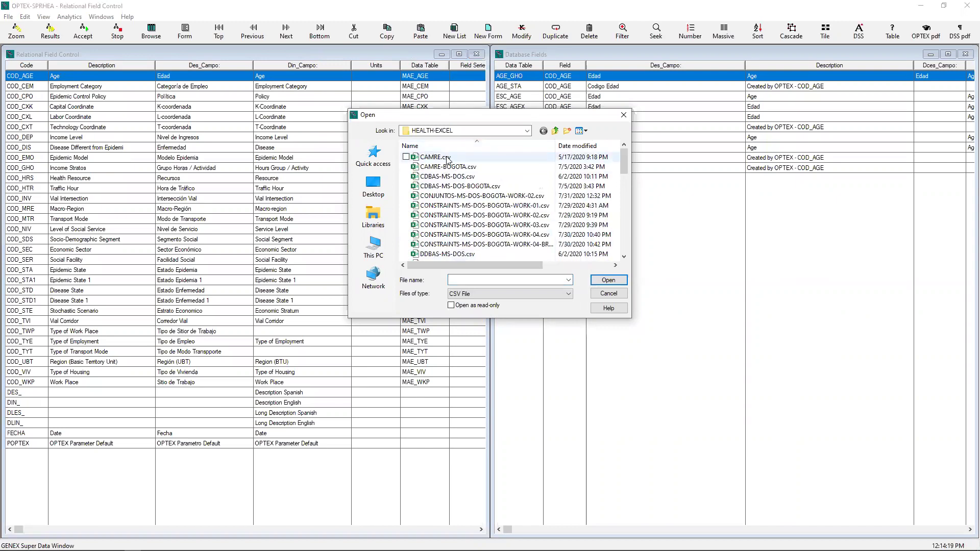
pyautogui.doubleClick(447, 158)
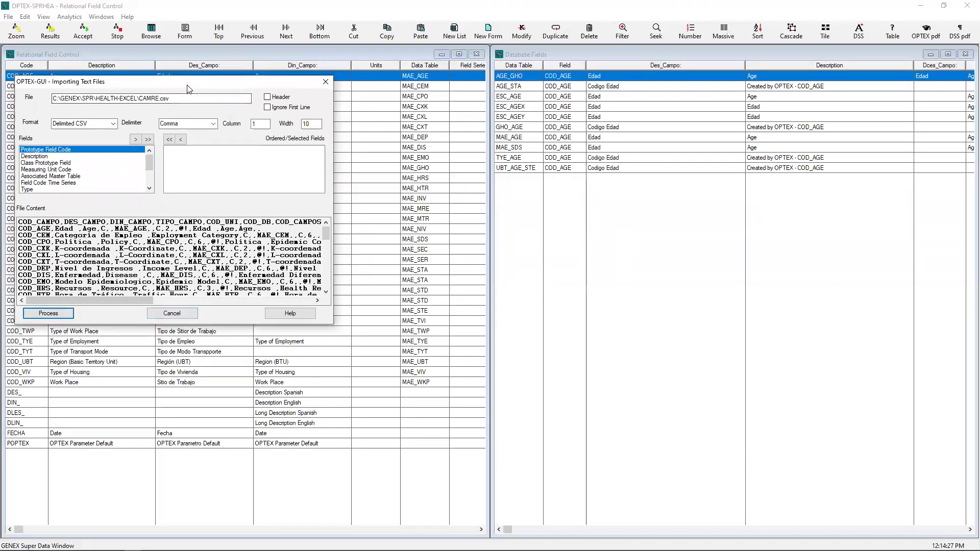
pyautogui.moveTo(189, 89); pyautogui.dragTo(741, 237)
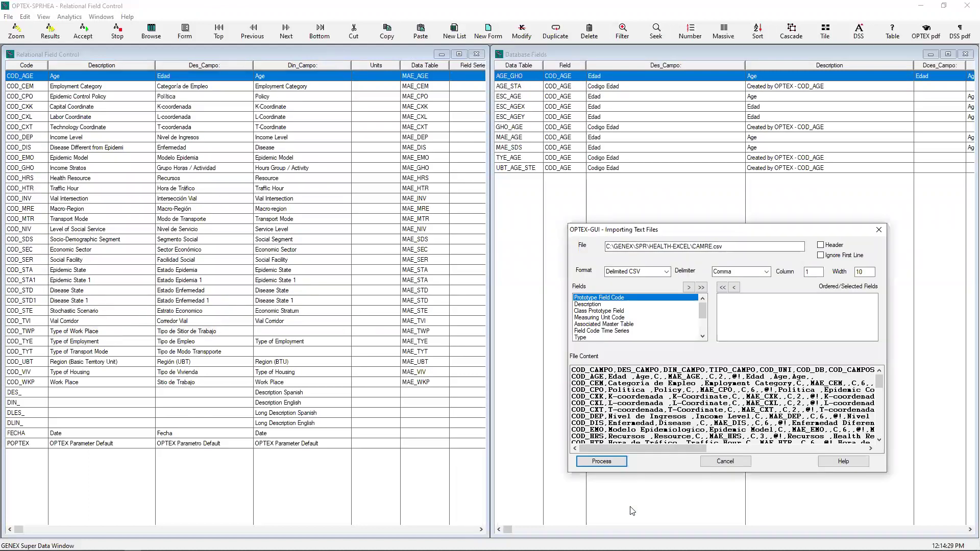
pyautogui.click(733, 463)
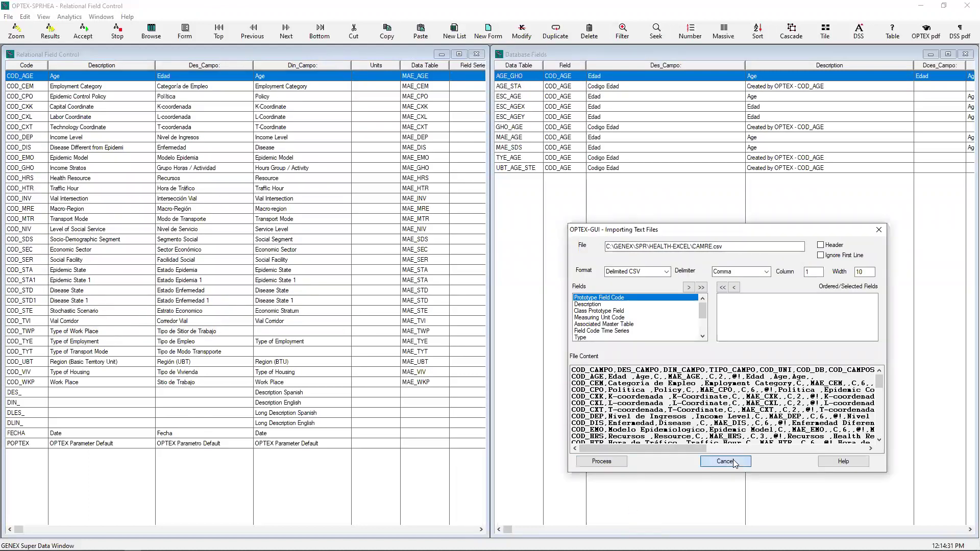
pyautogui.click(965, 7)
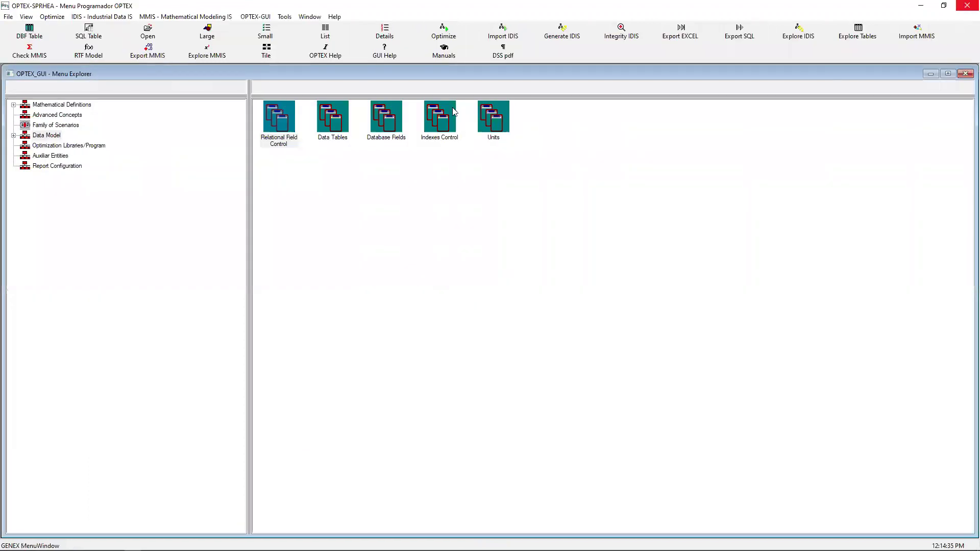
# View the Data Tables and Database Fields tables of the data model, then return to the Word manual
pyautogui.doubleClick(319, 130)
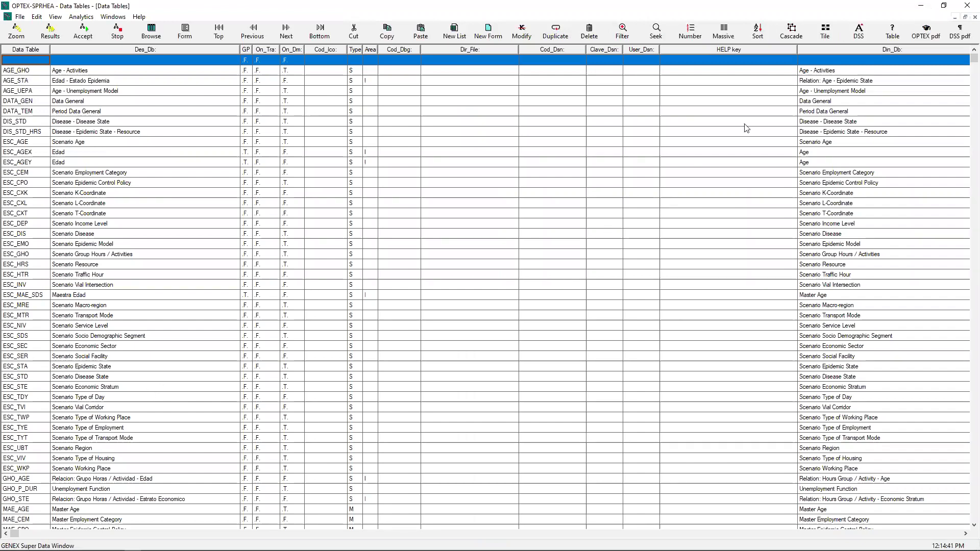
pyautogui.click(921, 6)
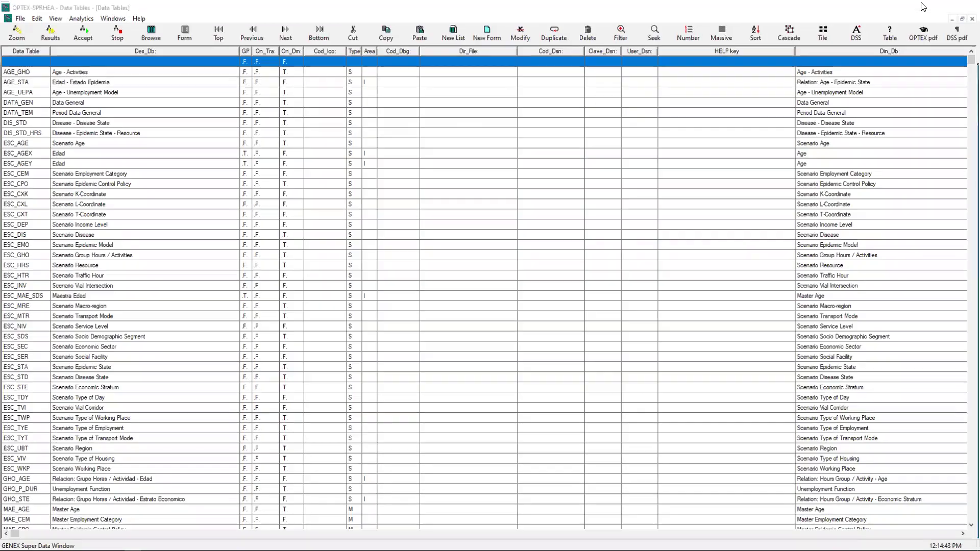
pyautogui.doubleClick(388, 126)
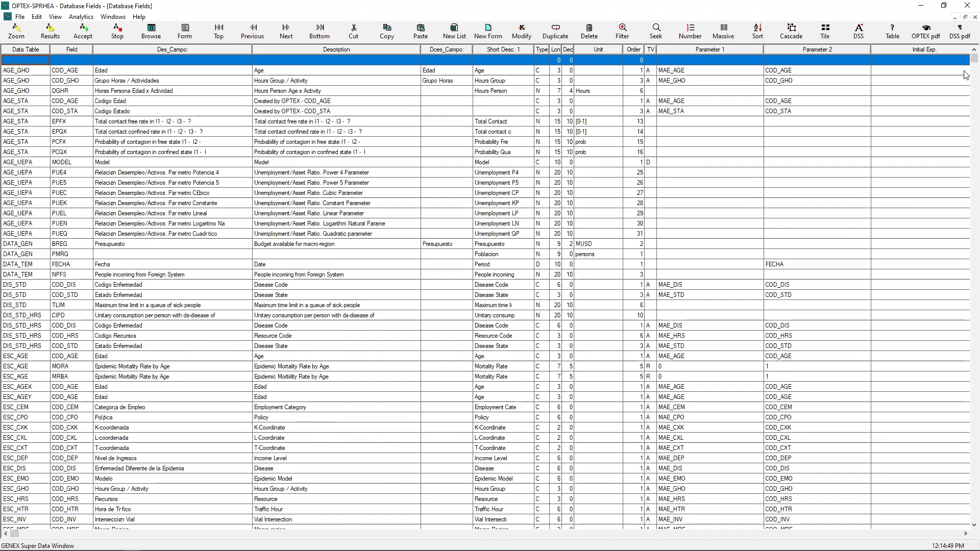
pyautogui.click(964, 7)
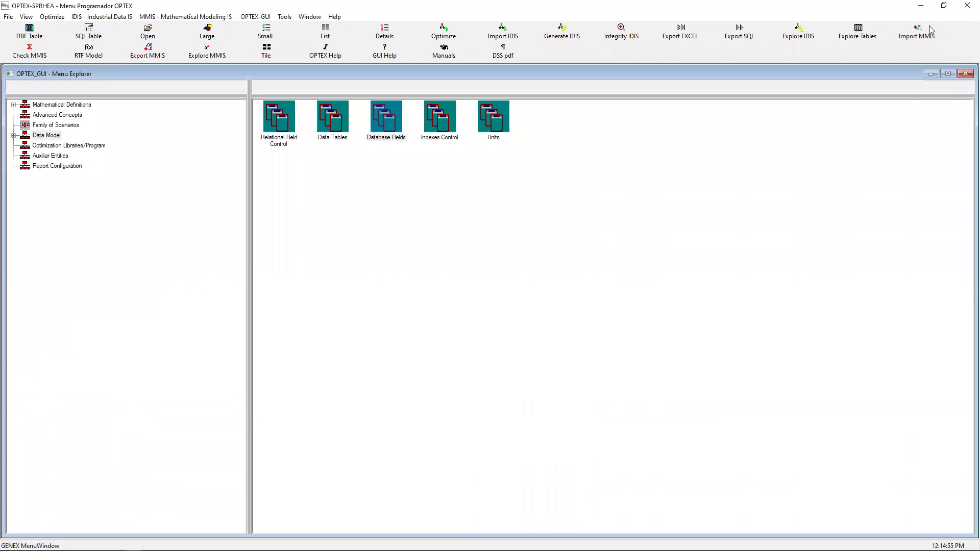
pyautogui.click(920, 6)
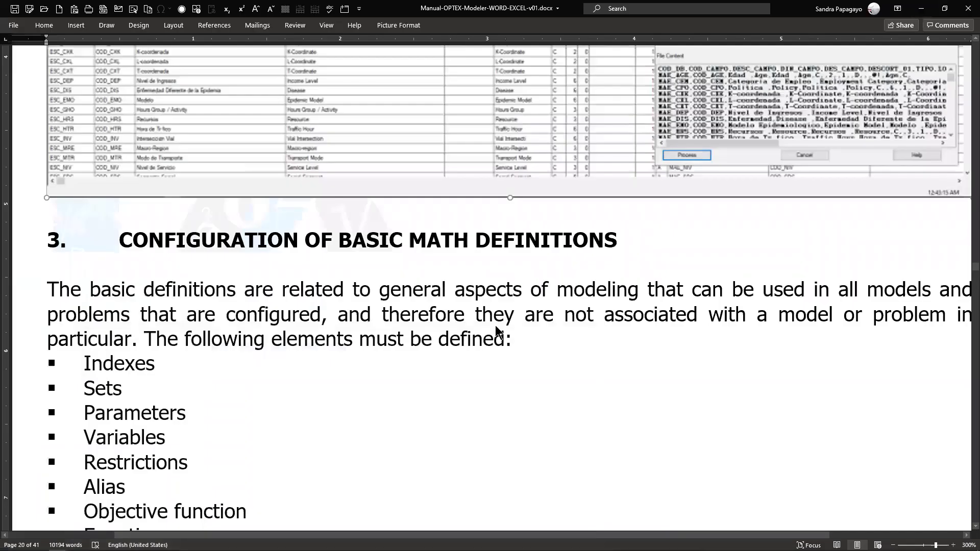
# Read the section 3 introduction on basic math definitions, covering the elements to define and the Mathematical Definitions menu picture
pyautogui.scroll(-10, 329, 337)
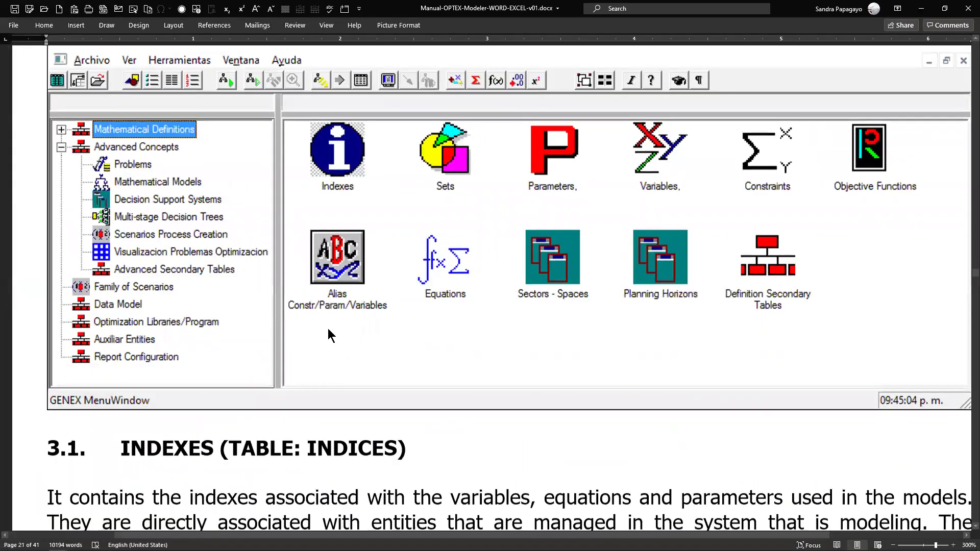
pyautogui.scroll(-2, 327, 330)
pyautogui.scroll(4, 326, 330)
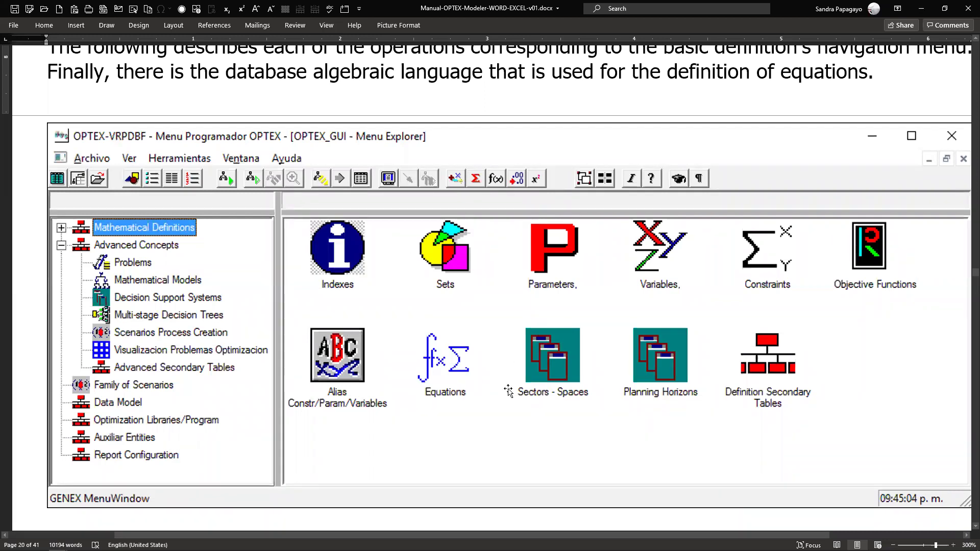
pyautogui.scroll(5, 196, 232)
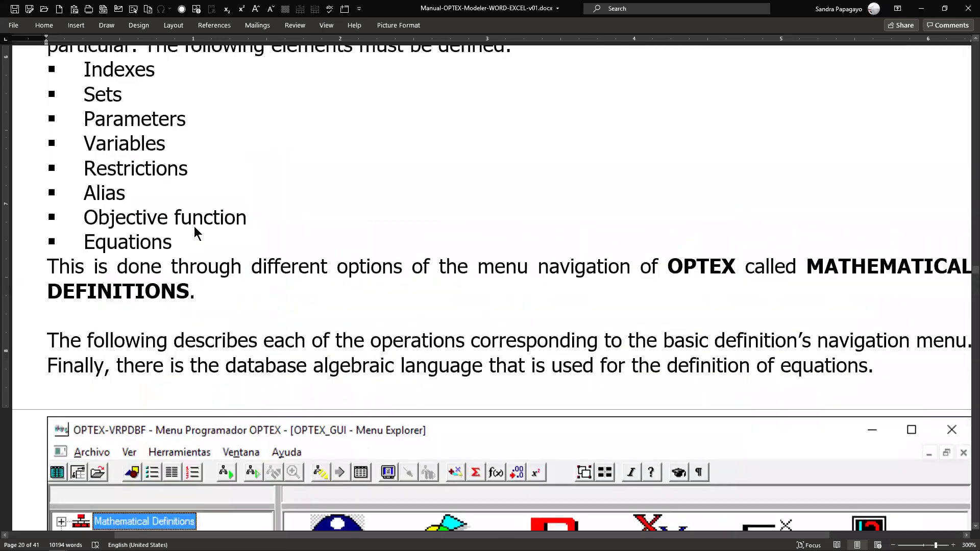
pyautogui.scroll(2, 121, 176)
pyautogui.click(109, 177)
pyautogui.click(102, 217)
pyautogui.click(103, 263)
pyautogui.click(105, 290)
pyautogui.click(114, 320)
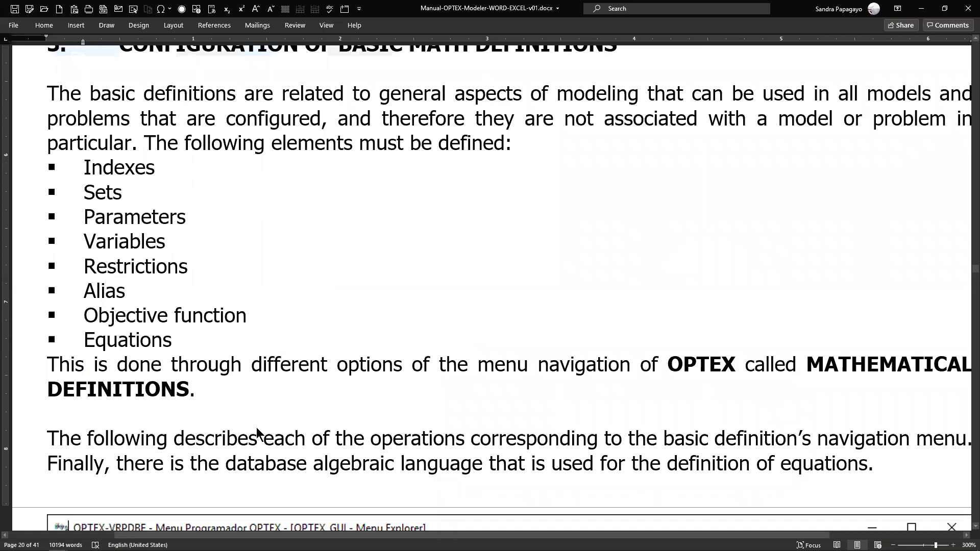
# Colour the Sets, Parameters, Variables and Restrictions bullets red in the section 3 list of elements
pyautogui.moveTo(31, 175); pyautogui.dragTo(18, 341)
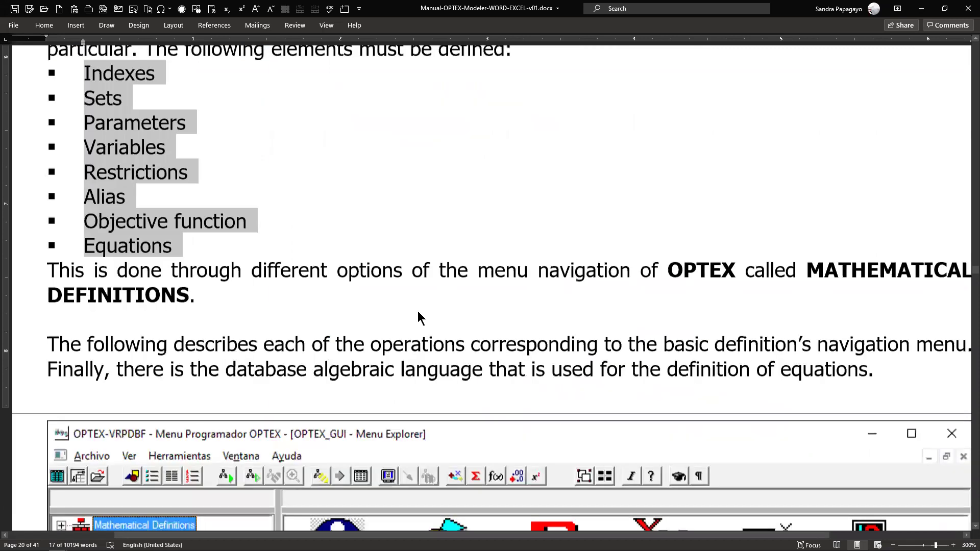
pyautogui.moveTo(28, 200); pyautogui.dragTo(27, 264)
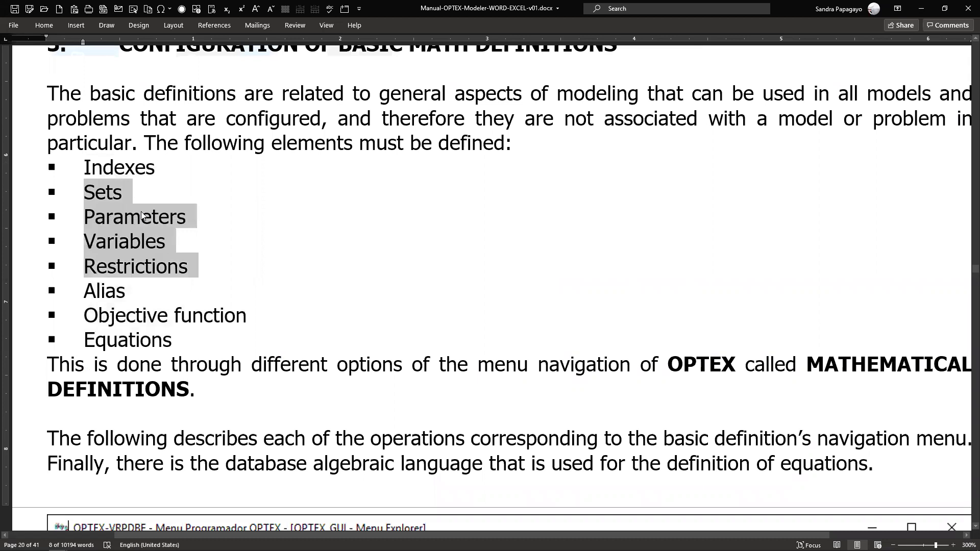
pyautogui.rightClick(141, 216)
pyautogui.click(201, 194)
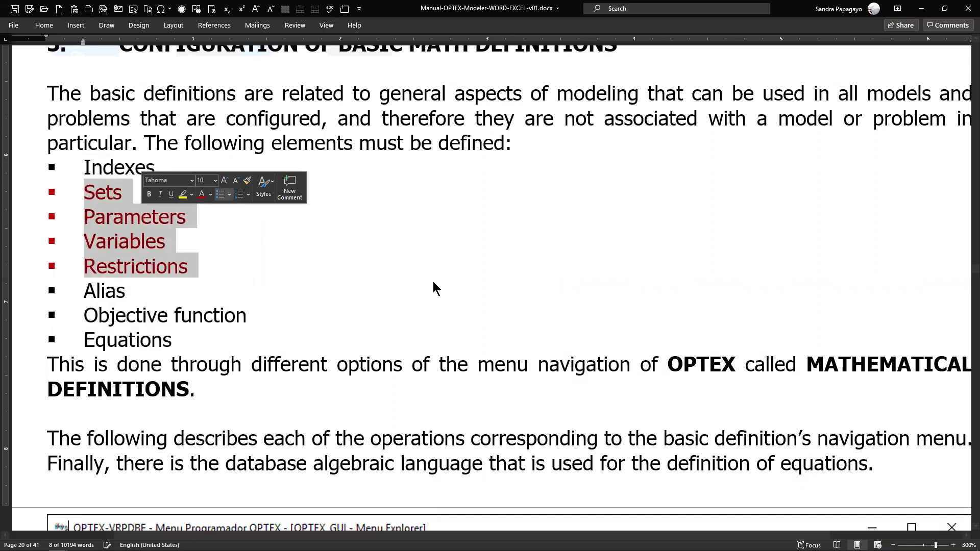
# Read section 3.1 on indexes, covering the master table of indexes, the INDICES fields and the Excel worksheet picture
pyautogui.scroll(-10, 434, 284)
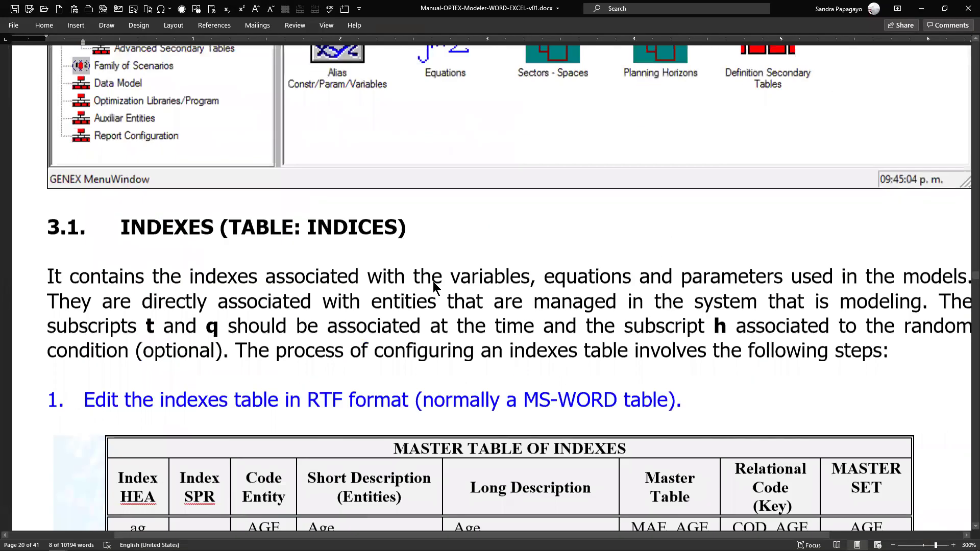
pyautogui.scroll(-5, 433, 281)
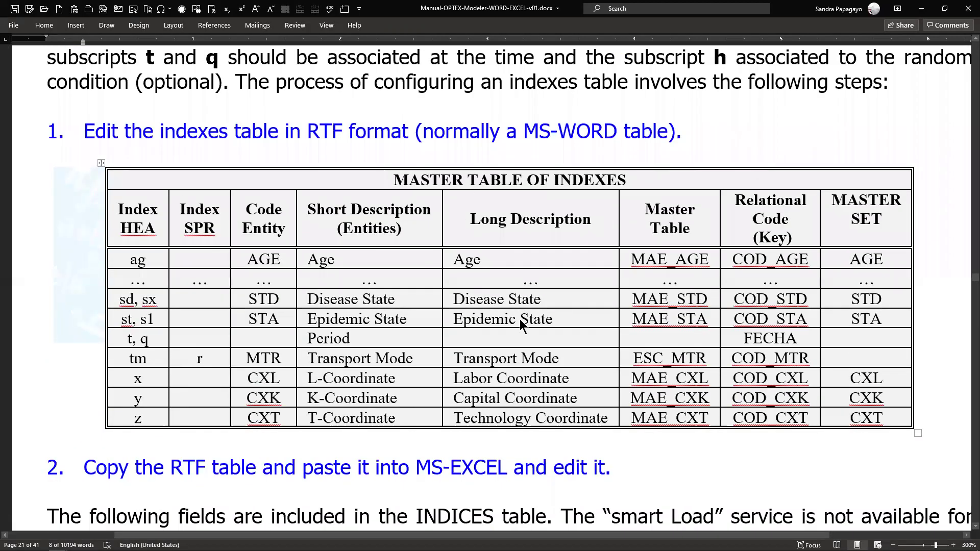
pyautogui.scroll(-6, 328, 437)
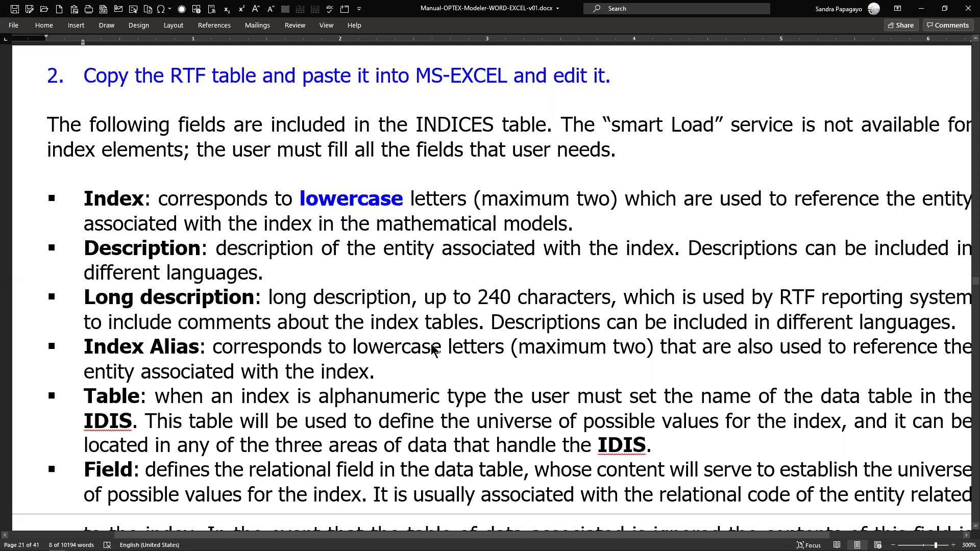
pyautogui.scroll(-6, 472, 331)
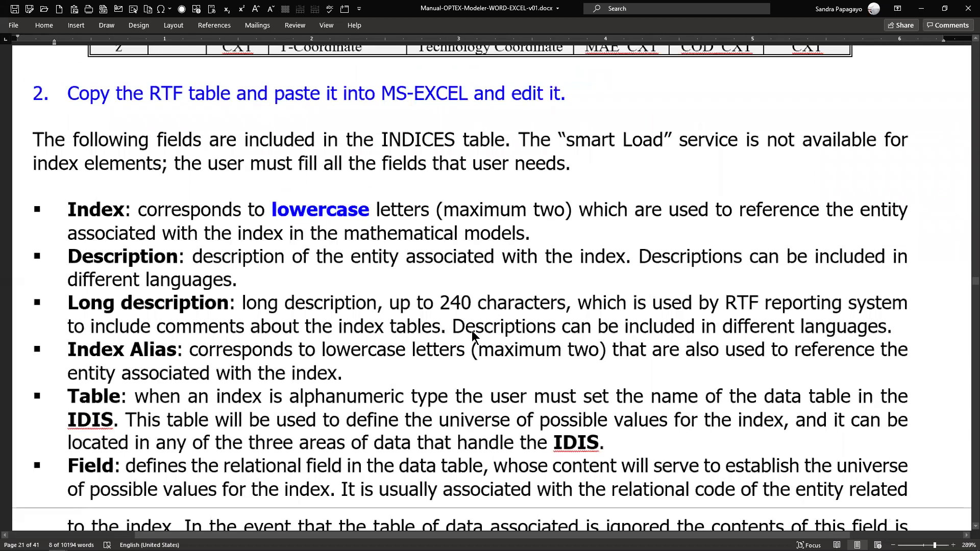
pyautogui.scroll(2, 472, 336)
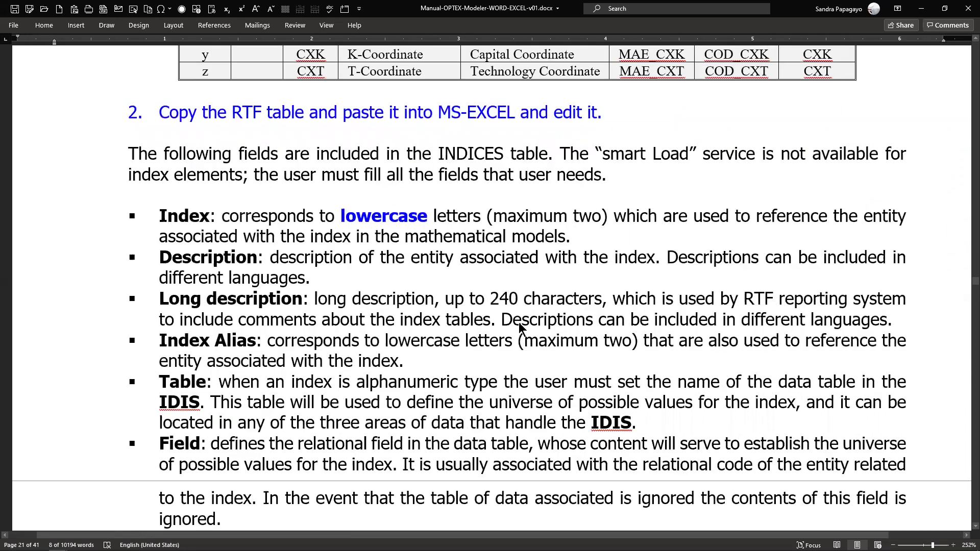
pyautogui.scroll(-15, 549, 322)
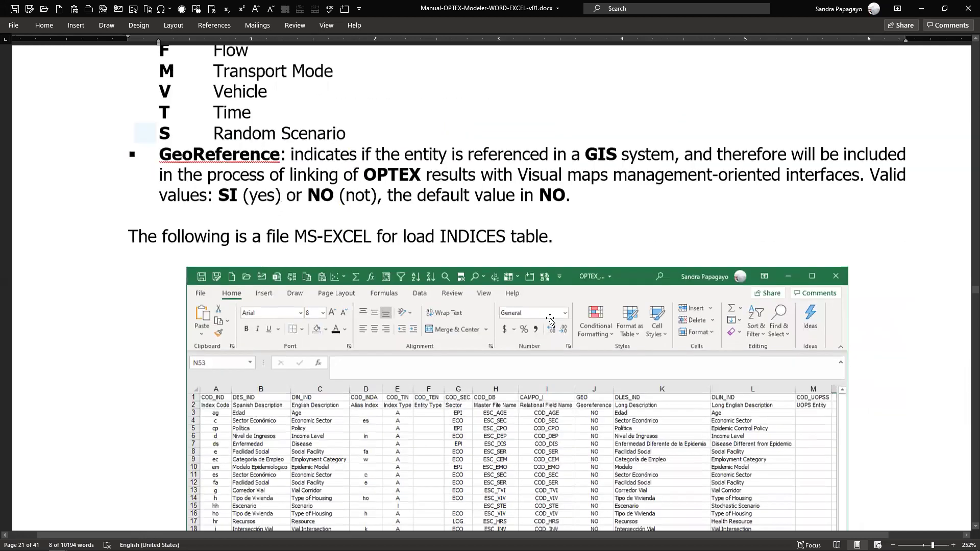
pyautogui.scroll(-3, 498, 314)
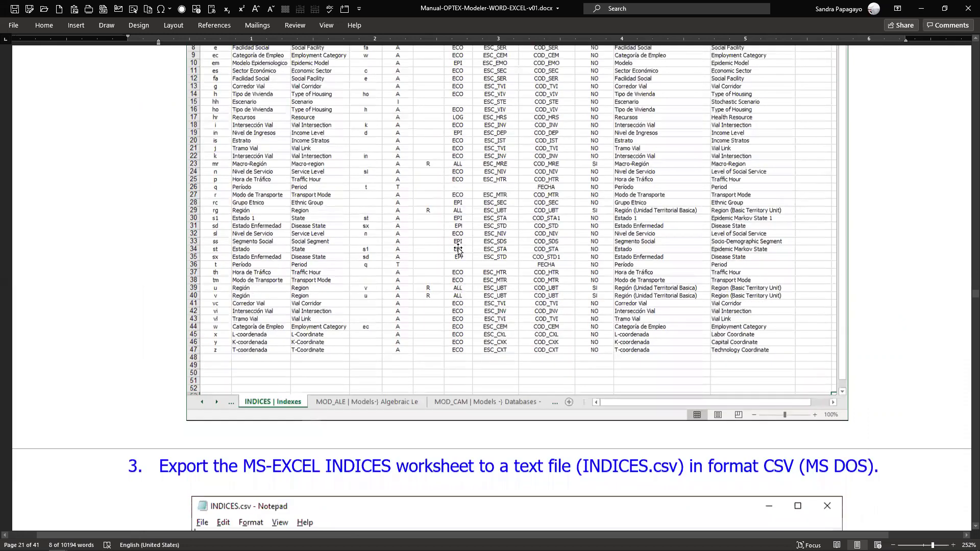
# Review the INDICES.csv export, the OPTEX text-file import picture and the note on unavailable indices
pyautogui.scroll(-10, 483, 308)
pyautogui.scroll(2, 398, 212)
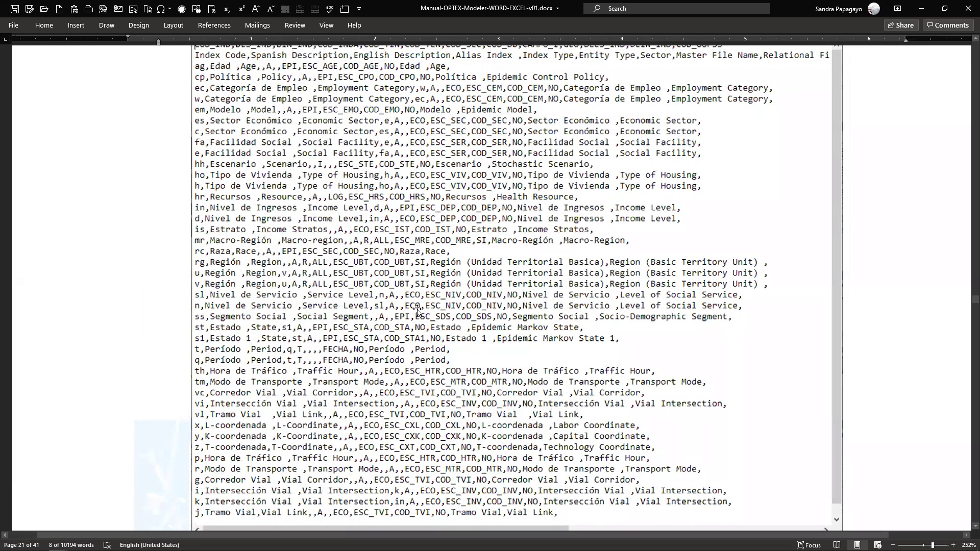
pyautogui.scroll(-10, 417, 311)
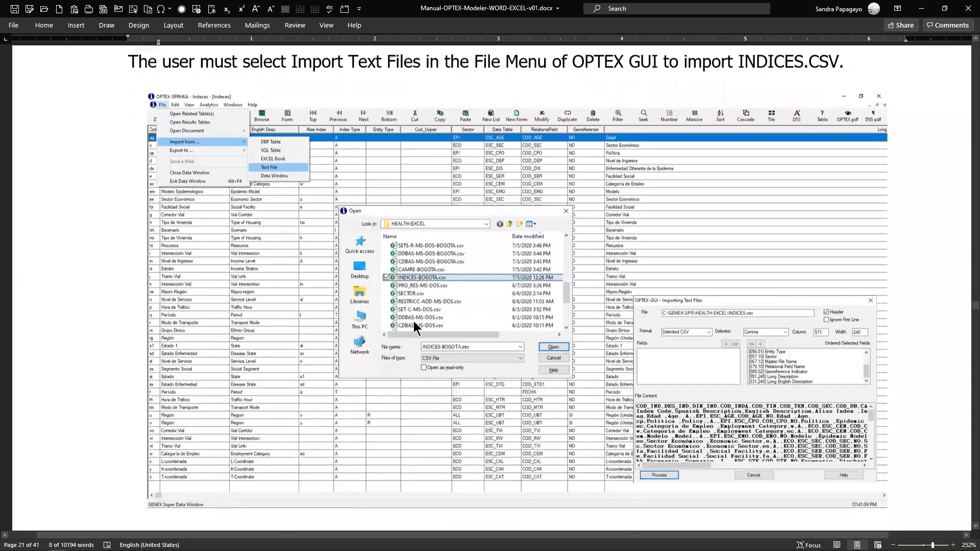
pyautogui.scroll(-1, 414, 320)
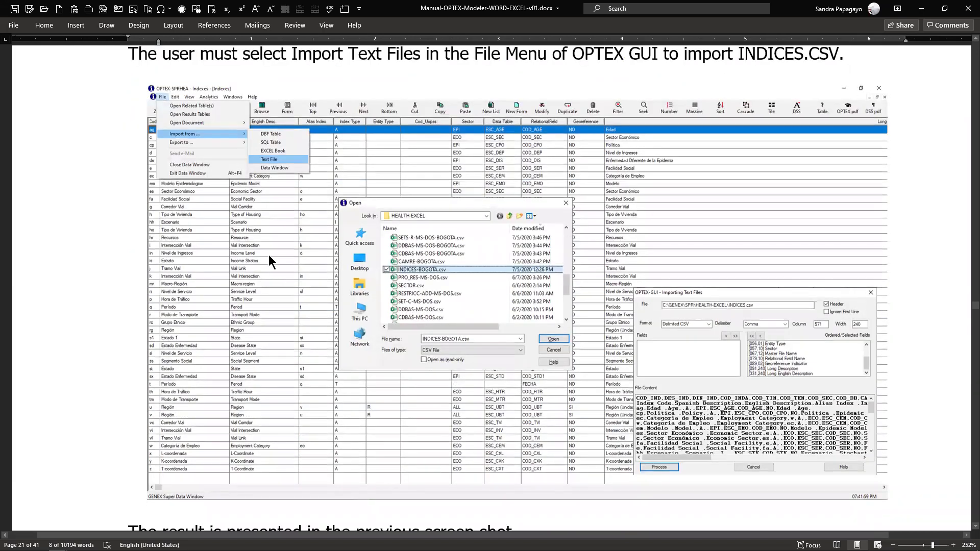
pyautogui.scroll(-9, 287, 283)
pyautogui.scroll(5, 286, 283)
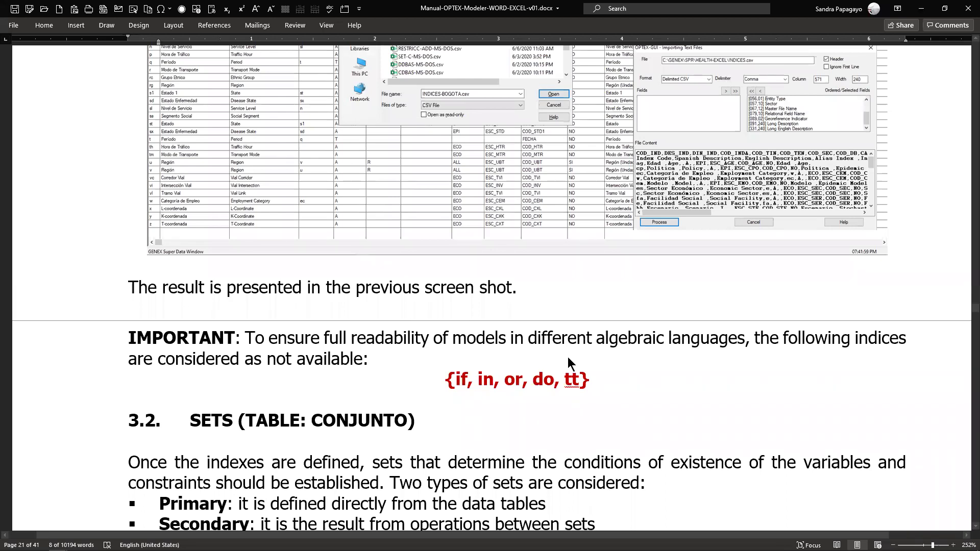
# Read the section 3.2 introduction on primary and secondary sets and view the Table of Sets
pyautogui.scroll(-6, 567, 357)
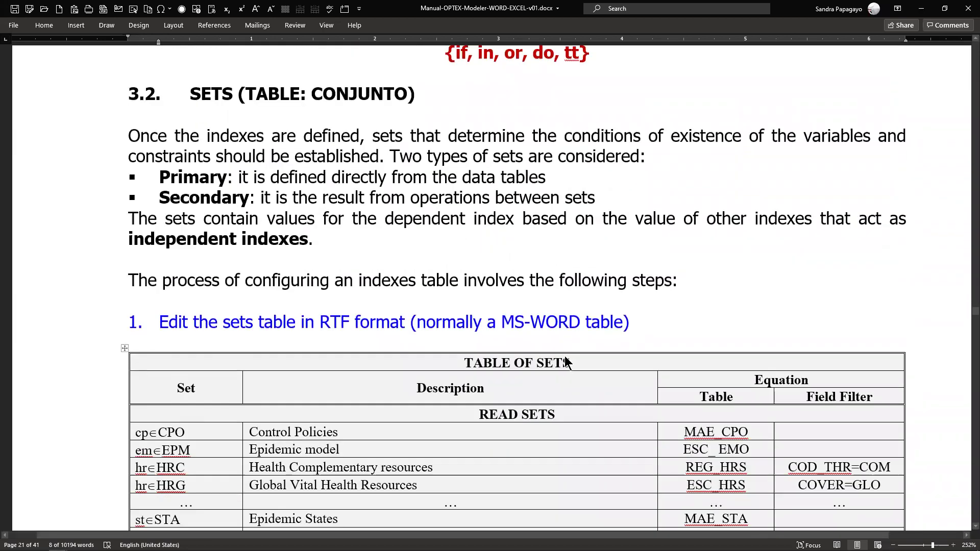
pyautogui.scroll(-5, 567, 357)
pyautogui.scroll(6, 566, 361)
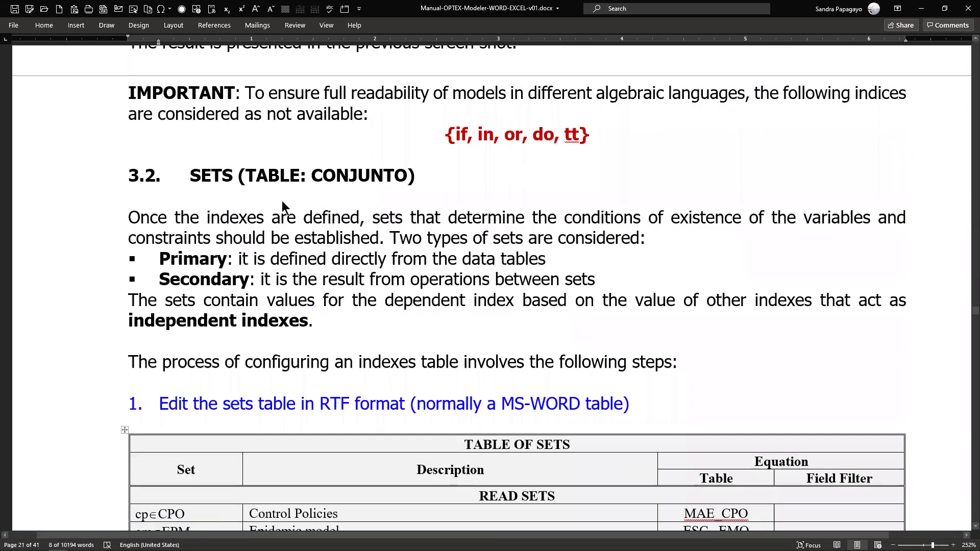
pyautogui.scroll(-6, 306, 324)
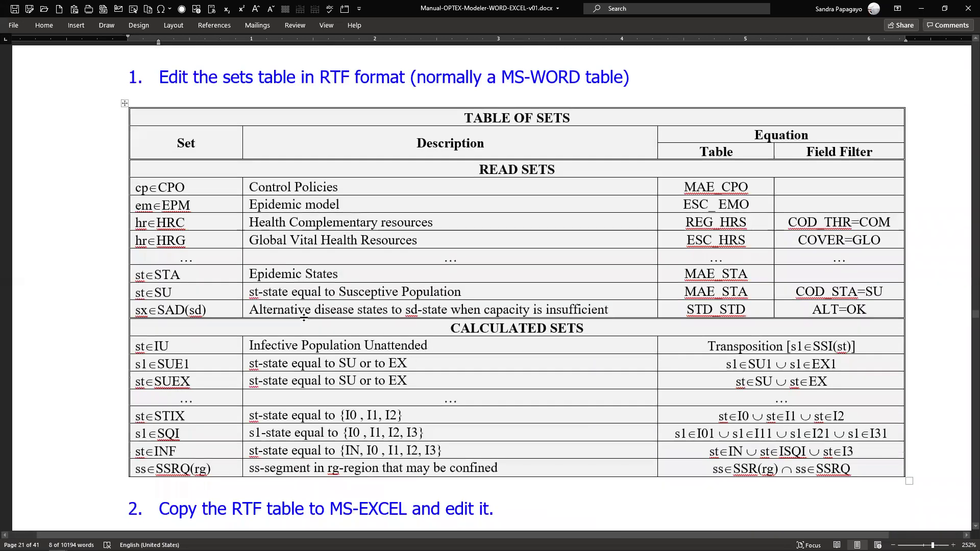
# Point out the cp∈CPO set, its index cp, its MAE_CPO table and the s1∈SQI union equation in the Table of Sets
pyautogui.doubleClick(173, 191)
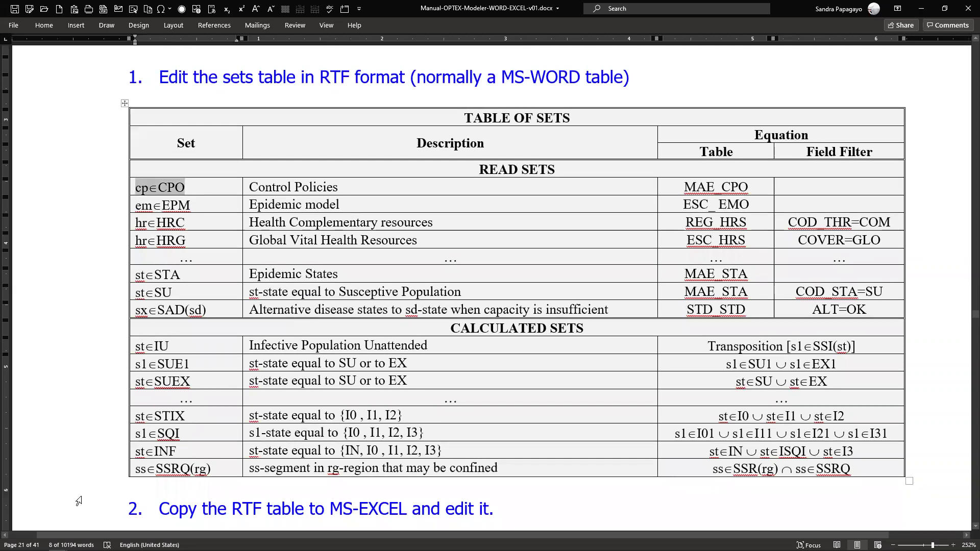
pyautogui.click(201, 194)
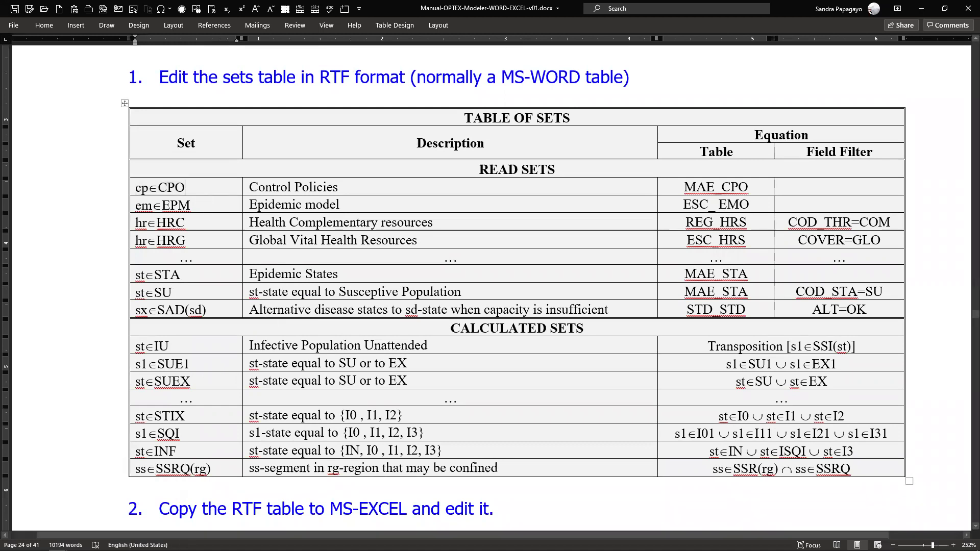
pyautogui.click(159, 189)
pyautogui.click(132, 188)
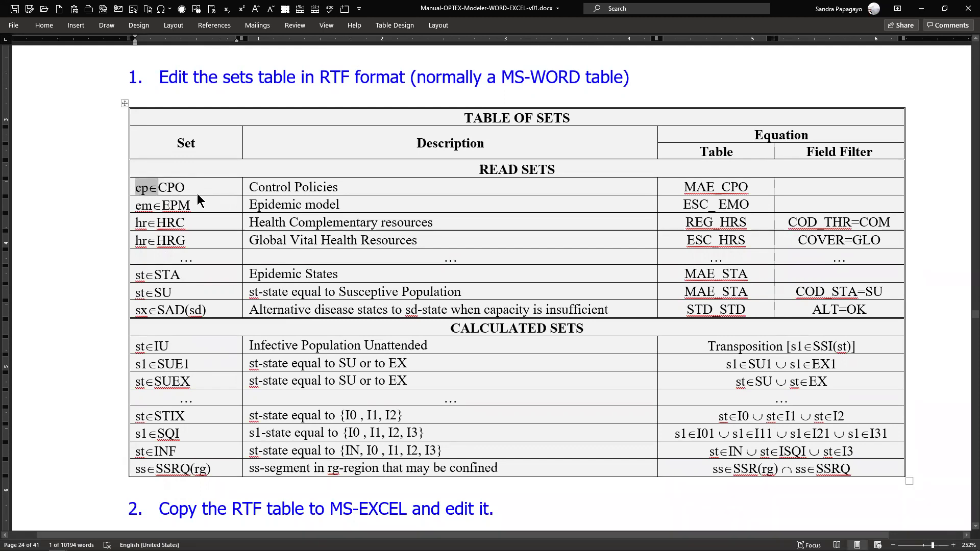
pyautogui.moveTo(188, 189); pyautogui.dragTo(124, 194)
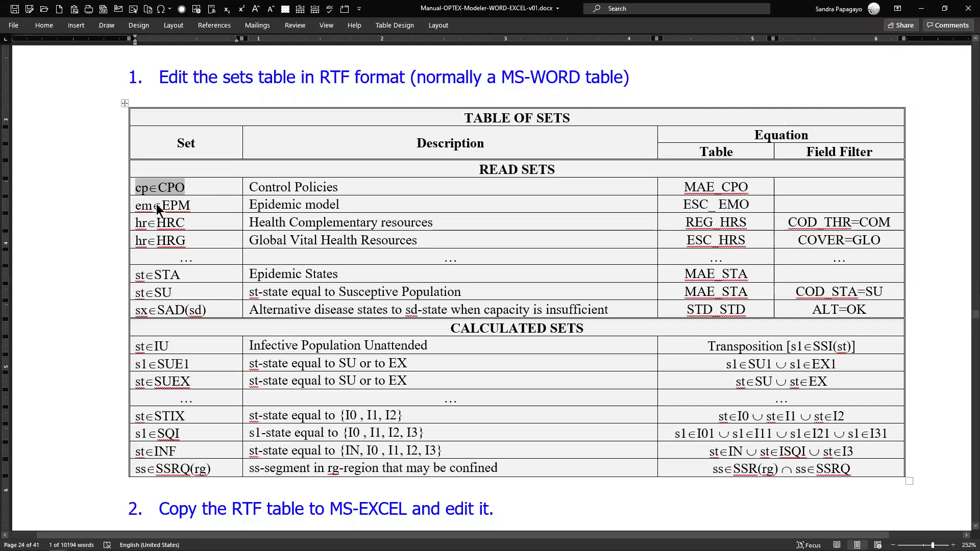
pyautogui.click(148, 188)
pyautogui.moveTo(162, 186); pyautogui.dragTo(135, 189)
pyautogui.click(156, 188)
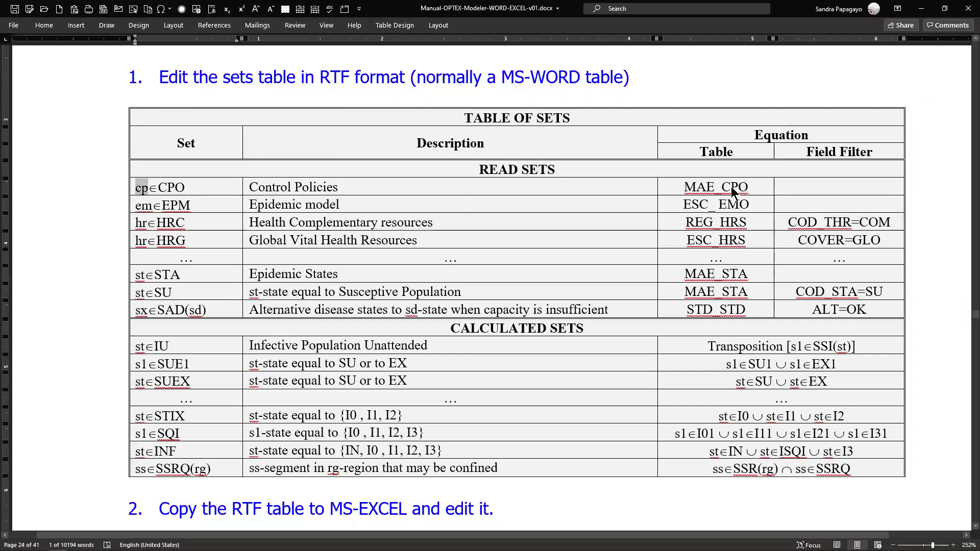
pyautogui.doubleClick(687, 188)
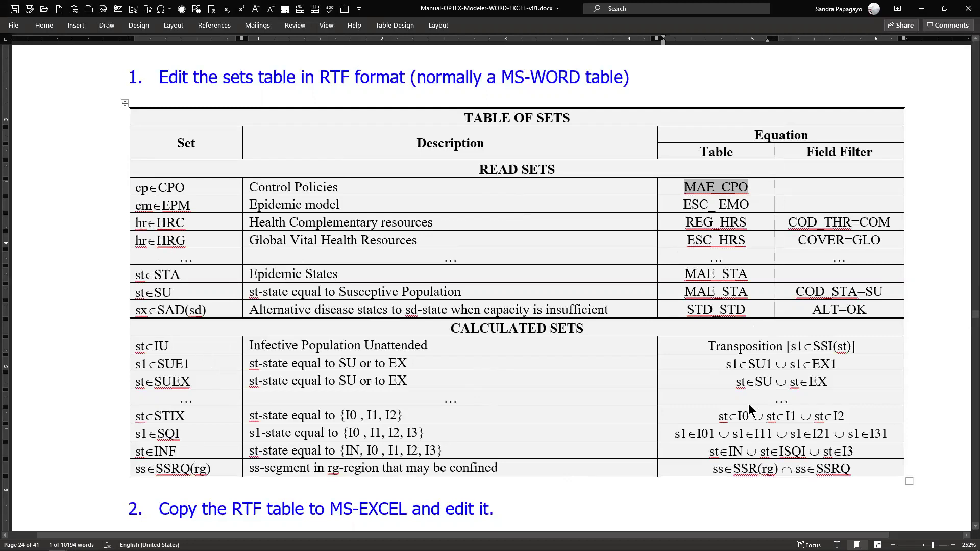
pyautogui.moveTo(679, 431); pyautogui.dragTo(868, 433)
# Read the set configuration fields and the types of set operations, from read sets to transposition and alias operations
pyautogui.scroll(-5, 428, 464)
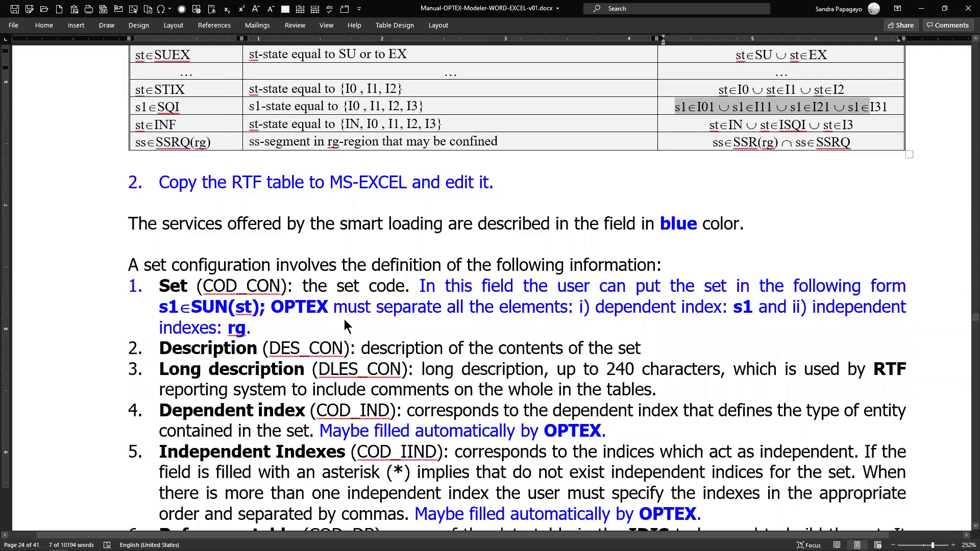
pyautogui.scroll(-4, 344, 320)
pyautogui.scroll(-9, 296, 405)
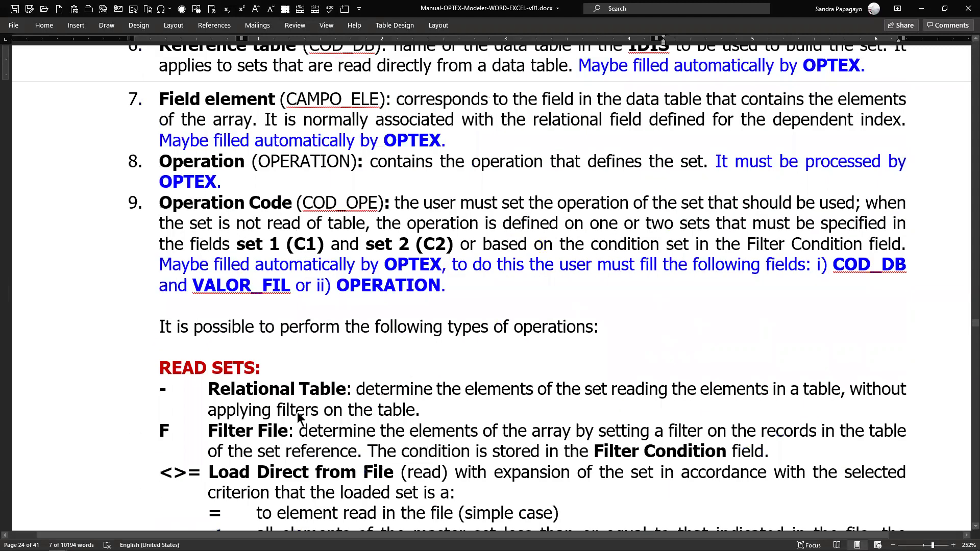
pyautogui.scroll(-10, 297, 412)
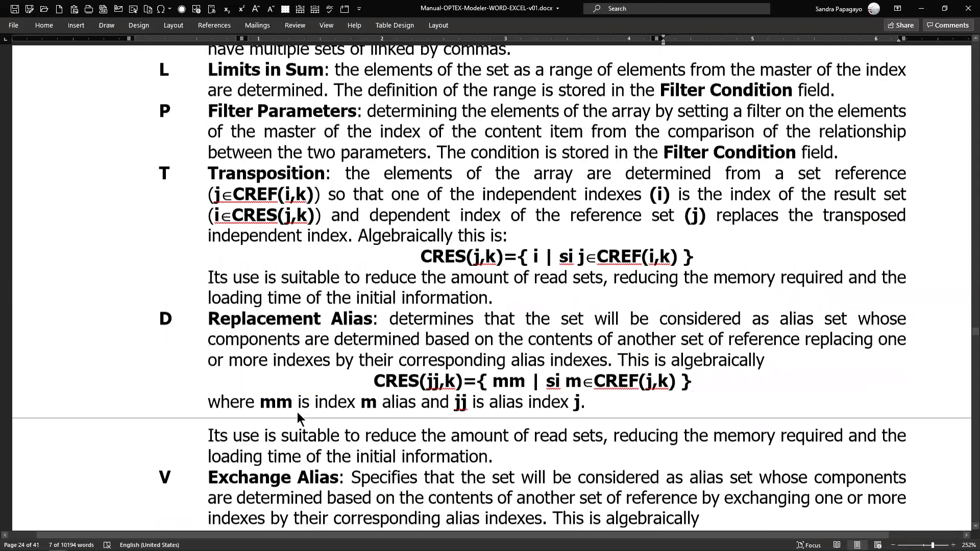
pyautogui.scroll(-10, 297, 411)
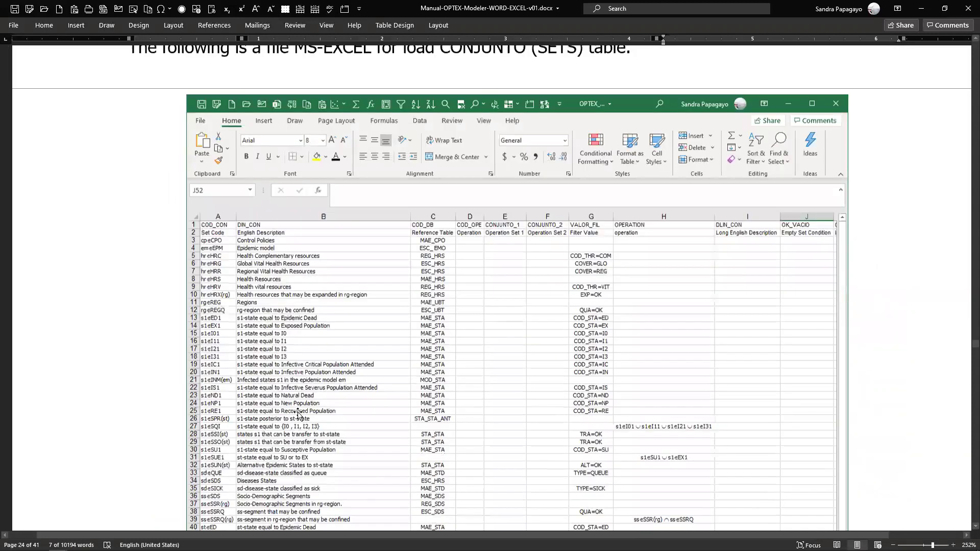
# Examine an enlarged view of the CONJUNTO worksheet picture, focusing on the filter values and set operations
pyautogui.scroll(-1, 298, 413)
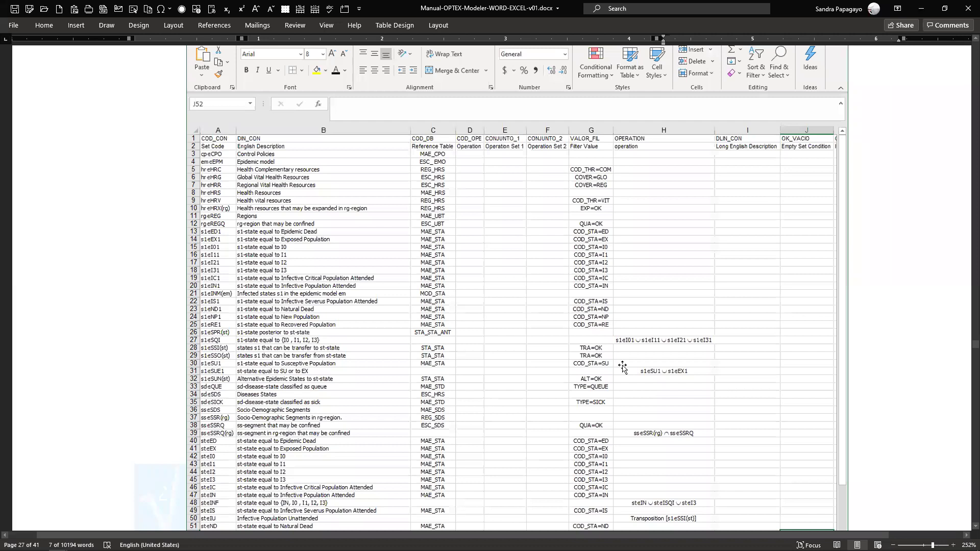
pyautogui.keyDown('ctrl'); pyautogui.scroll(4, 669, 350); pyautogui.keyUp('ctrl')
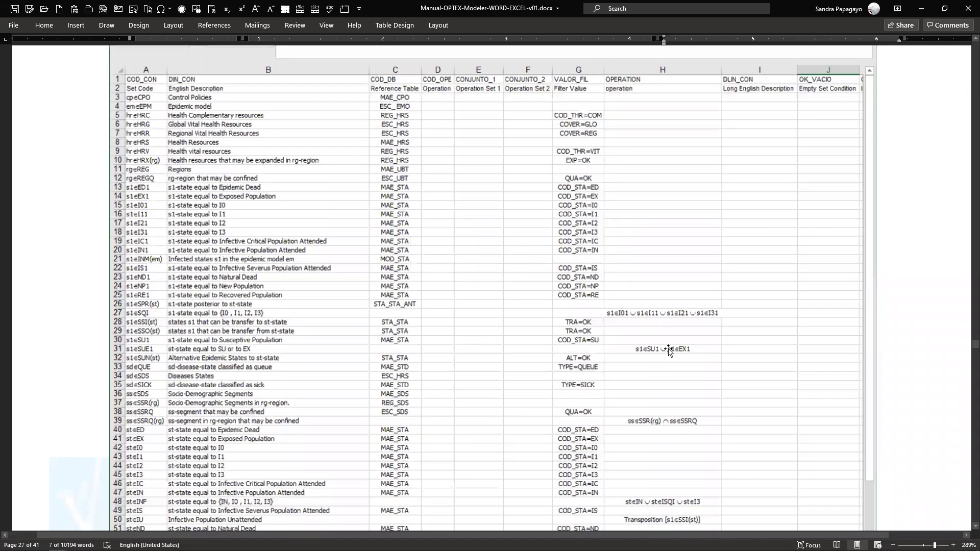
pyautogui.keyDown('ctrl'); pyautogui.scroll(3, 668, 350); pyautogui.keyUp('ctrl')
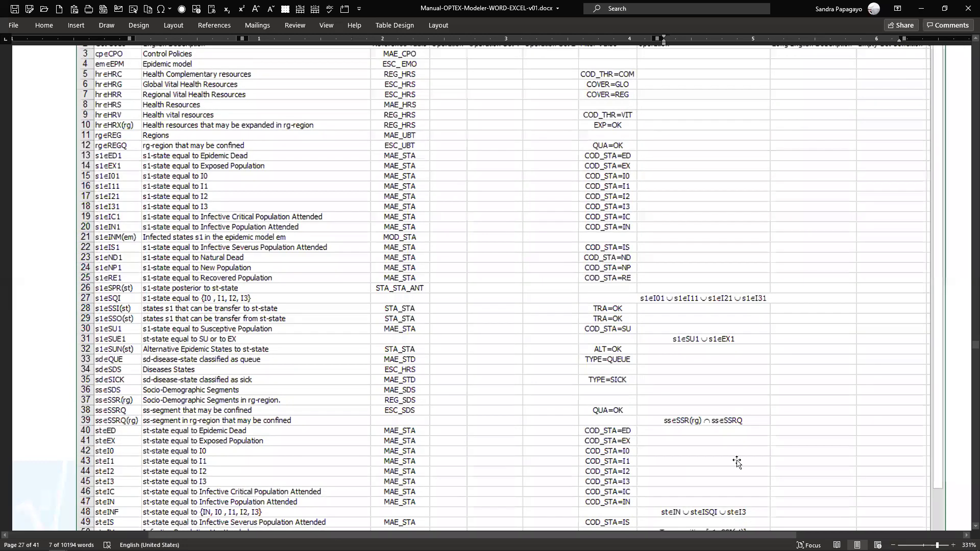
pyautogui.doubleClick(725, 445)
pyautogui.scroll(-5, 725, 445)
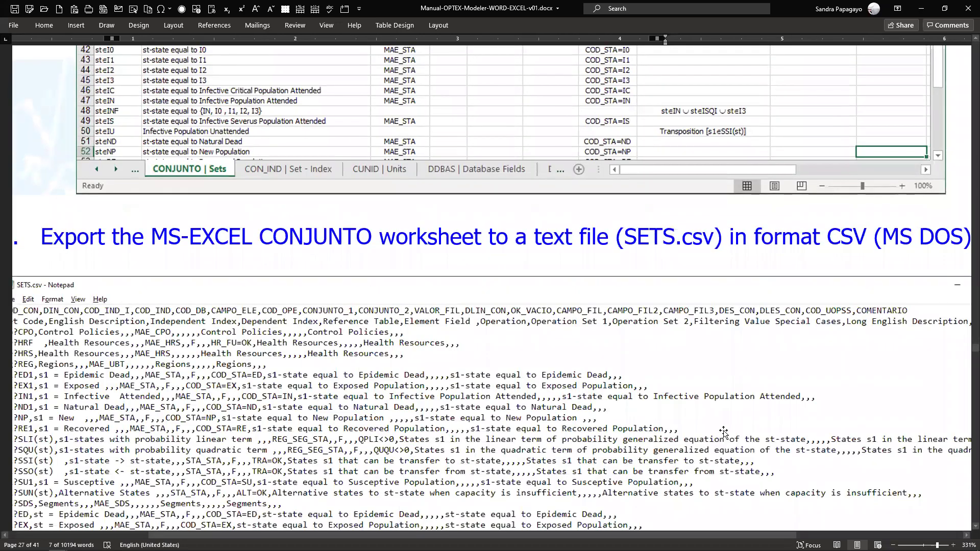
# Review the SETS.csv contents and the list of tables OPTEX generates on loading, highlighting CONJUNTO and COD_IND
pyautogui.scroll(-4, 708, 408)
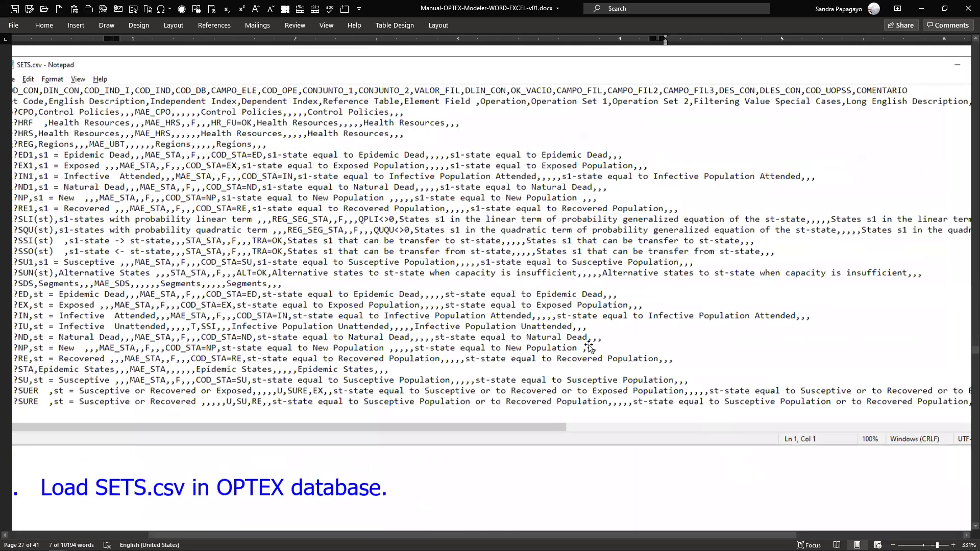
pyautogui.scroll(-4, 588, 345)
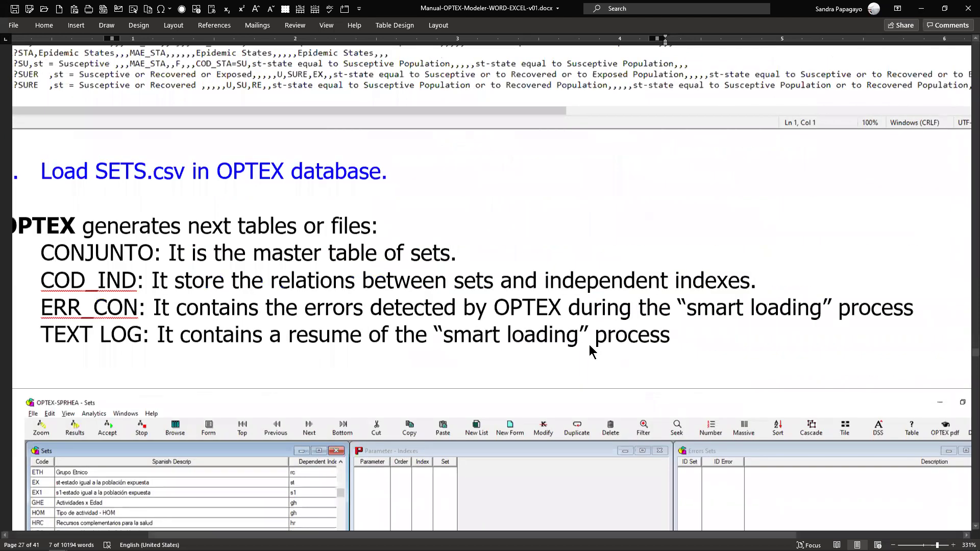
pyautogui.keyDown('ctrl'); pyautogui.scroll(-5, 591, 351); pyautogui.keyUp('ctrl')
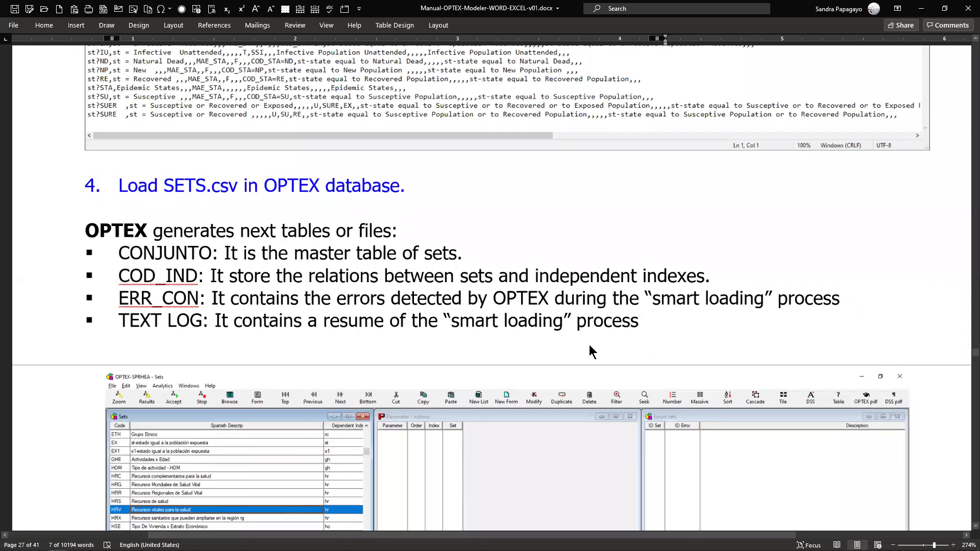
pyautogui.keyDown('ctrl'); pyautogui.scroll(1, 590, 351); pyautogui.keyUp('ctrl')
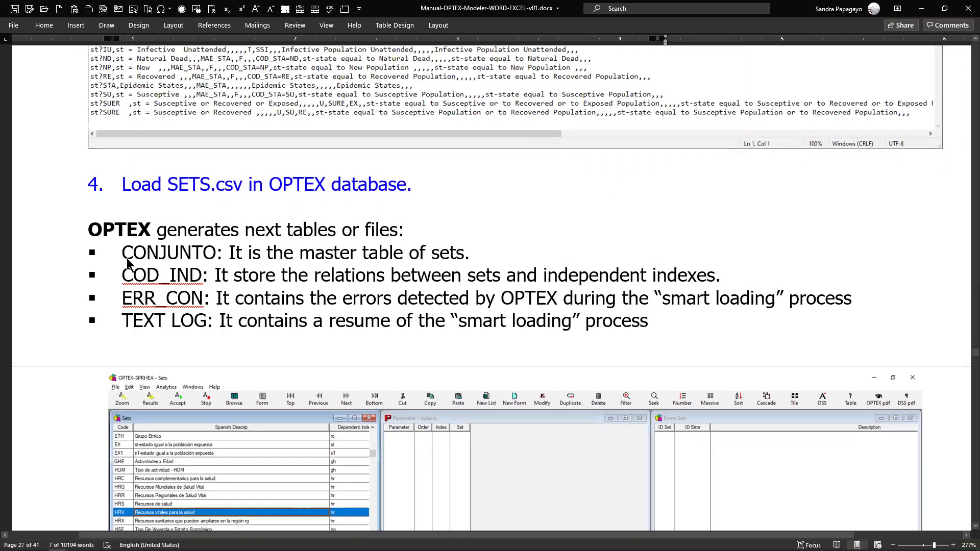
pyautogui.doubleClick(212, 261)
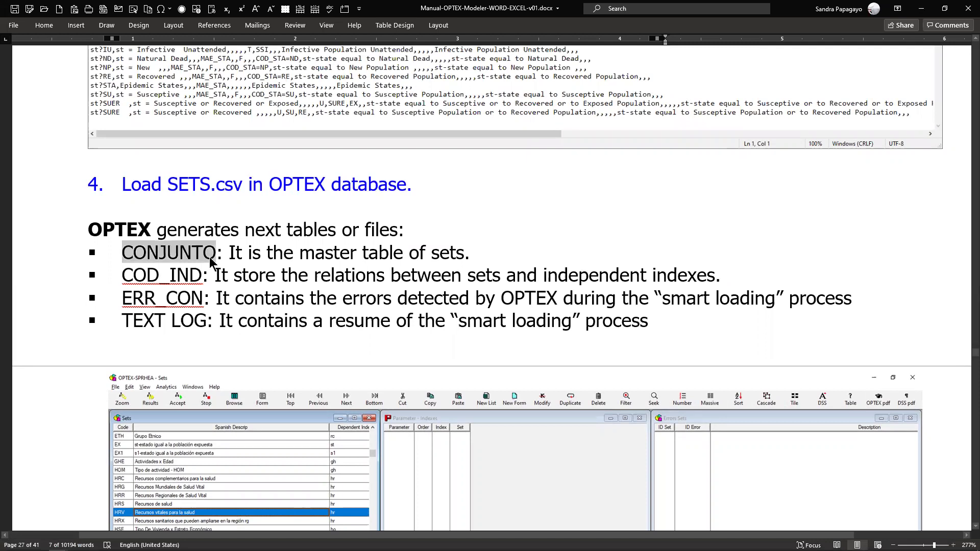
pyautogui.click(123, 279)
pyautogui.moveTo(123, 281); pyautogui.dragTo(201, 283)
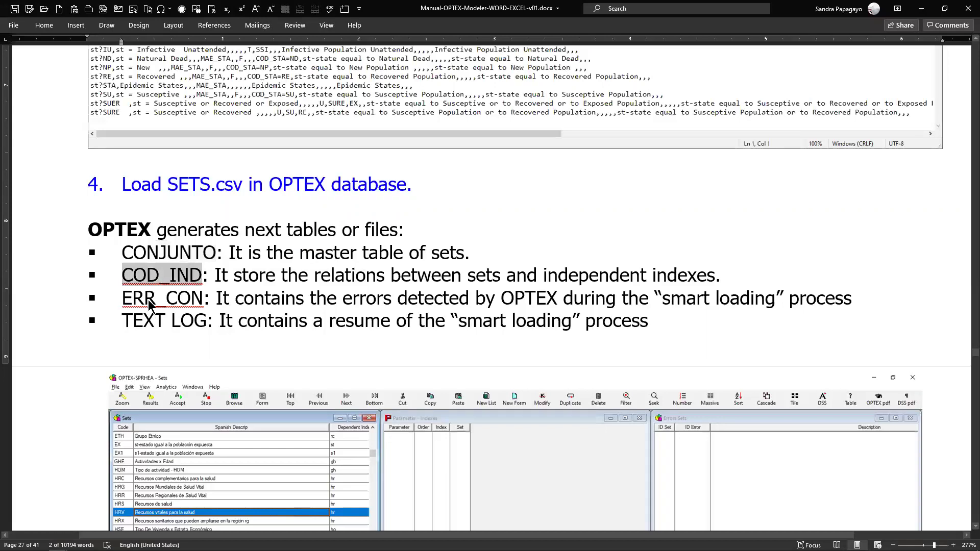
# Correct the table name COD_IND to CON_IND in the list of tables OPTEX generates
pyautogui.click(145, 280)
pyautogui.moveTo(146, 280); pyautogui.dragTo(155, 279)
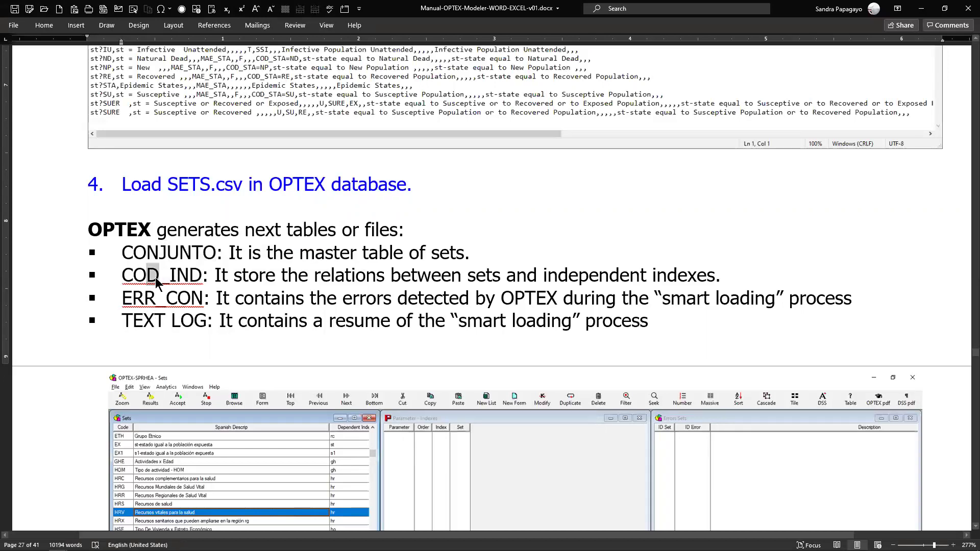
pyautogui.write('N')
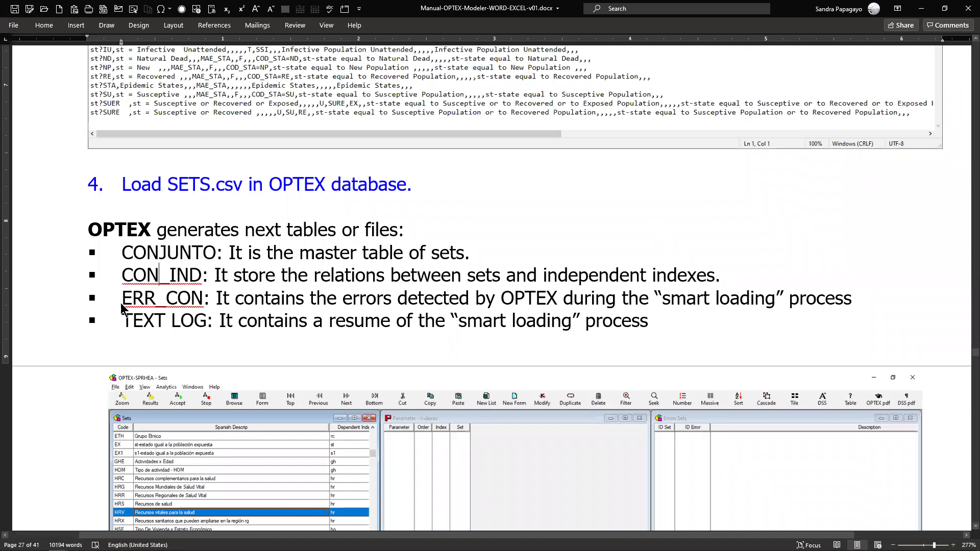
# Point out the ERR_CON and TEXT LOG entries and examine the picture of the Sets window with its linked tables
pyautogui.moveTo(146, 308); pyautogui.dragTo(189, 311)
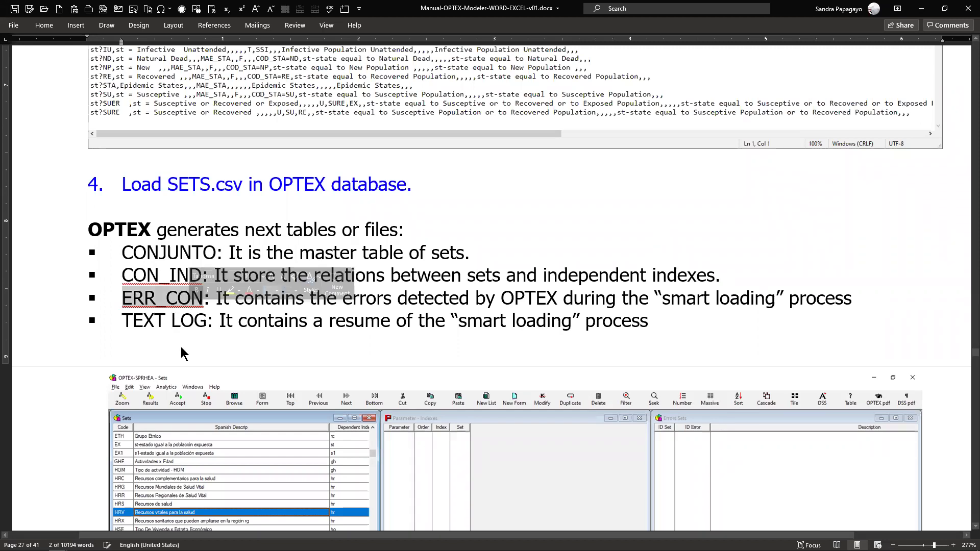
pyautogui.click(137, 327)
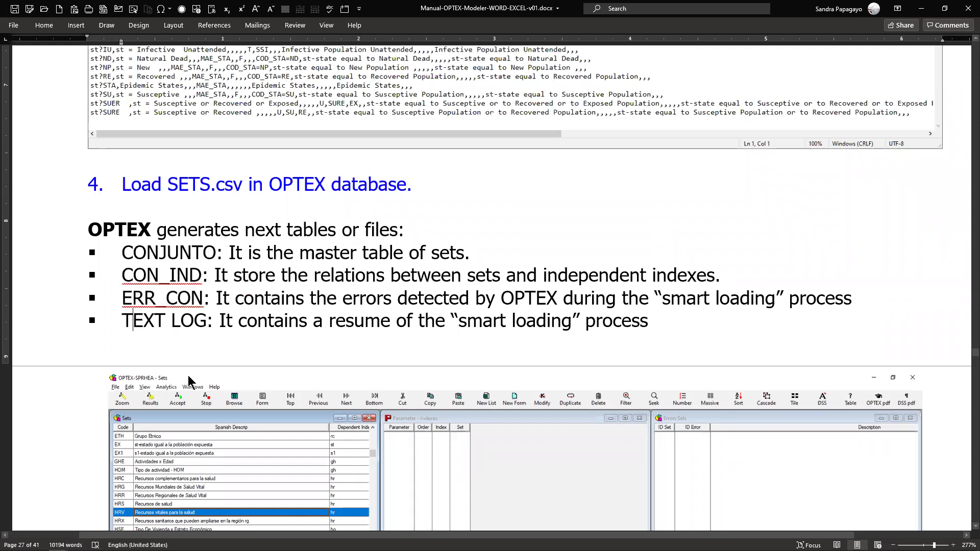
pyautogui.scroll(-5, 184, 369)
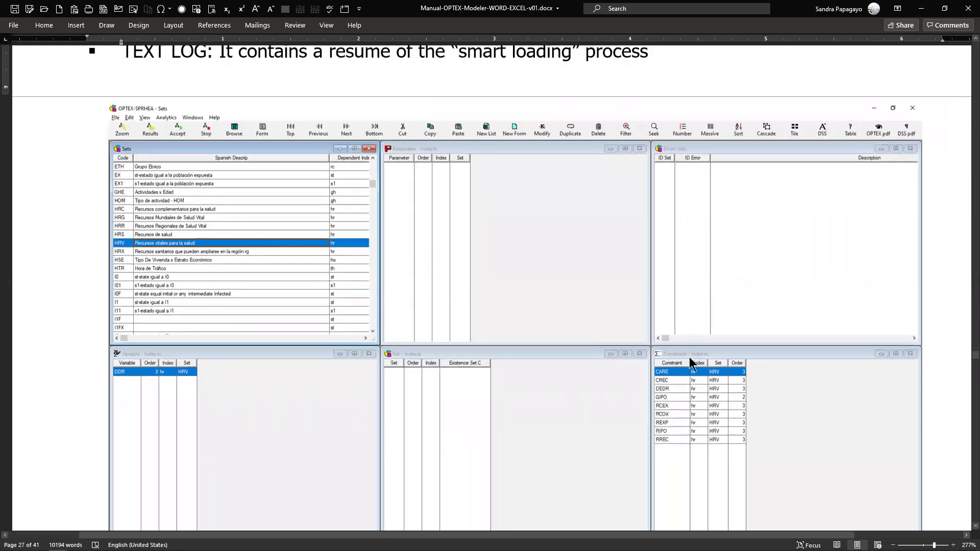
pyautogui.scroll(2, 174, 357)
pyautogui.scroll(-4, 175, 357)
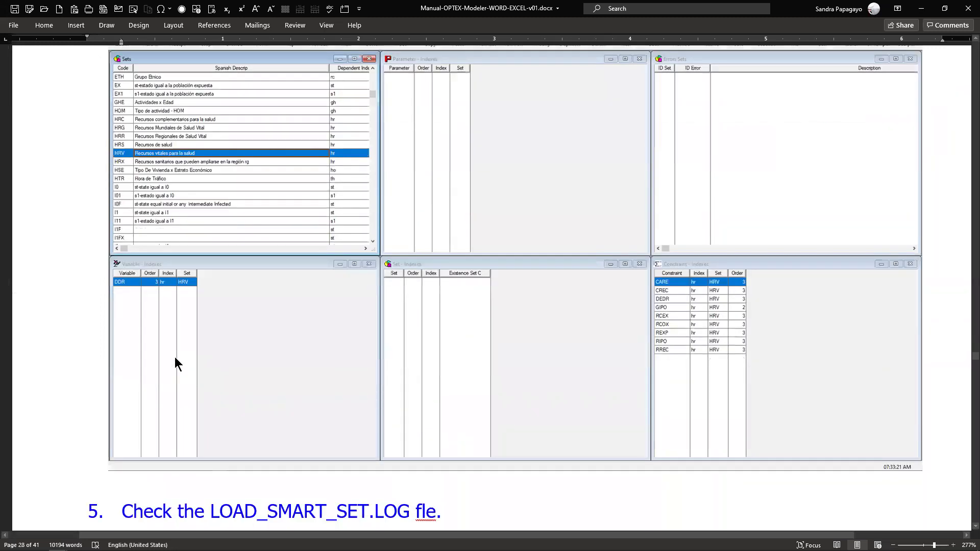
pyautogui.scroll(2, 175, 357)
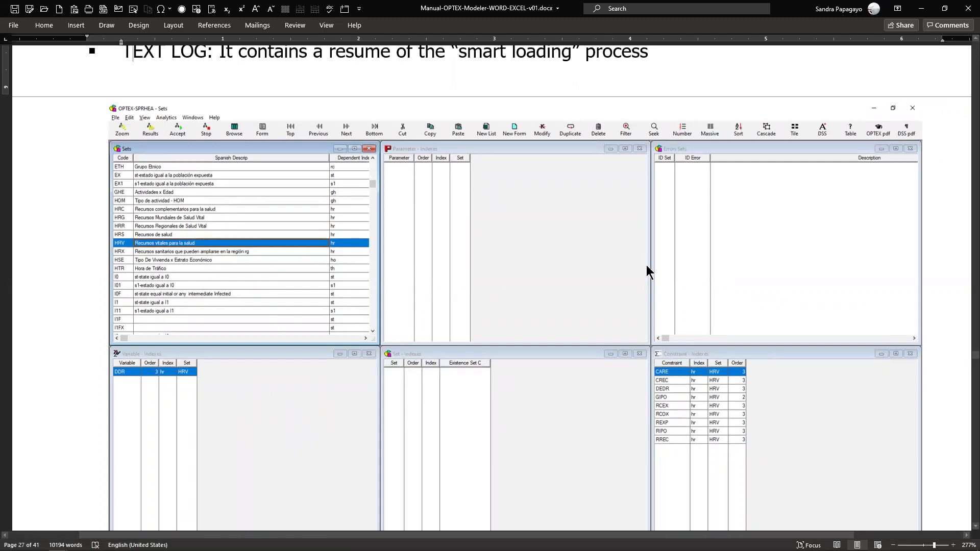
pyautogui.scroll(-2, 586, 284)
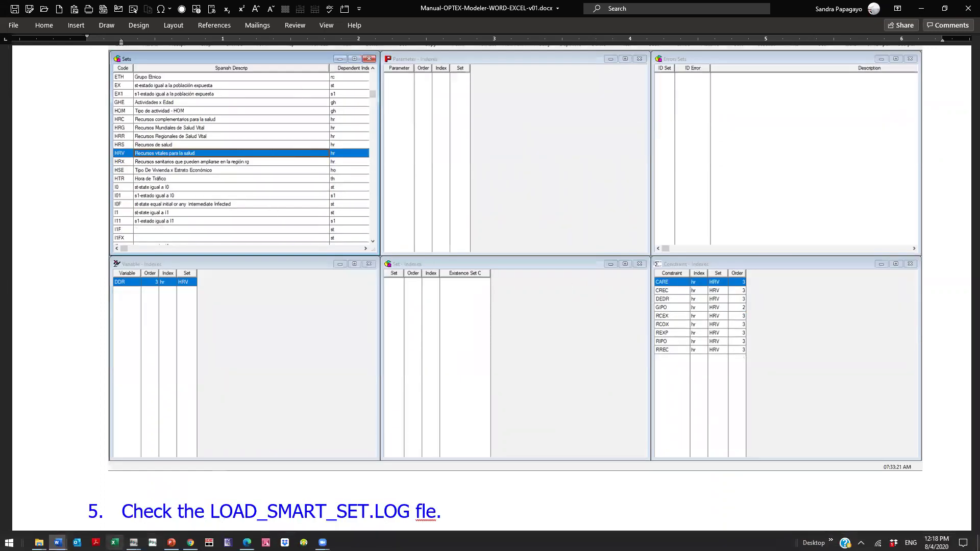
# Switch to the OPTEX-SPRHEA programmer menu and open the Sets table under Mathematical Definitions
pyautogui.moveTo(133, 542)
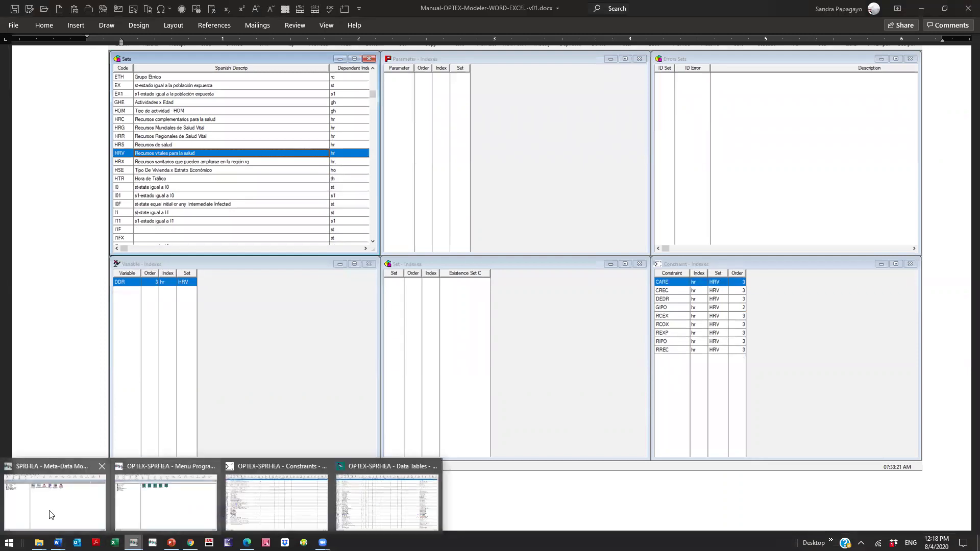
pyautogui.click(170, 510)
pyautogui.click(84, 106)
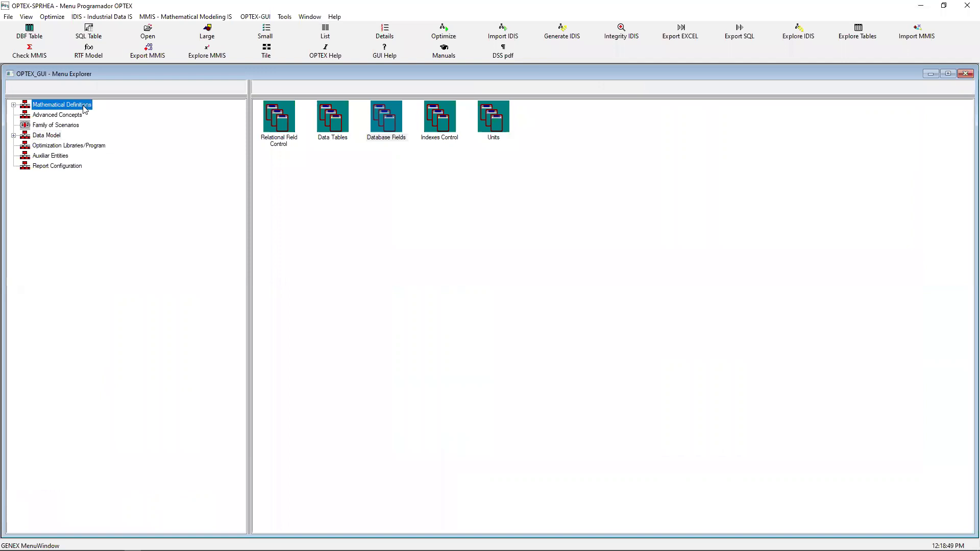
pyautogui.doubleClick(333, 120)
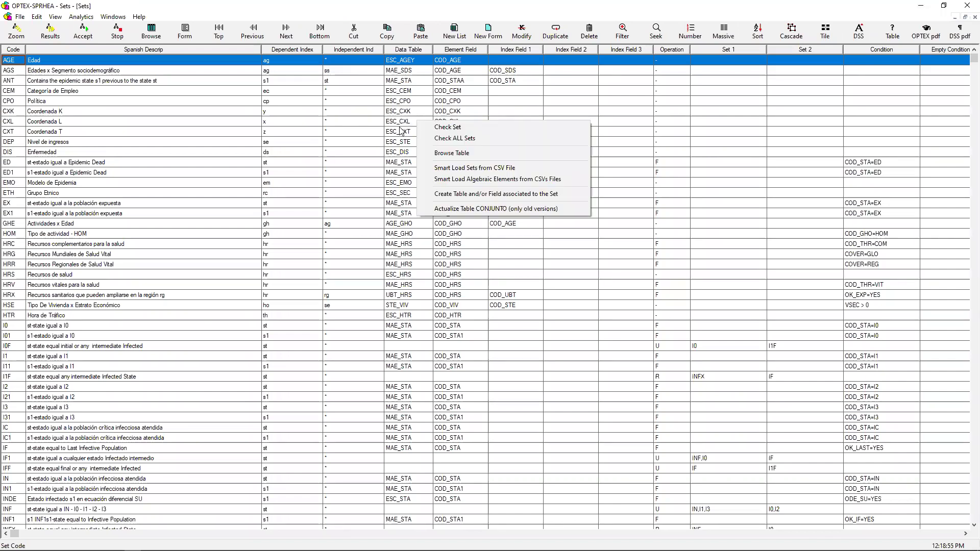
# Smart load the sets from CONJUNTOS-MS-DOS-BOGOTA-WORK-02.csv and dismiss the error messages
pyautogui.click(486, 171)
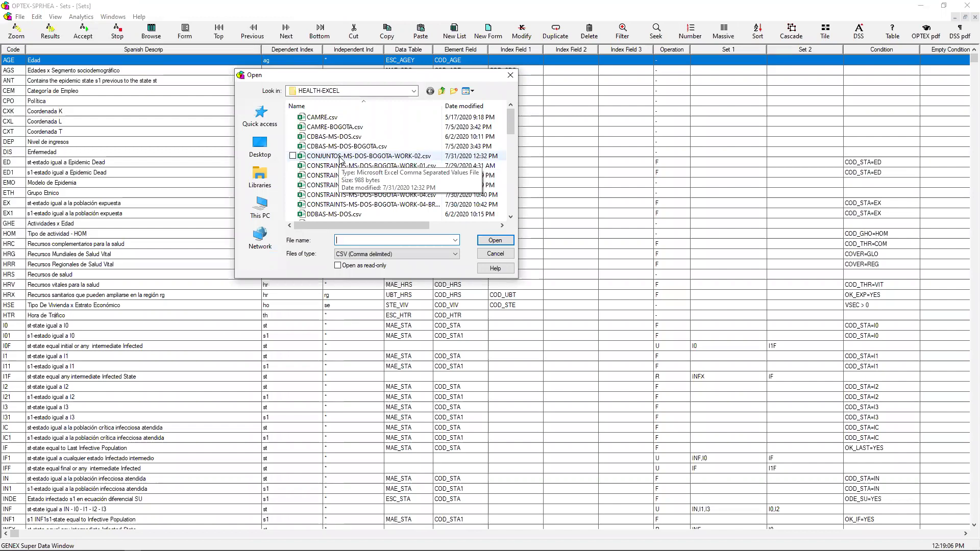
pyautogui.click(340, 156)
pyautogui.doubleClick(340, 157)
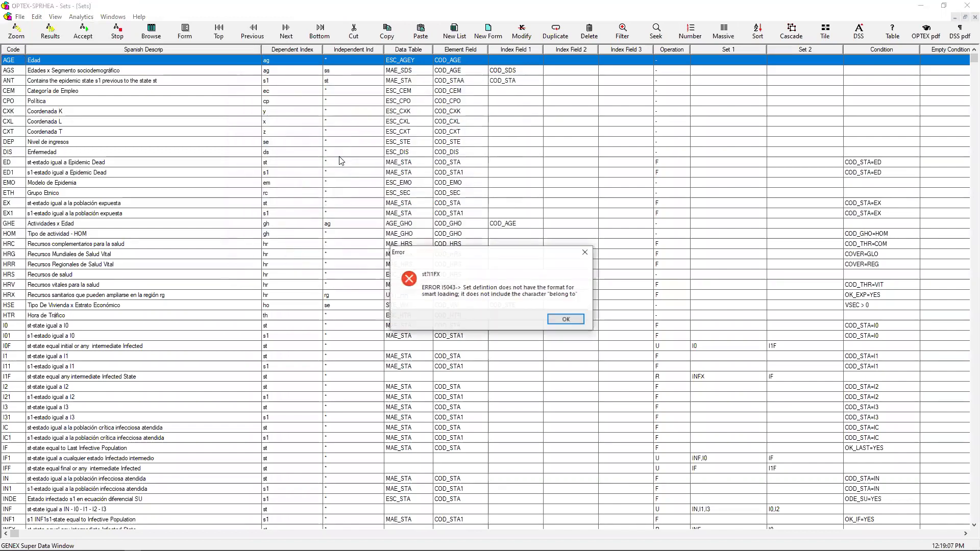
pyautogui.click(570, 321)
pyautogui.click(570, 321)
pyautogui.click(565, 319)
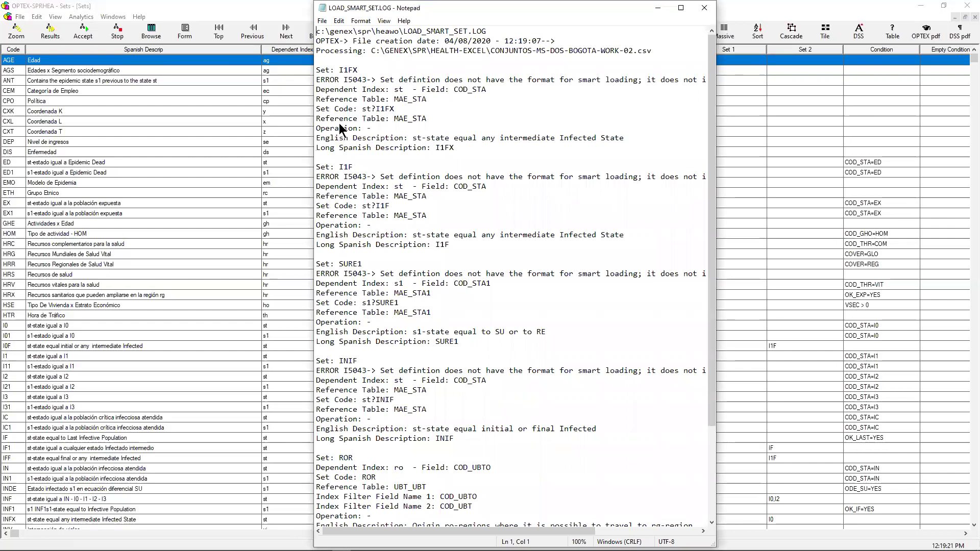
# Review the set definition errors and the loaded sets in LOAD_SMART_SET.LOG, then close the log
pyautogui.moveTo(440, 275); pyautogui.dragTo(305, 274)
pyautogui.click(619, 276)
pyautogui.scroll(-1, 427, 458)
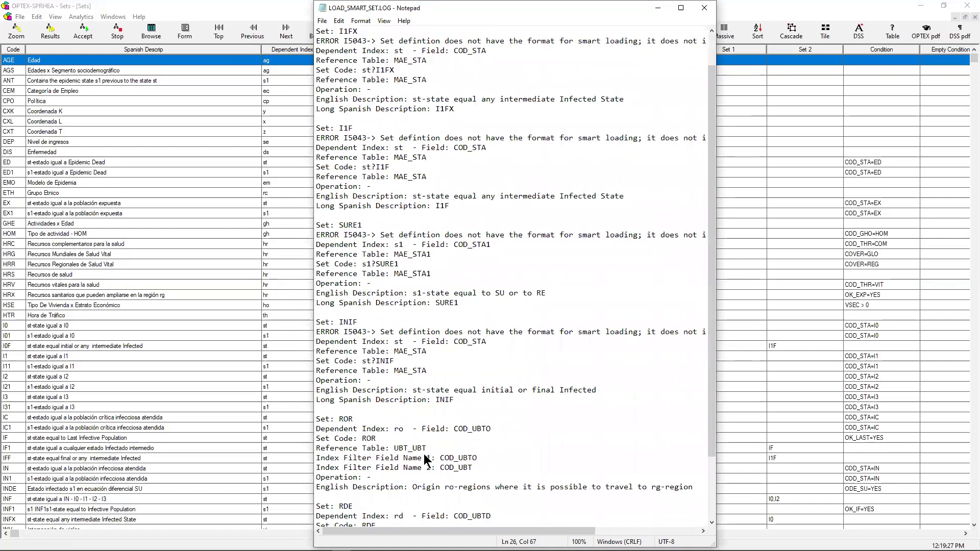
pyautogui.scroll(-2, 389, 273)
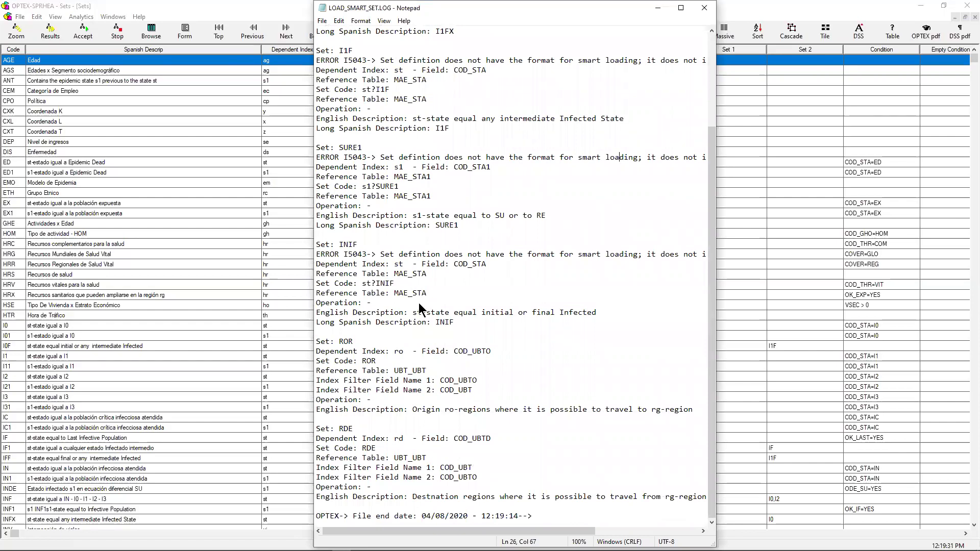
pyautogui.scroll(3, 422, 449)
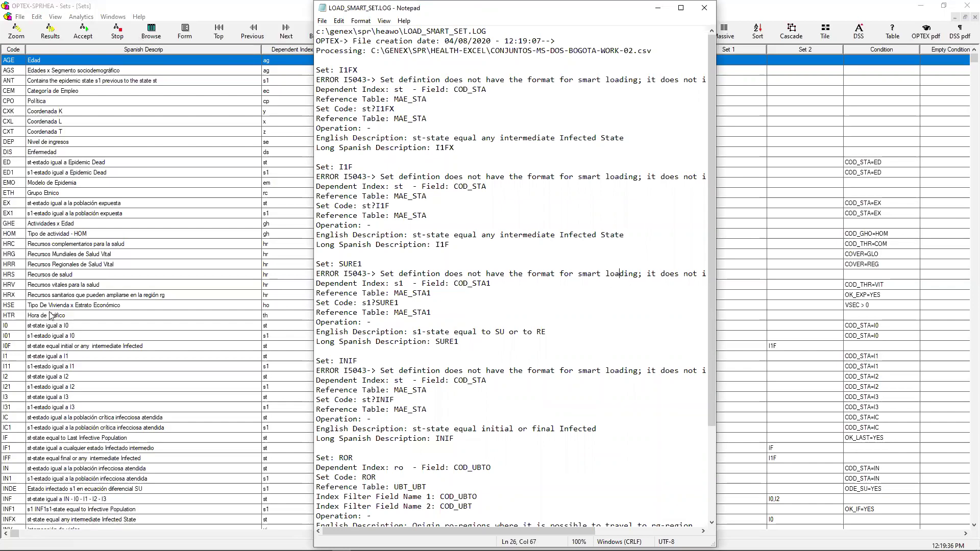
pyautogui.scroll(-4, 433, 269)
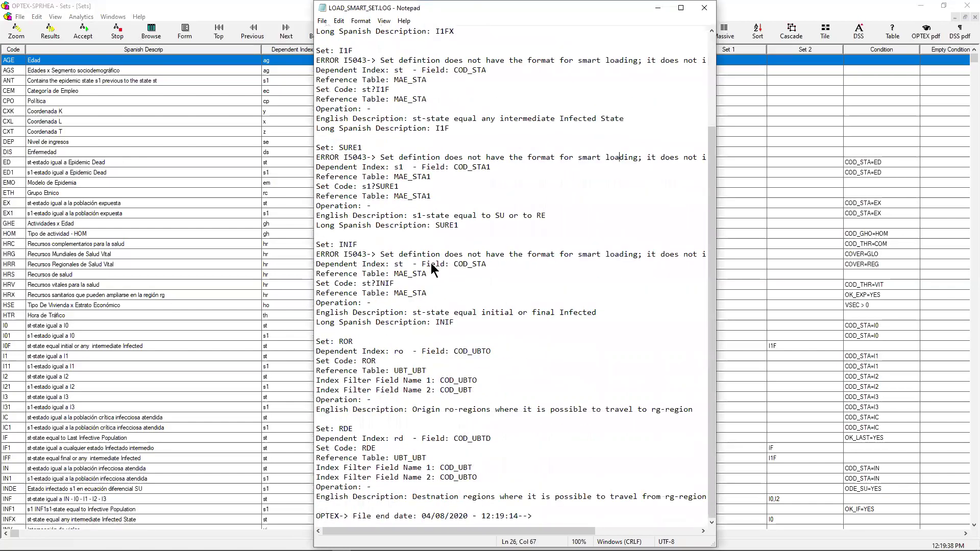
pyautogui.scroll(4, 538, 97)
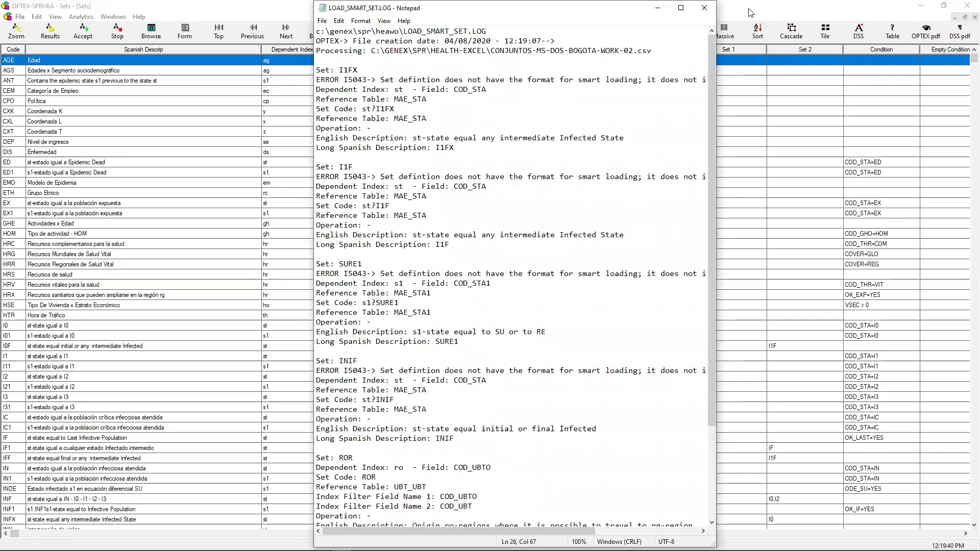
pyautogui.click(708, 8)
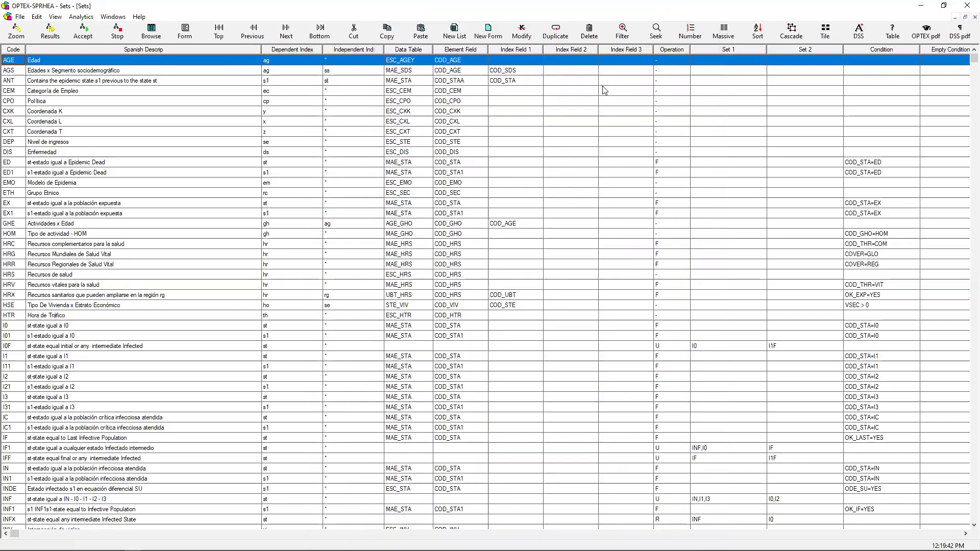
# Check all sets and highlight the error reported for set I0F in the check log
pyautogui.rightClick(523, 109)
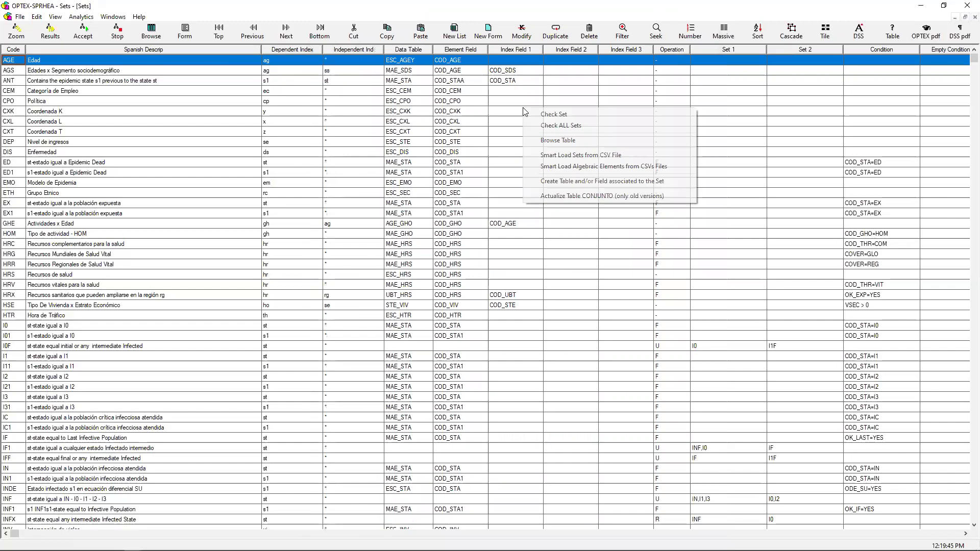
pyautogui.click(560, 126)
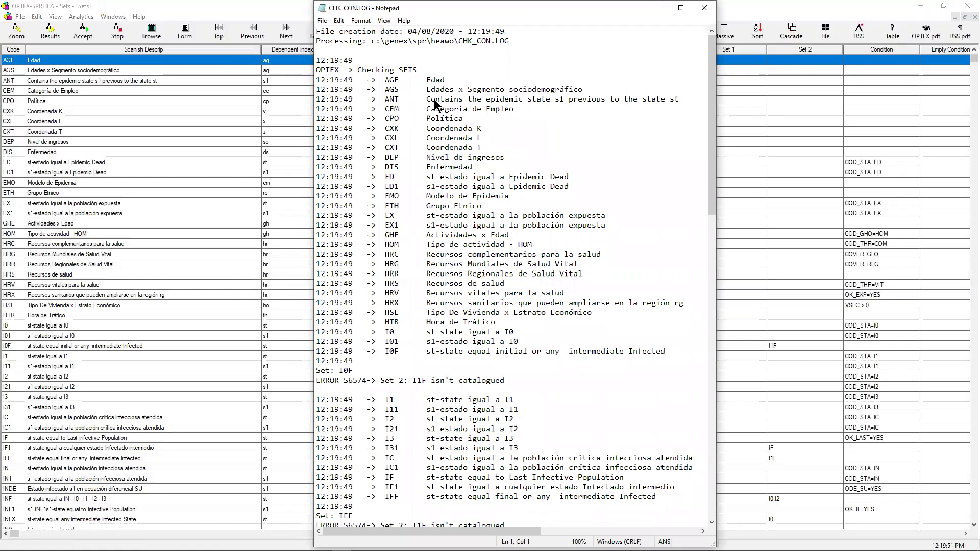
pyautogui.scroll(-12, 434, 104)
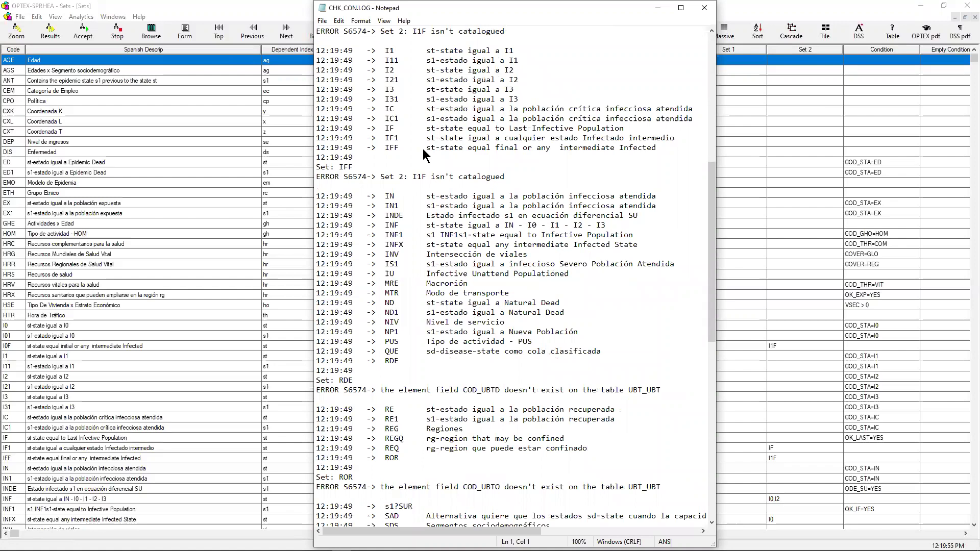
pyautogui.scroll(3, 426, 123)
pyautogui.moveTo(530, 111); pyautogui.dragTo(310, 107)
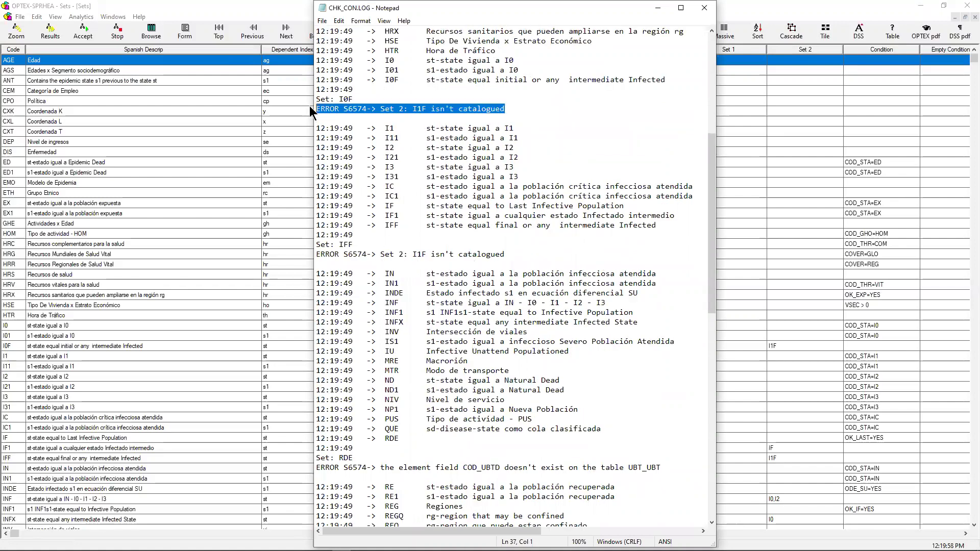
pyautogui.click(407, 109)
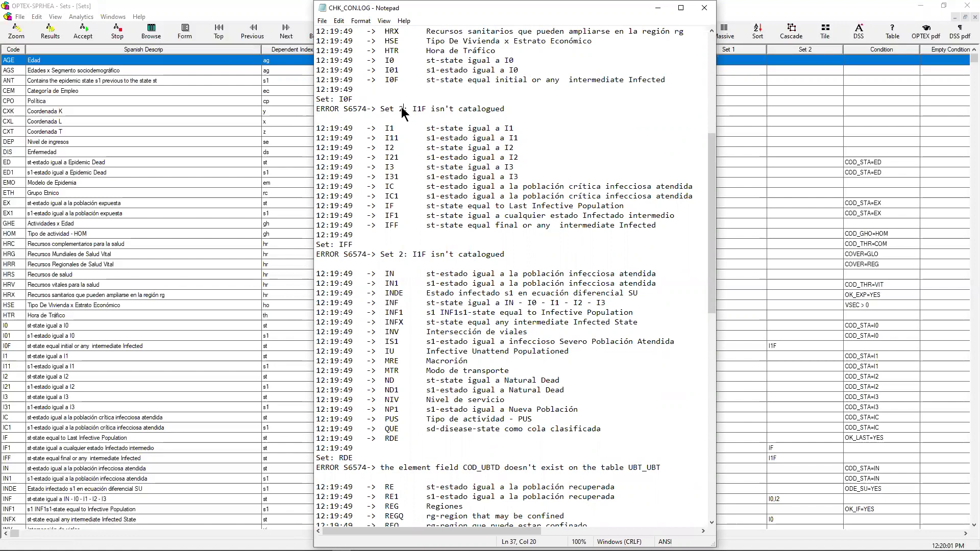
pyautogui.moveTo(354, 99); pyautogui.dragTo(315, 101)
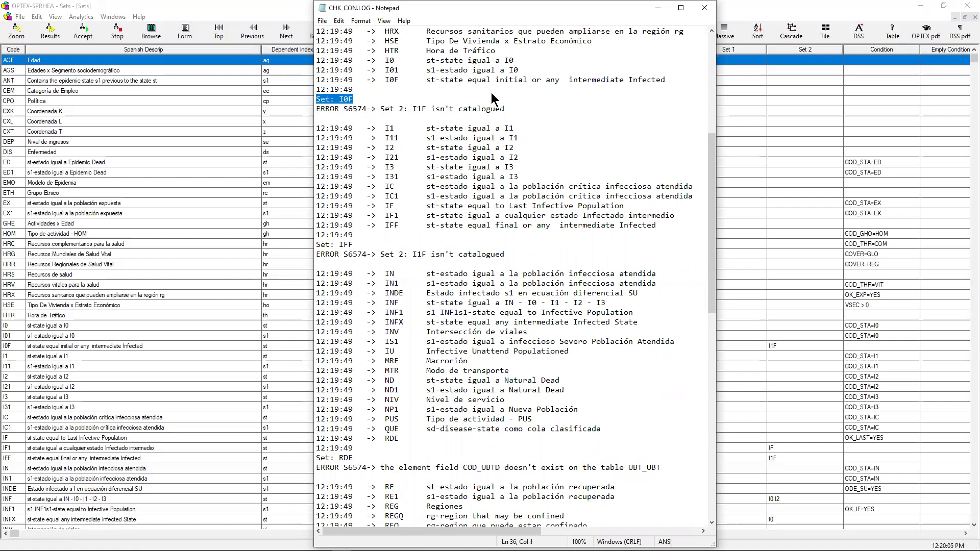
pyautogui.moveTo(514, 110); pyautogui.dragTo(343, 109)
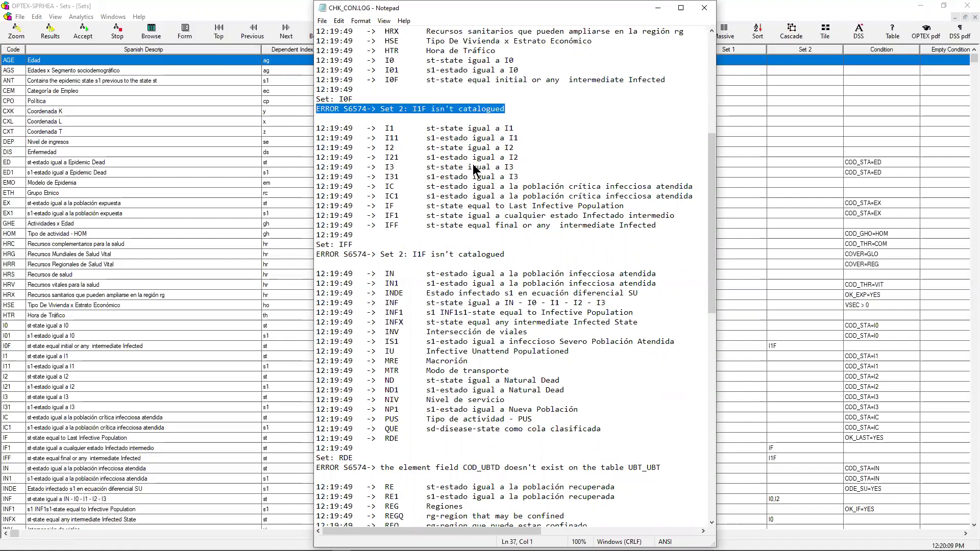
# Read through the remaining set errors in CHK_CON.LOG and close the log
pyautogui.scroll(-18, 473, 164)
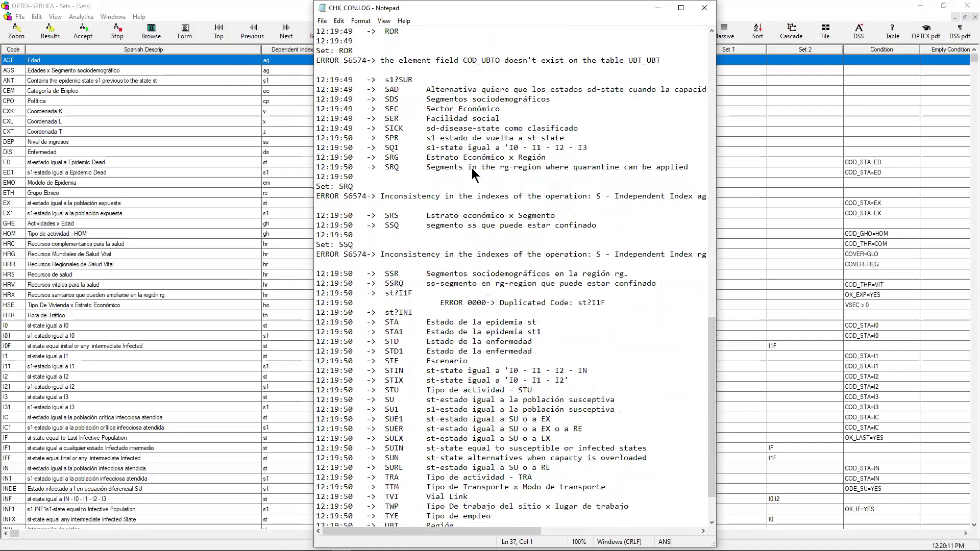
pyautogui.scroll(-2, 471, 167)
pyautogui.scroll(8, 438, 330)
pyautogui.scroll(-8, 437, 331)
pyautogui.scroll(20, 438, 331)
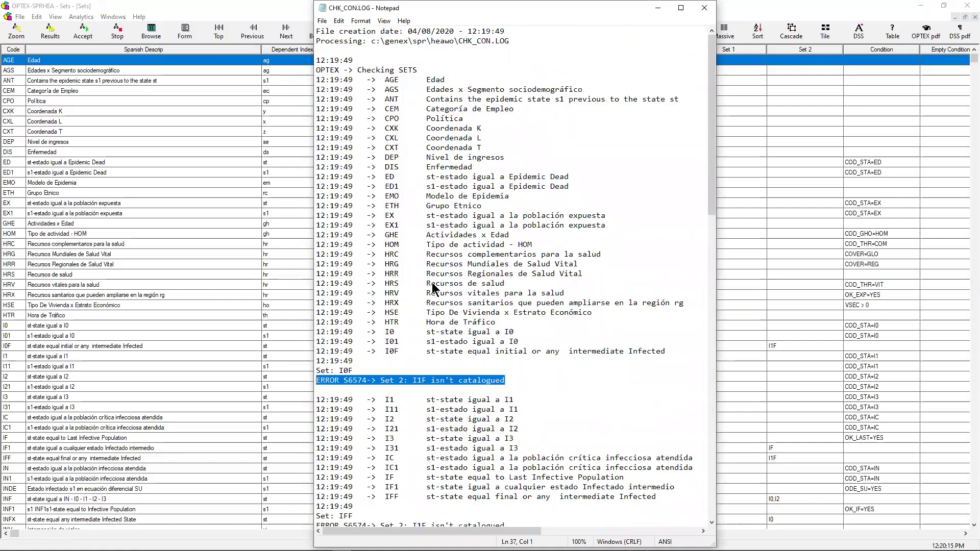
pyautogui.scroll(-5, 432, 275)
pyautogui.scroll(-1, 602, 127)
pyautogui.scroll(1, 638, 100)
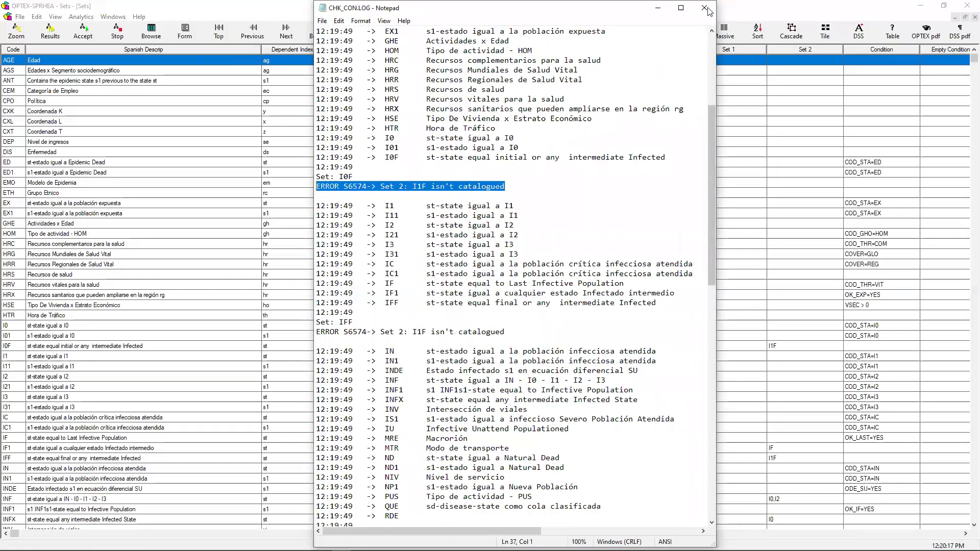
pyautogui.click(706, 9)
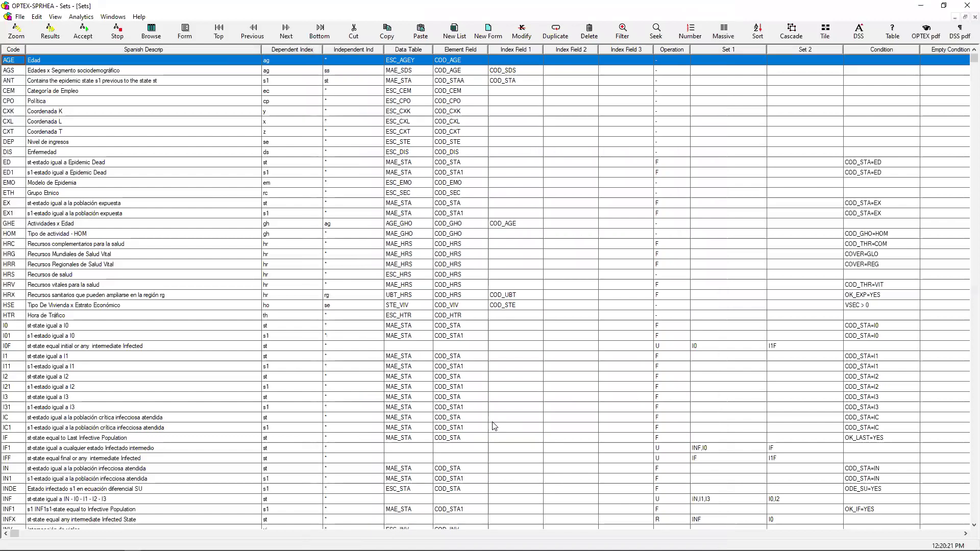
# Open the sets' linked tables Constraint - Indexes, Database Fields, Errors Sets, Set - Indexes and Variable - Indexes
pyautogui.click(16, 31)
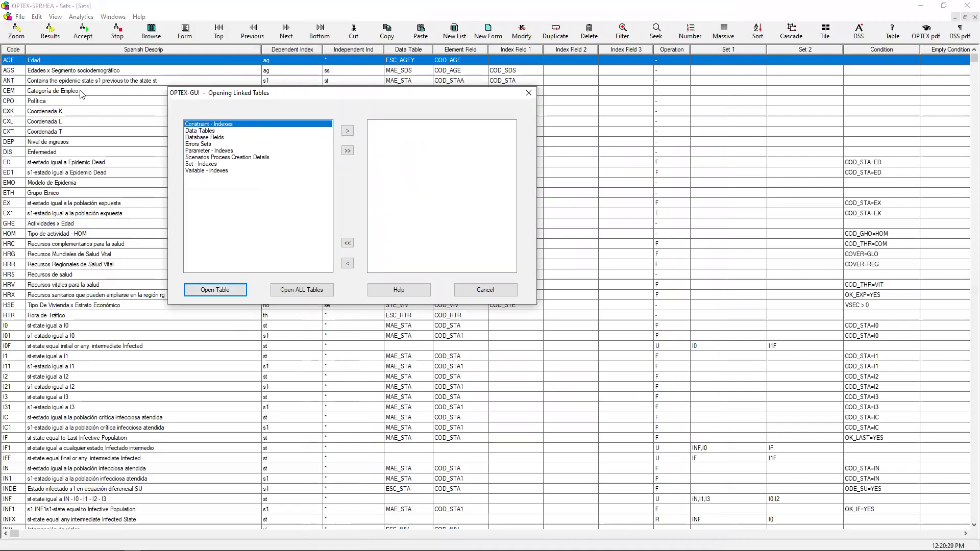
pyautogui.click(346, 133)
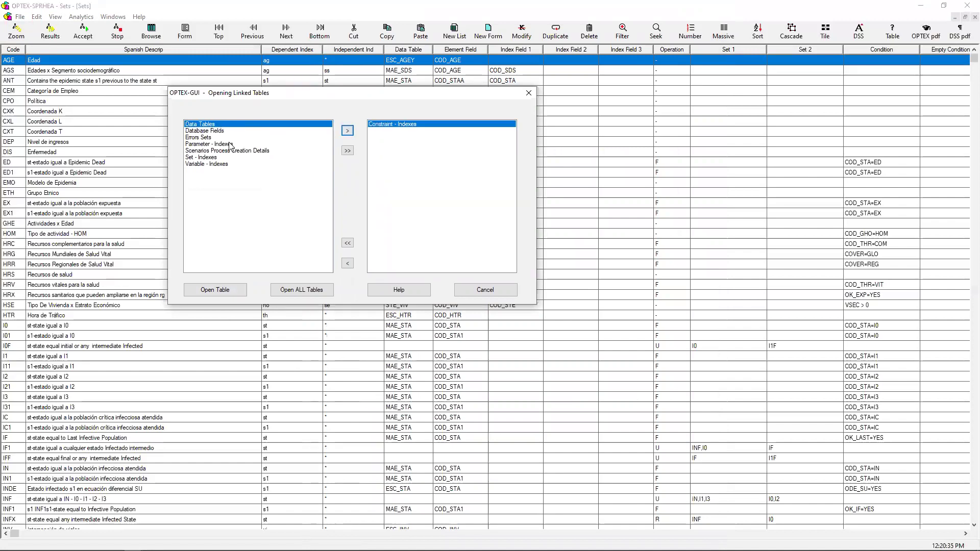
pyautogui.click(198, 139)
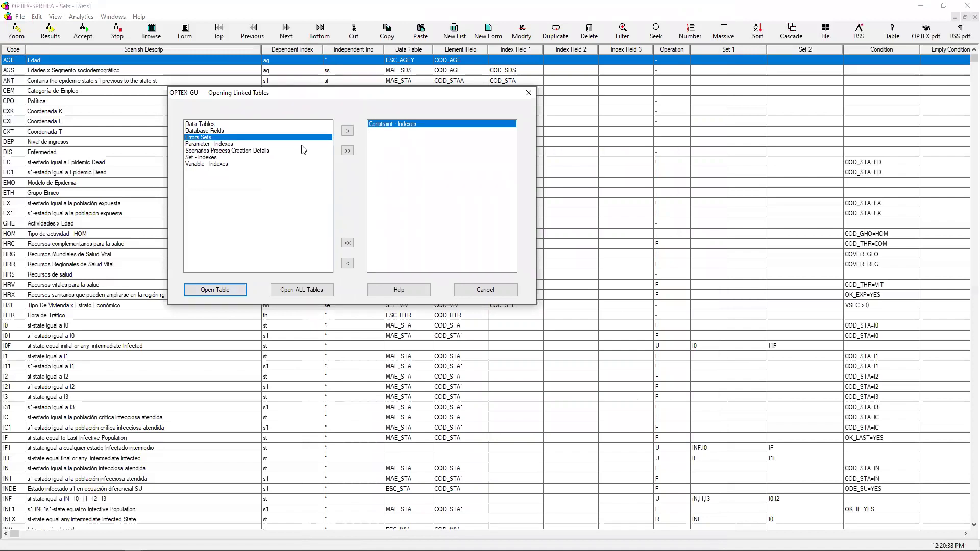
pyautogui.click(346, 132)
pyautogui.click(219, 131)
pyautogui.click(347, 131)
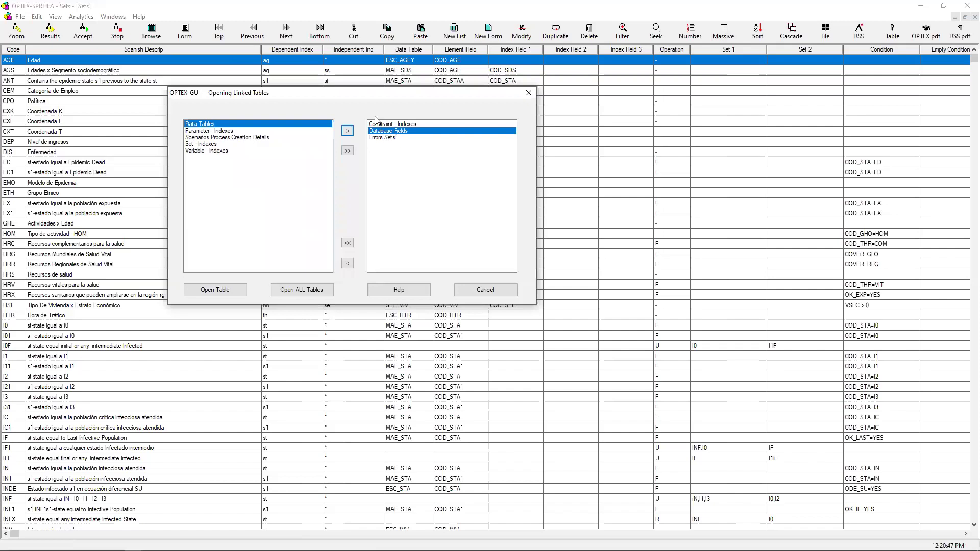
pyautogui.click(212, 145)
pyautogui.click(347, 131)
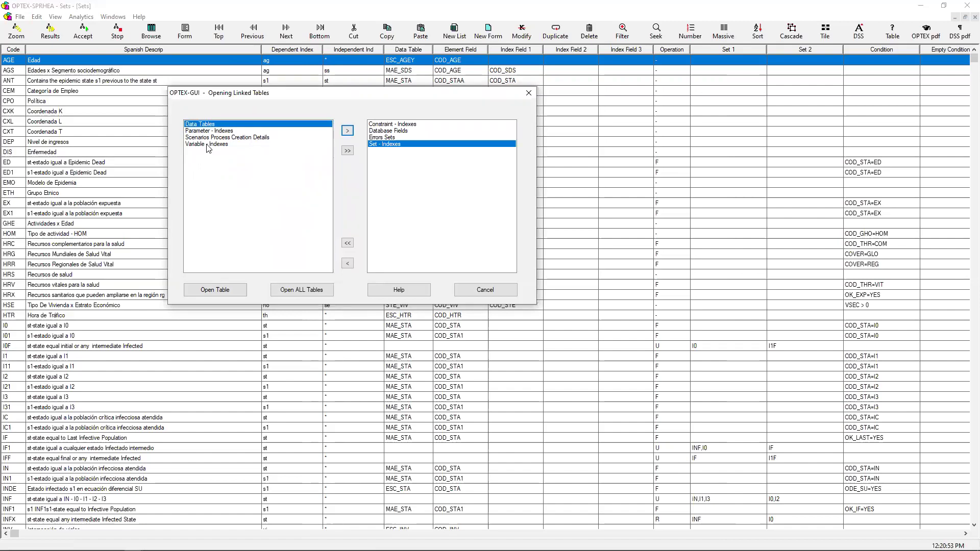
pyautogui.click(207, 146)
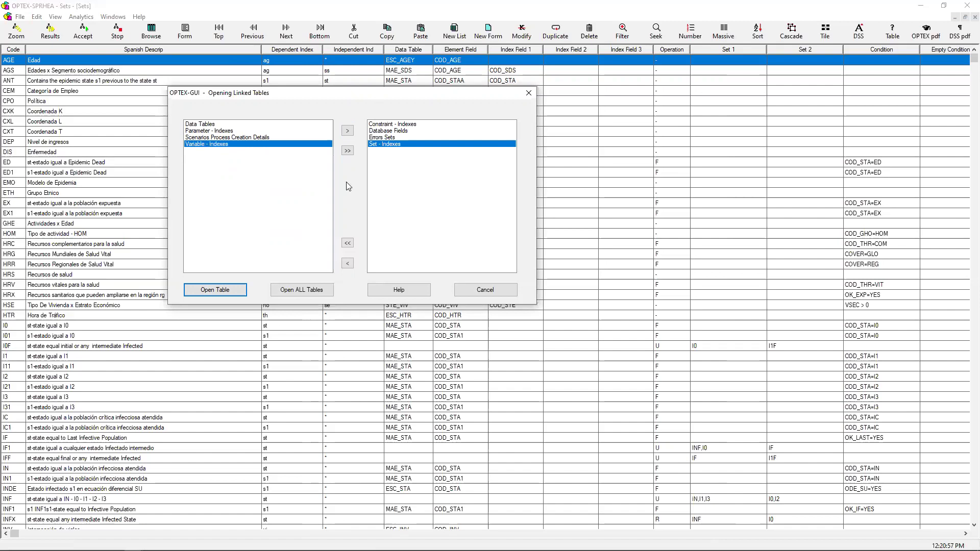
pyautogui.click(346, 132)
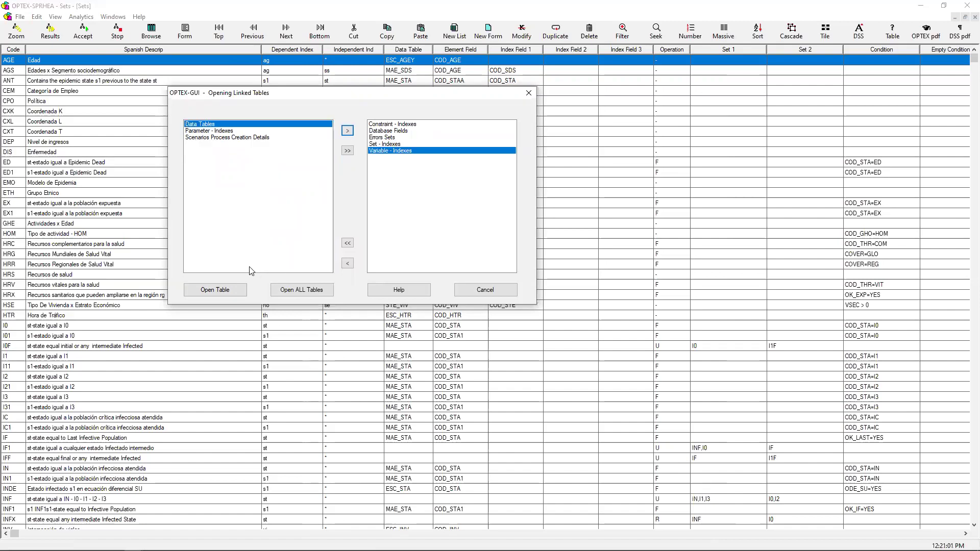
pyautogui.click(216, 131)
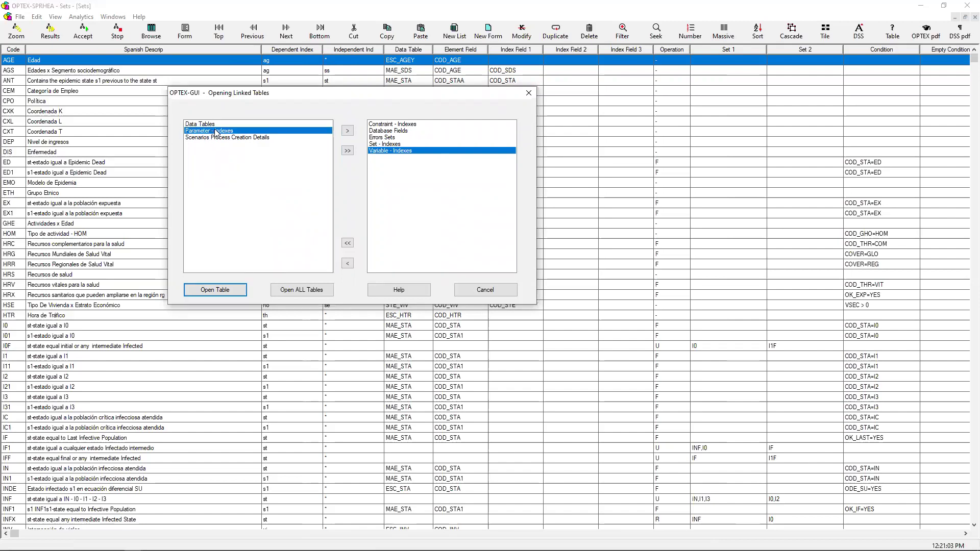
pyautogui.click(219, 291)
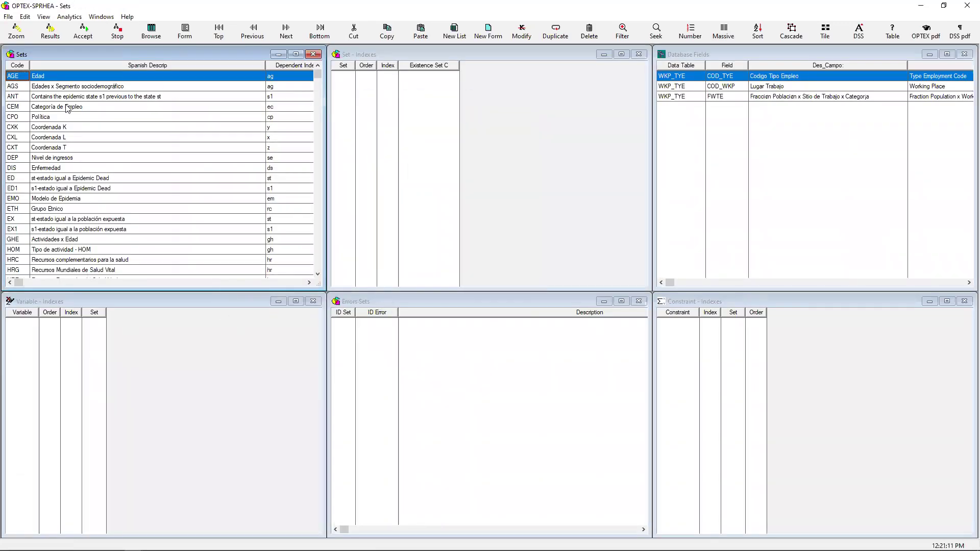
# Browse the sets from AGS down to I0F, examining the linked fields, errors and constraint indexes, then close the tables
pyautogui.click(514, 297)
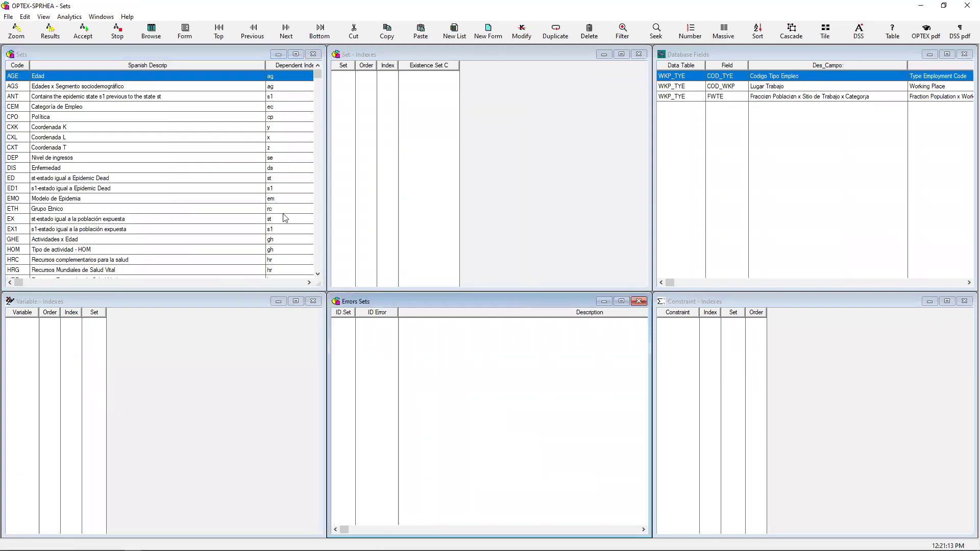
pyautogui.click(56, 89)
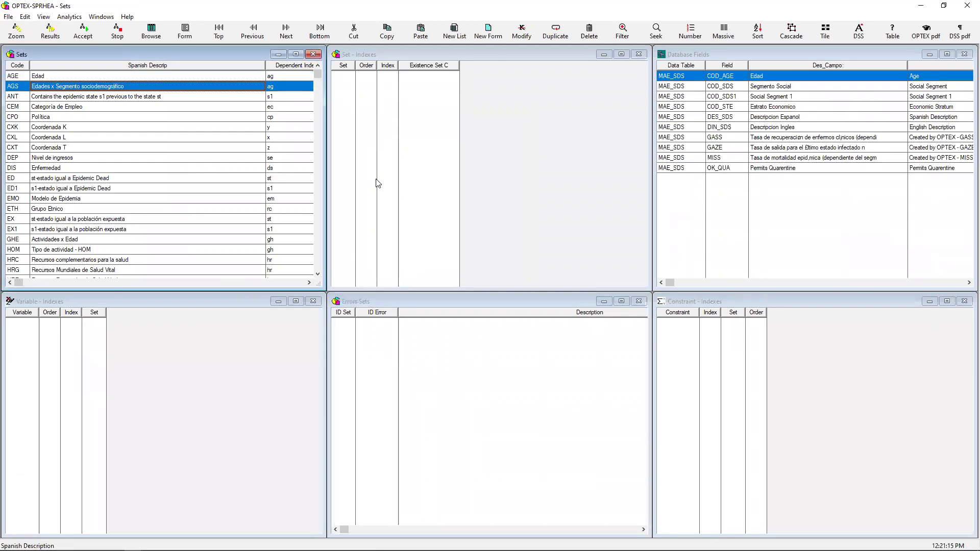
pyautogui.press('Down')
pyautogui.press('Down')
pyautogui.press('Down')
pyautogui.press('Down')
pyautogui.press('Down')
pyautogui.press('Down')
pyautogui.press('Down')
pyautogui.press('Down')
pyautogui.press('Down')
pyautogui.press('Down')
pyautogui.press('Down')
pyautogui.press('Down')
pyautogui.press('Down')
pyautogui.press('Down')
pyautogui.press('Down')
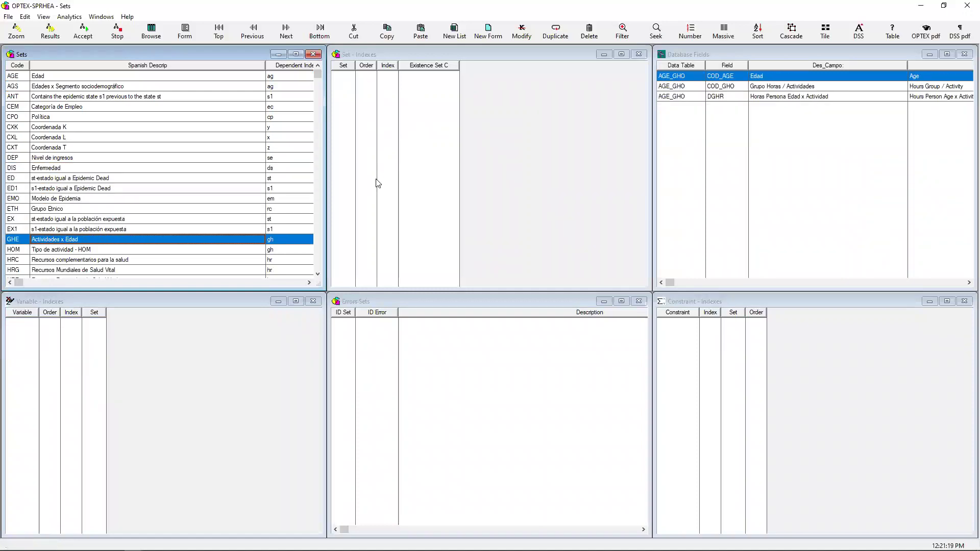
pyautogui.press('Down')
pyautogui.press('Down')
pyautogui.press('Down')
pyautogui.press('Down')
pyautogui.press('Down')
pyautogui.press('Down')
pyautogui.press('Down')
pyautogui.press('Down')
pyautogui.press('Down')
pyautogui.press('Down')
pyautogui.press('Down')
pyautogui.press('Down')
pyautogui.press('Down')
pyautogui.press('Up')
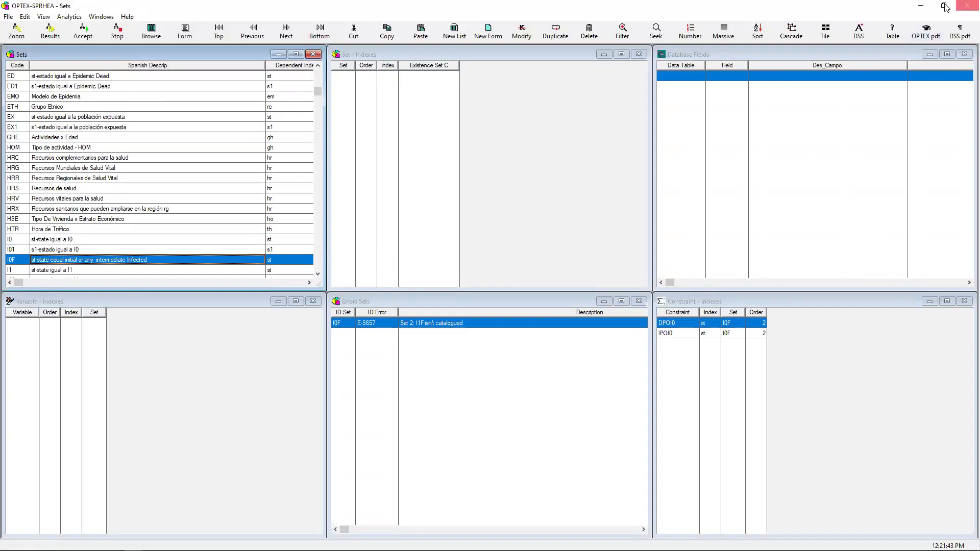
pyautogui.click(966, 6)
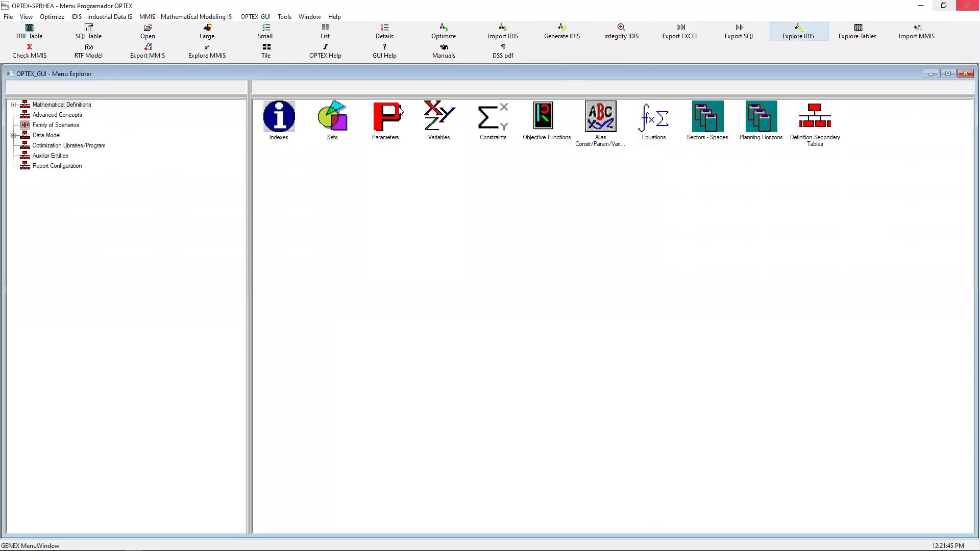
# Reopen the Sets table and set the data table of set AGE to ESC_AGEZ
pyautogui.doubleClick(332, 116)
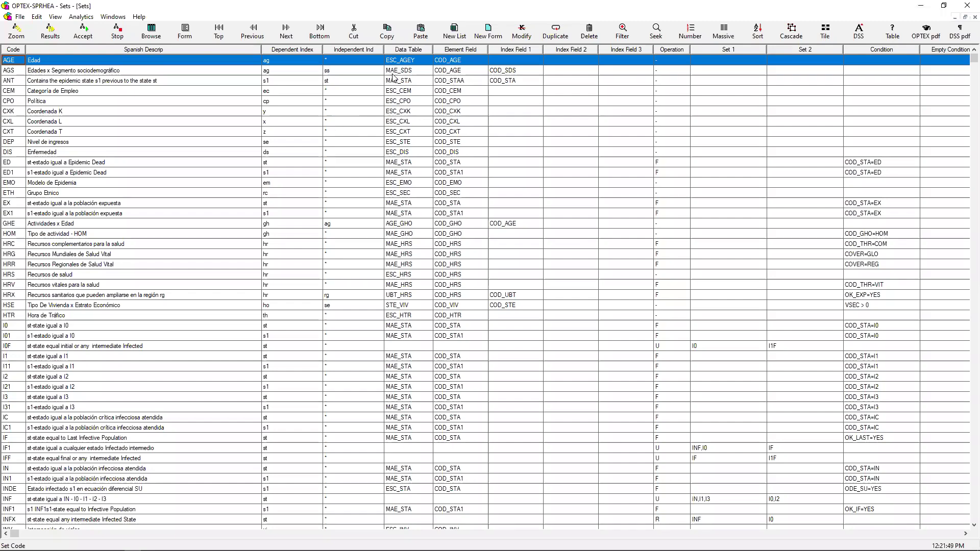
pyautogui.click(419, 61)
pyautogui.rightClick(420, 61)
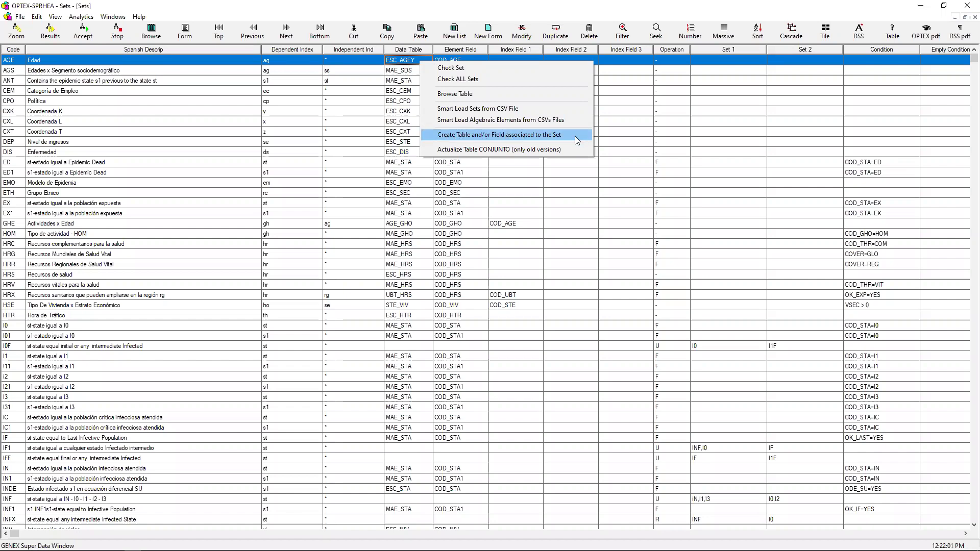
pyautogui.click(414, 60)
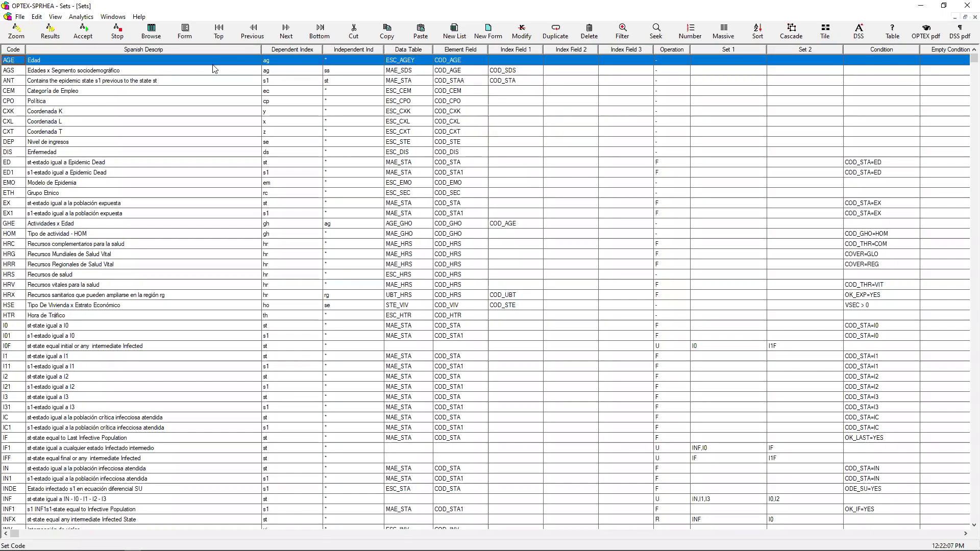
pyautogui.click(411, 60)
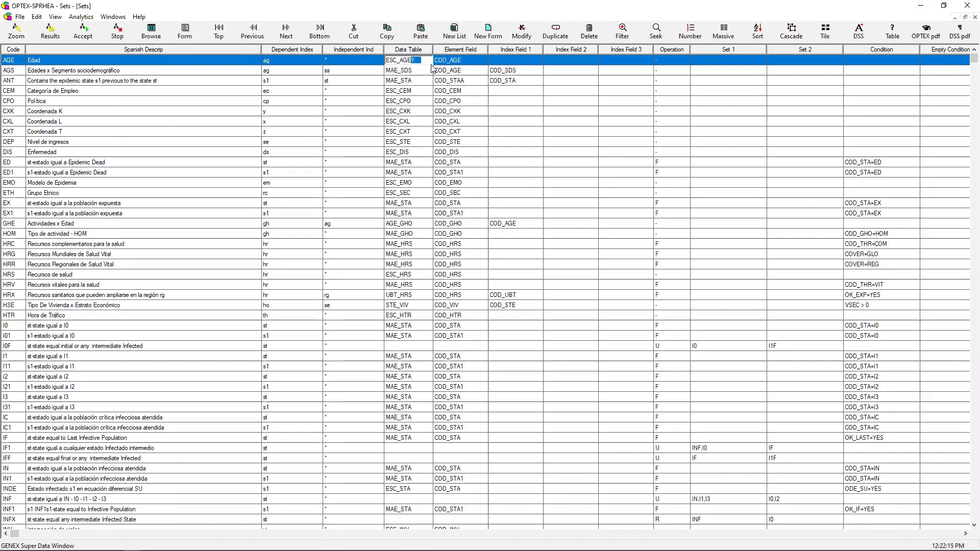
pyautogui.write('Z')
pyautogui.click(419, 70)
# Create the table and field associated with set AGE and dismiss the message
pyautogui.click(416, 59)
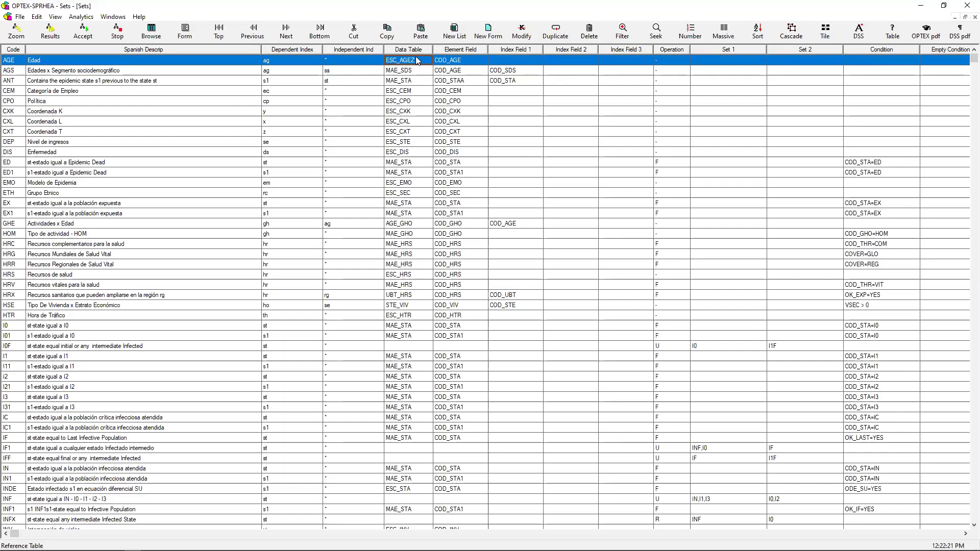
pyautogui.rightClick(417, 60)
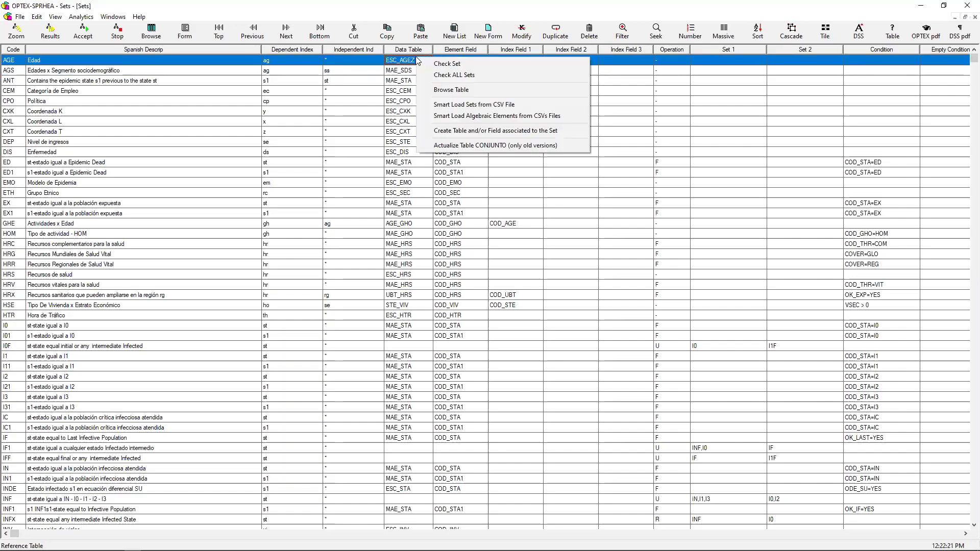
pyautogui.click(462, 132)
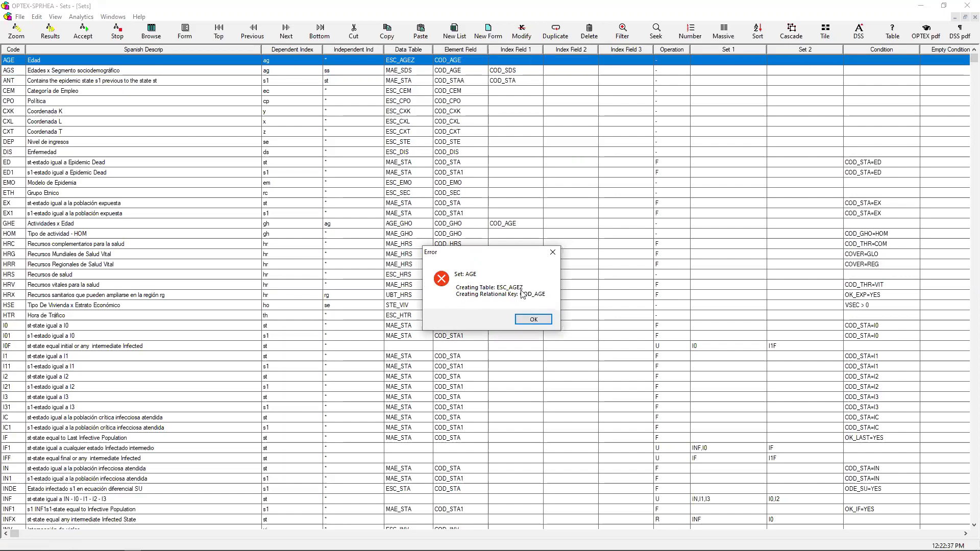
pyautogui.click(529, 325)
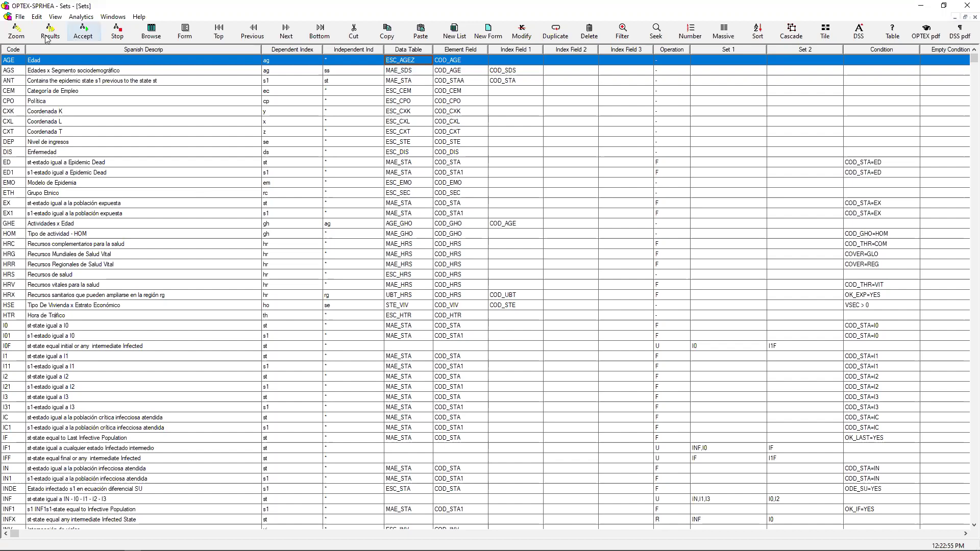
# Open the linked Data Tables and Database Fields tables for the sets
pyautogui.click(20, 34)
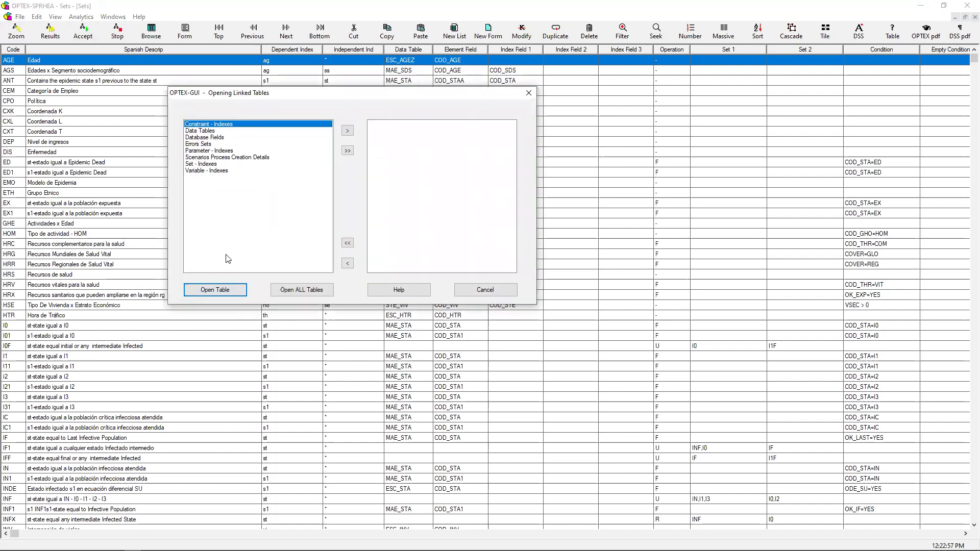
pyautogui.click(211, 138)
pyautogui.click(347, 130)
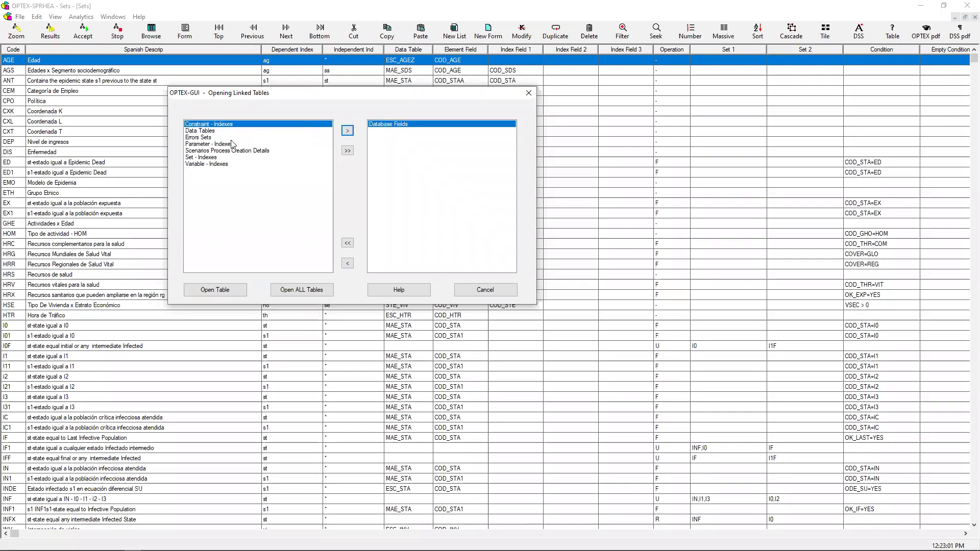
pyautogui.click(204, 130)
pyautogui.click(347, 132)
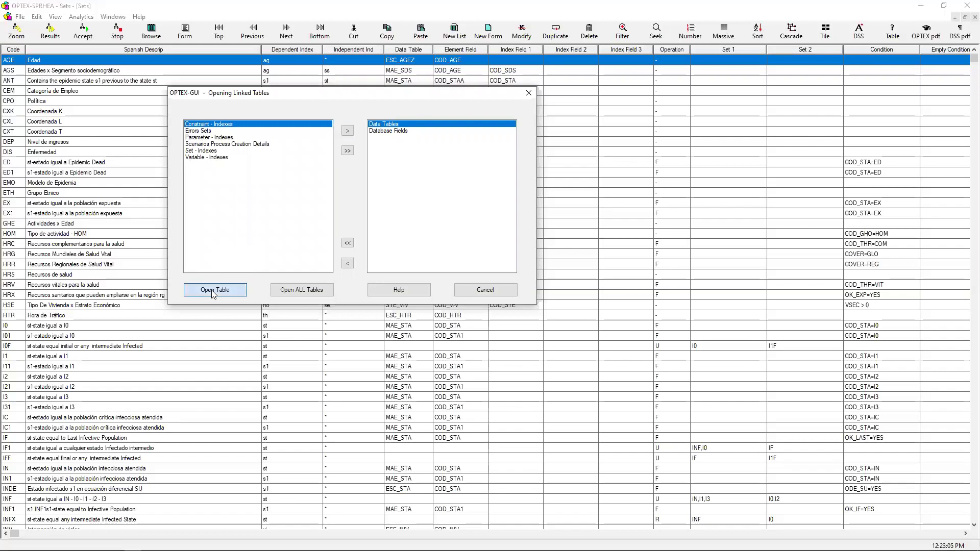
pyautogui.click(212, 295)
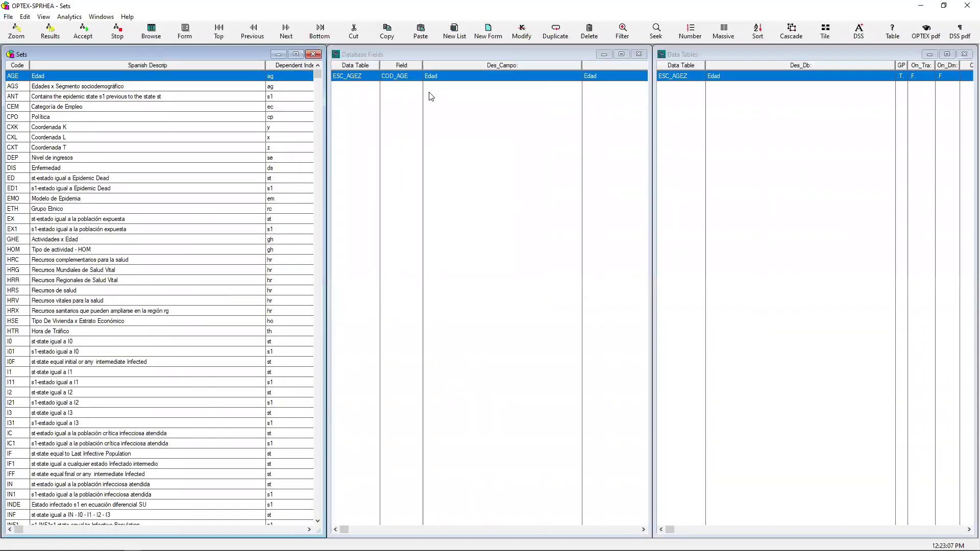
# Examine the linked field and data table records of sets AGE and AGS, then close the tables
pyautogui.click(443, 78)
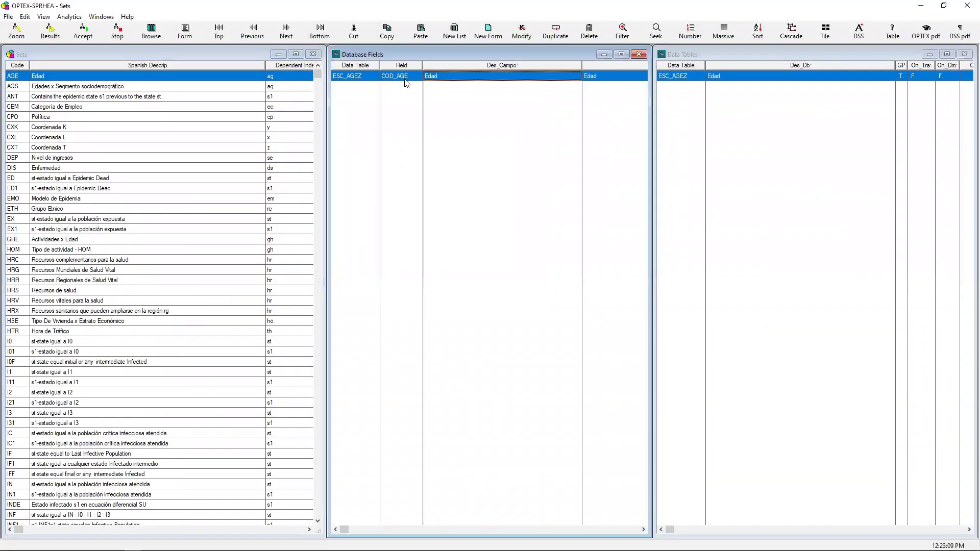
pyautogui.click(723, 77)
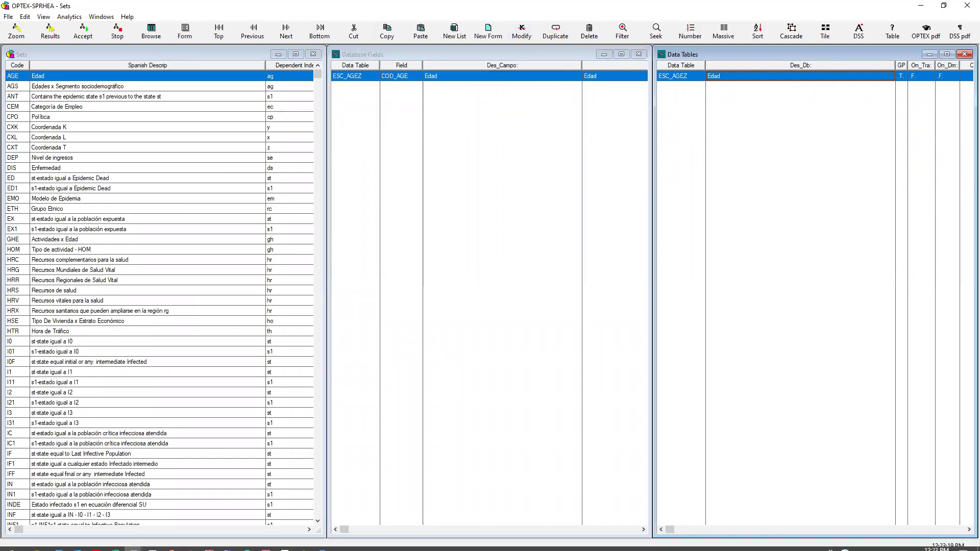
pyautogui.click(49, 88)
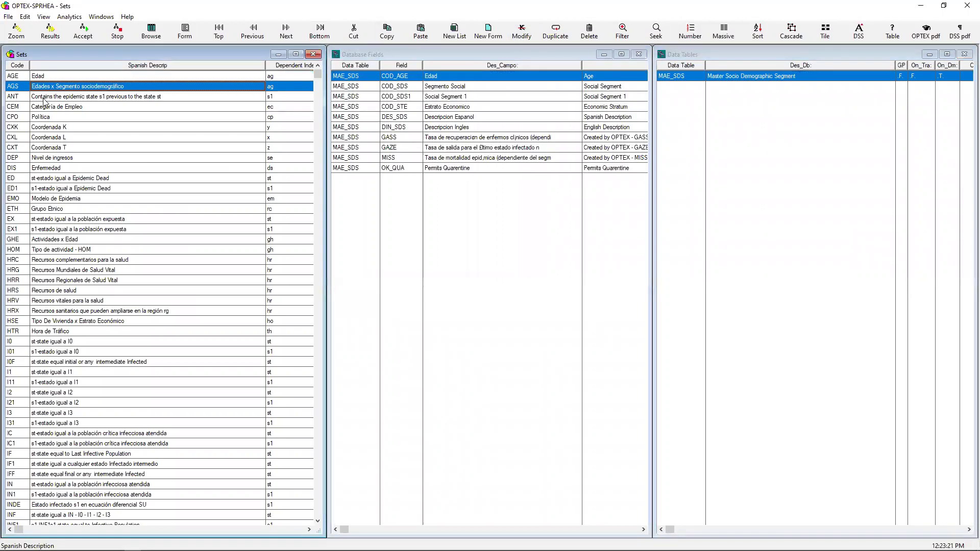
pyautogui.press('Up')
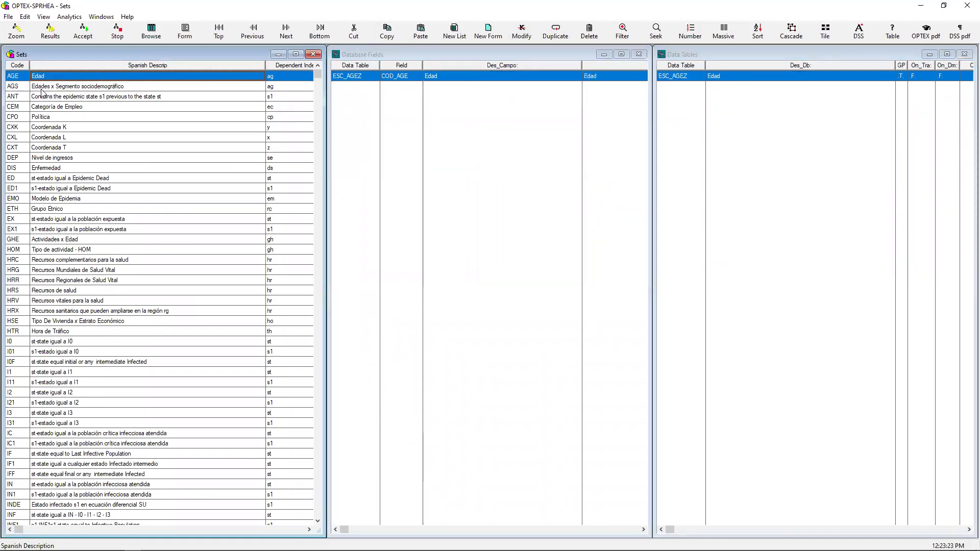
pyautogui.click(41, 90)
pyautogui.click(44, 79)
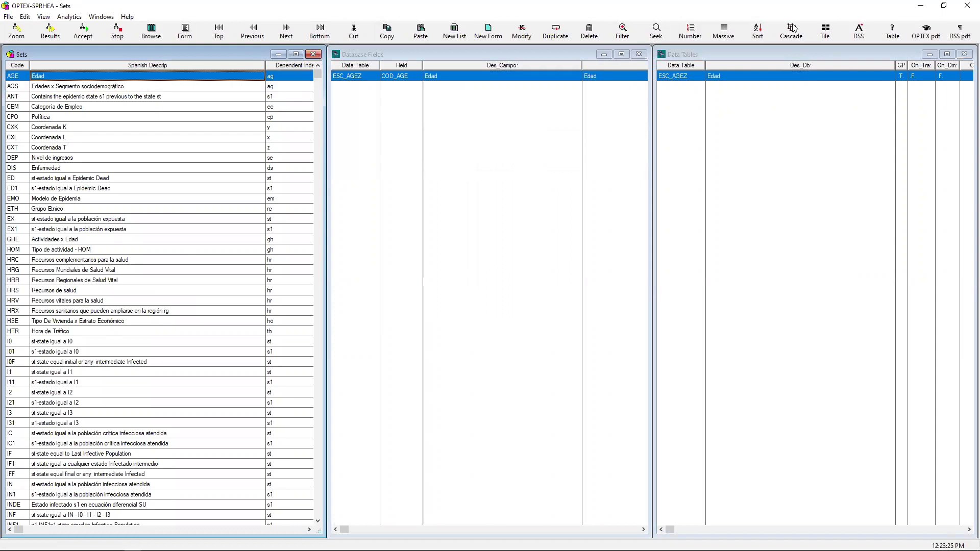
pyautogui.click(965, 7)
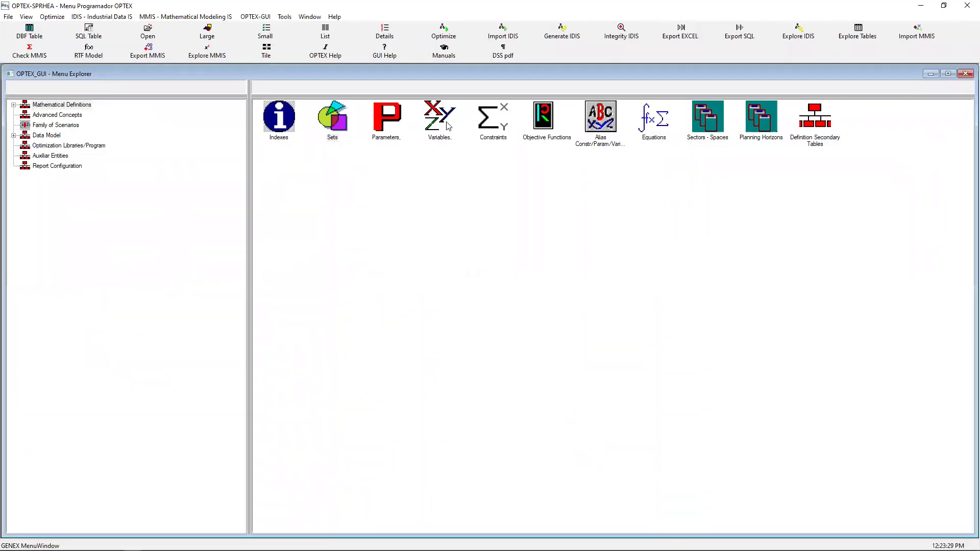
# Open the Parameters table, view the commands available for parameters, and close the table
pyautogui.doubleClick(385, 125)
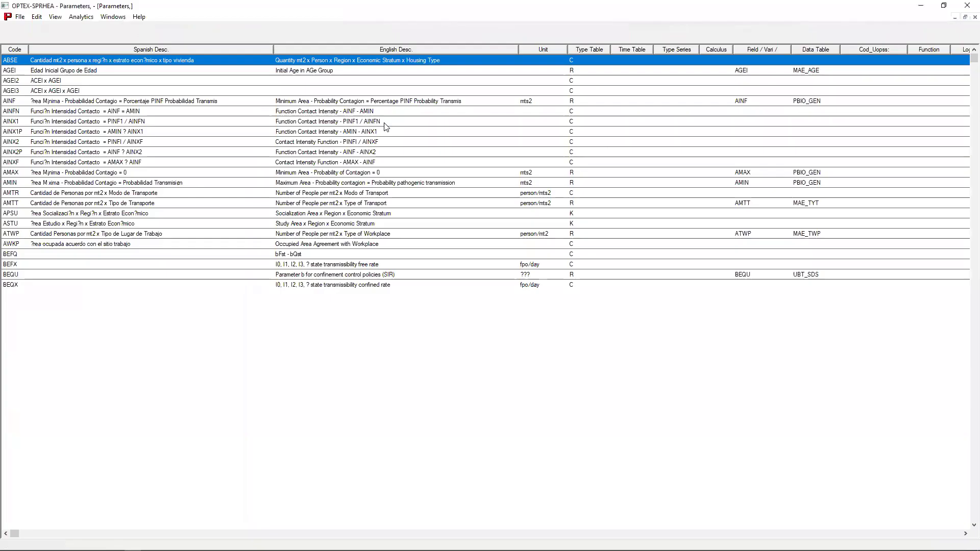
pyautogui.rightClick(607, 178)
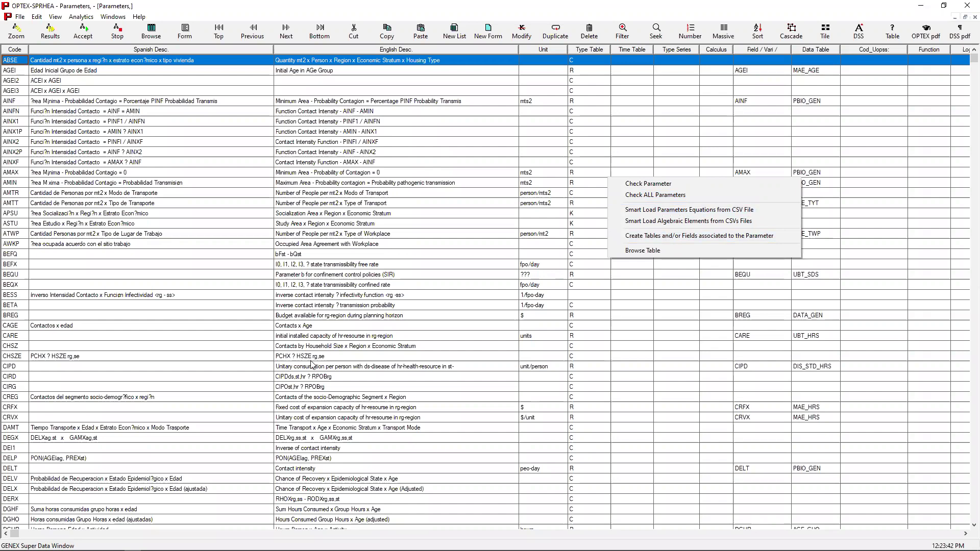
pyautogui.click(966, 6)
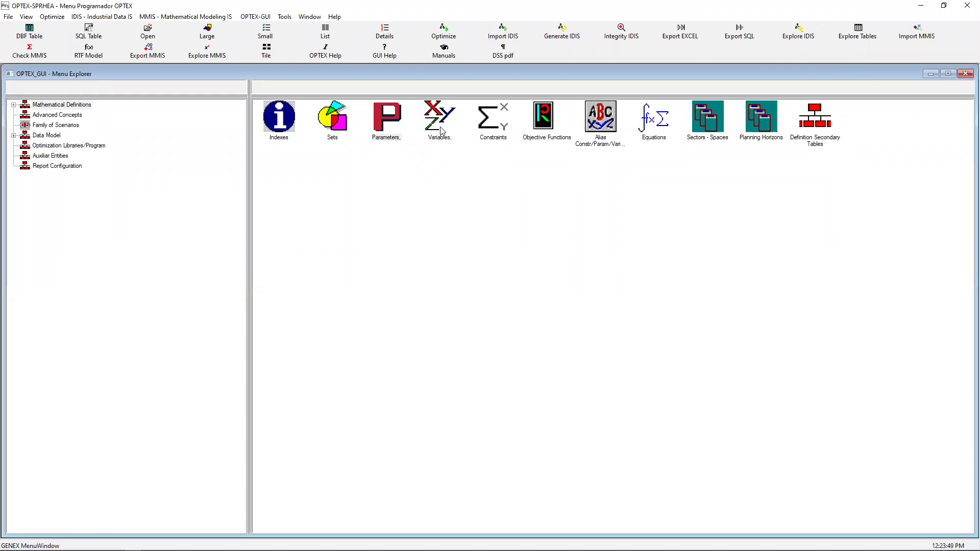
# Open the Constraints table and move the Spanish Desc. column to just before the Function column
pyautogui.doubleClick(494, 120)
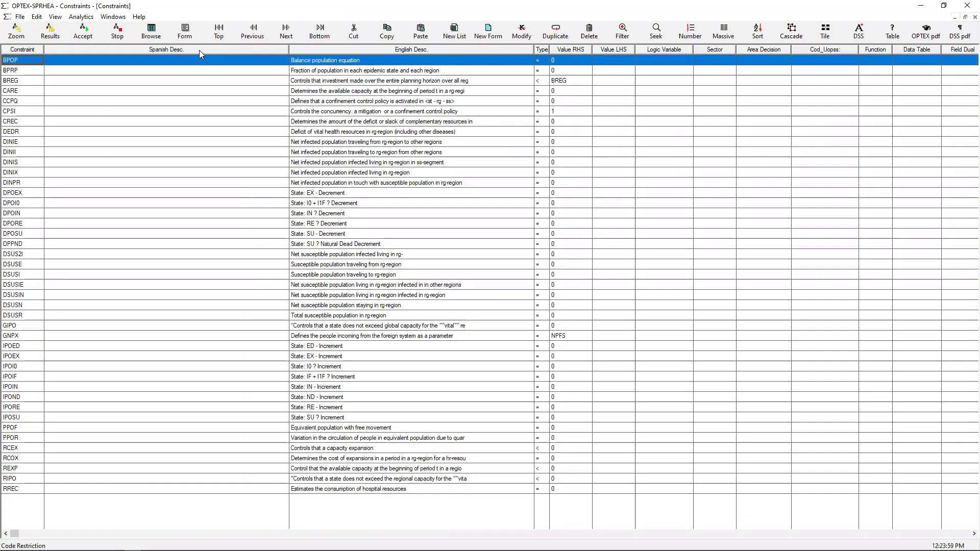
pyautogui.moveTo(199, 50); pyautogui.dragTo(859, 51)
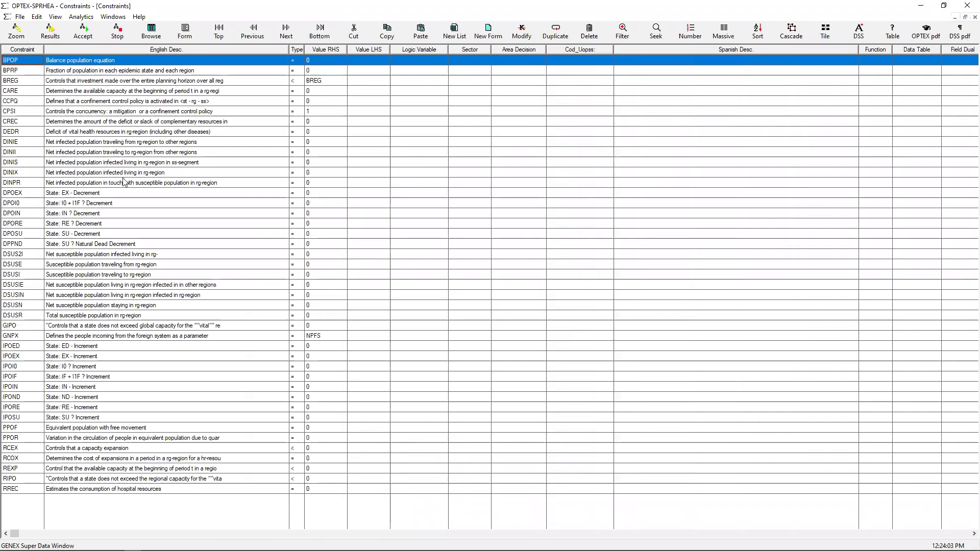
# Smart load the constraint equations from CONSTRAINTS-MS-DOS-BOGOTA-WORK-01.csv and highlight the BPOP equation structure in the load log
pyautogui.rightClick(334, 212)
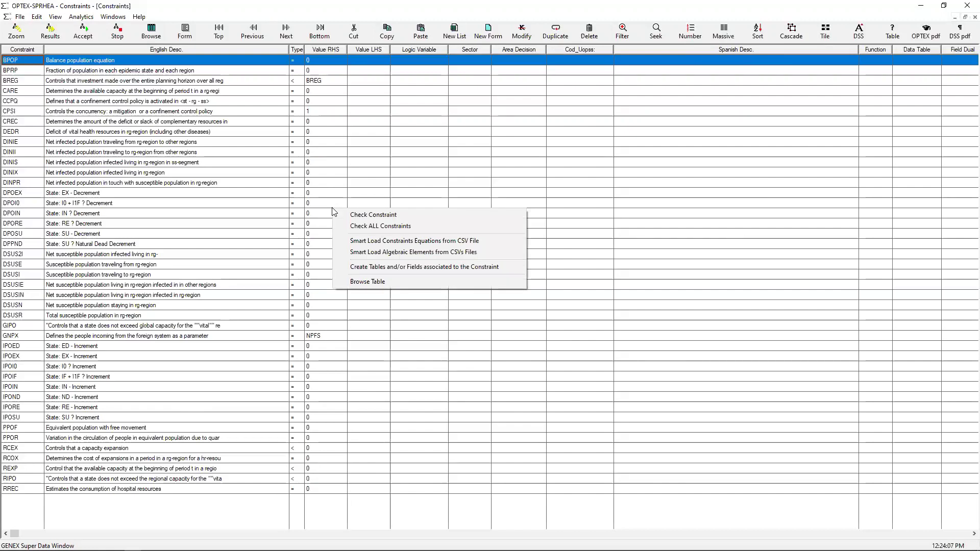
pyautogui.click(427, 242)
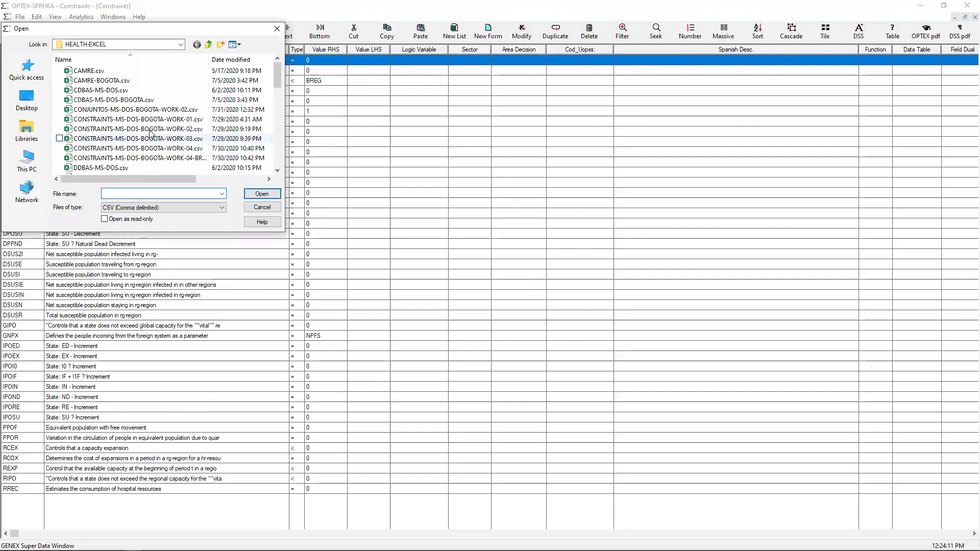
pyautogui.doubleClick(124, 120)
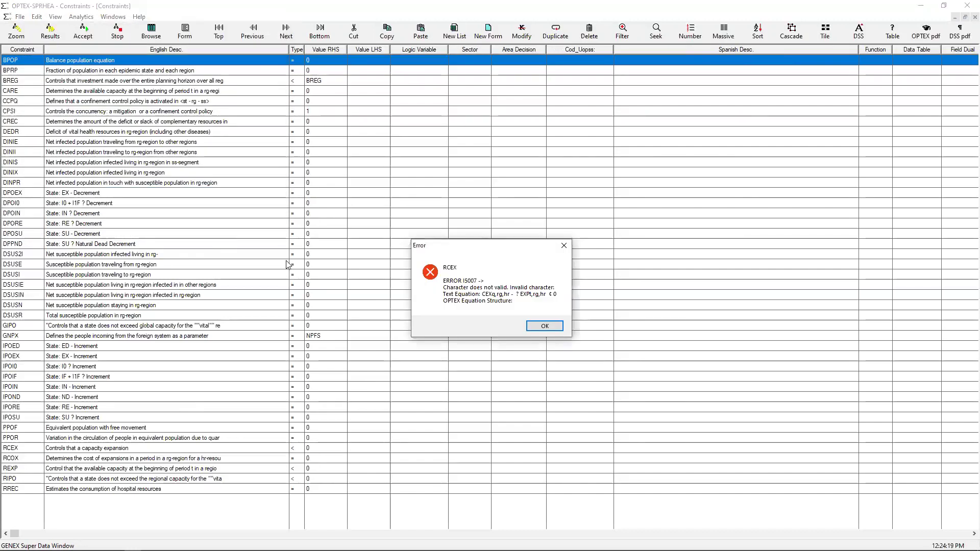
pyautogui.click(543, 326)
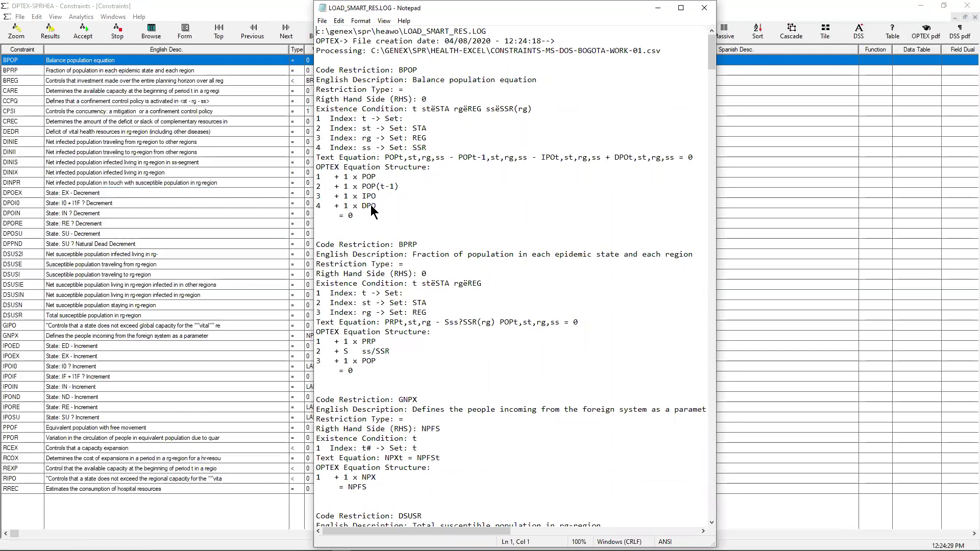
pyautogui.moveTo(384, 207); pyautogui.dragTo(310, 179)
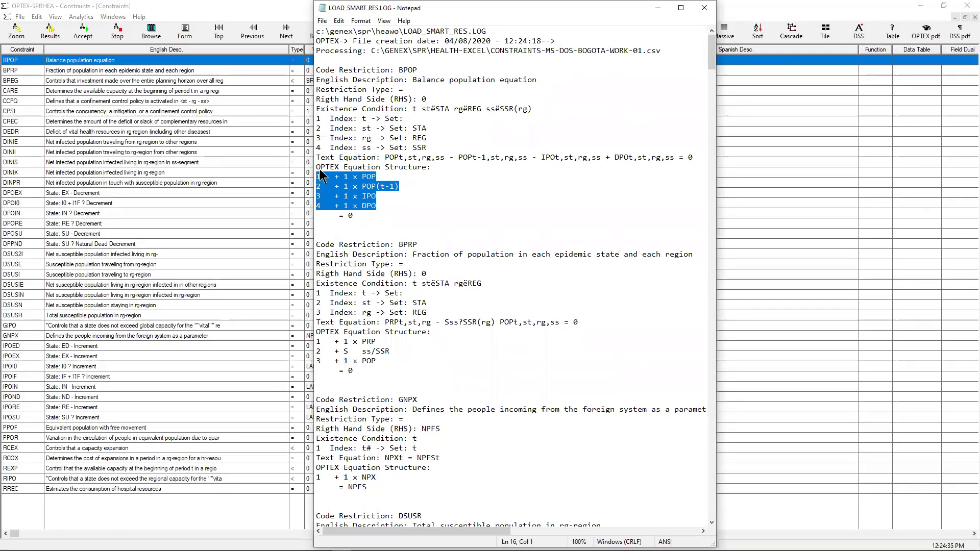
pyautogui.moveTo(317, 169); pyautogui.dragTo(365, 223)
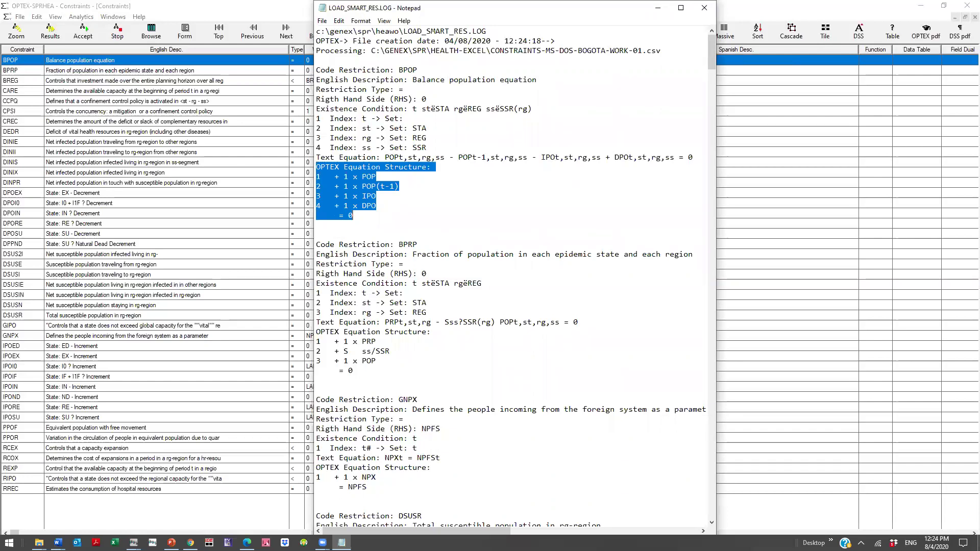
# Open the linked Equations and Constraint - Indexes tables for the constraints
pyautogui.click(143, 206)
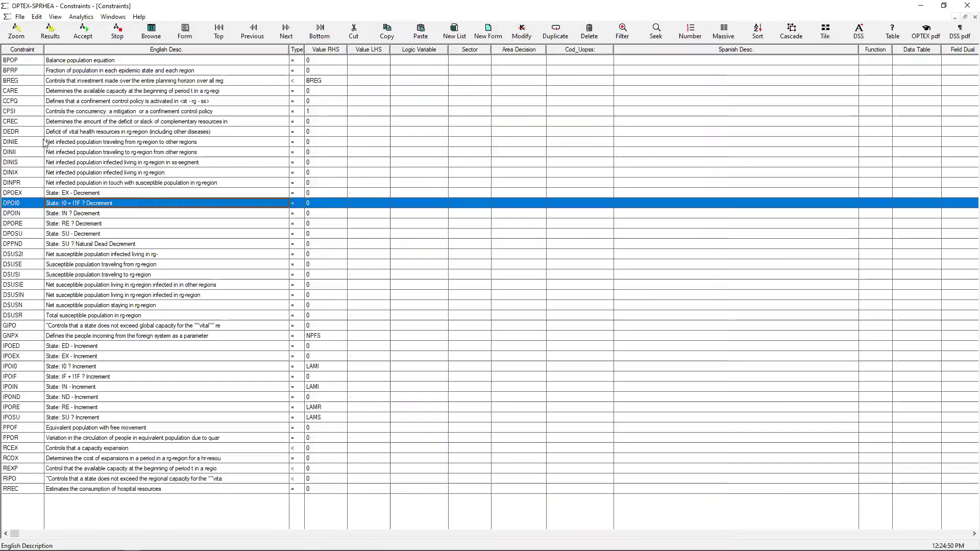
pyautogui.click(17, 31)
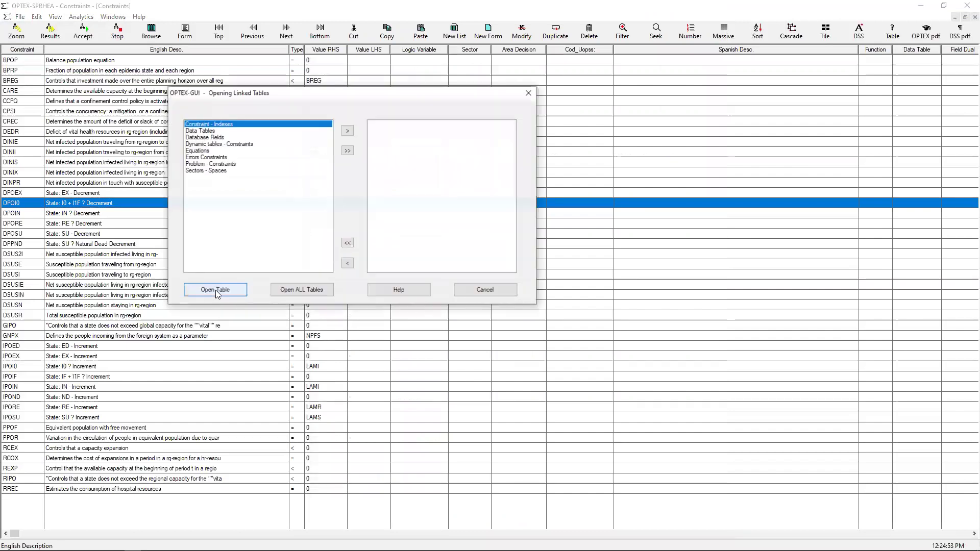
pyautogui.click(202, 151)
pyautogui.click(347, 132)
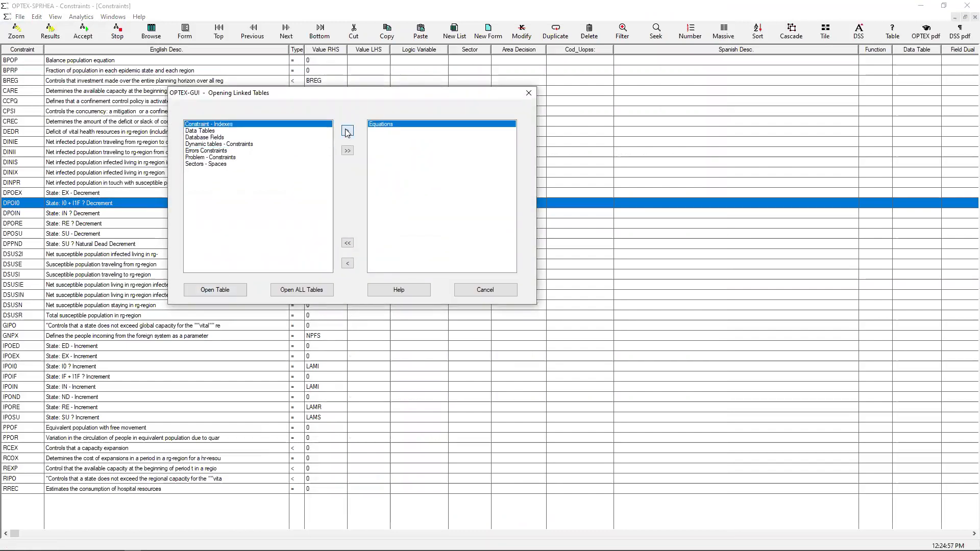
pyautogui.click(223, 292)
pyautogui.click(347, 131)
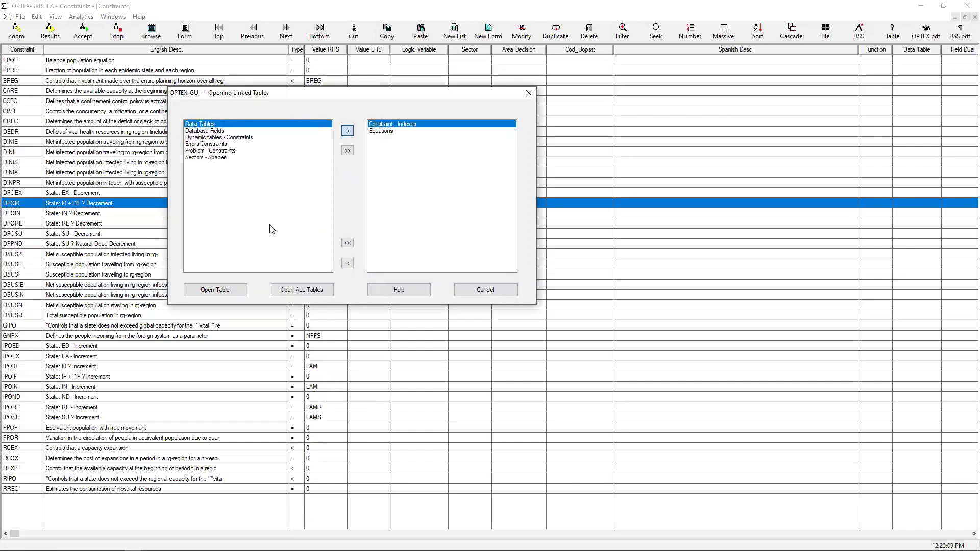
pyautogui.click(223, 295)
pyautogui.click(223, 295)
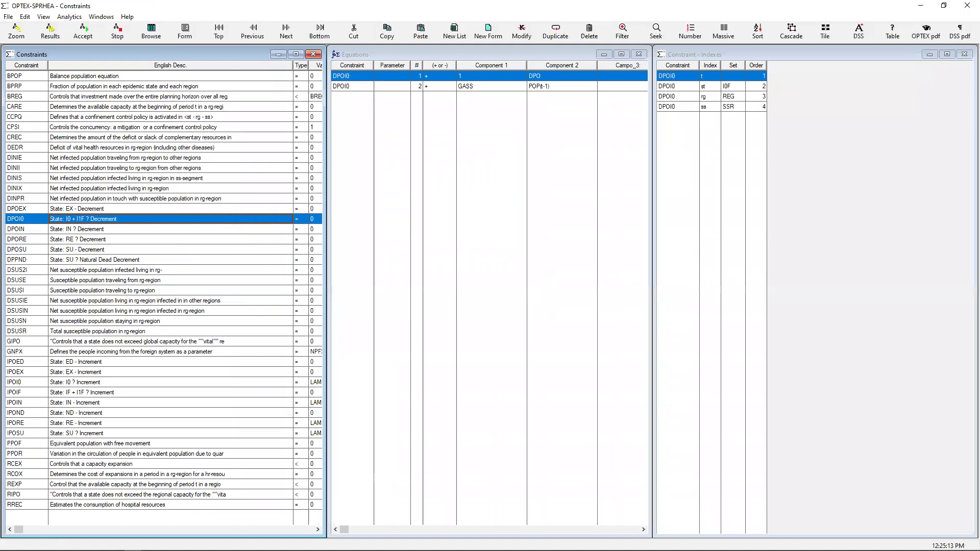
# Select constraint BPOP in the Constraints table and bring the load log back into view
pyautogui.moveTo(304, 550)
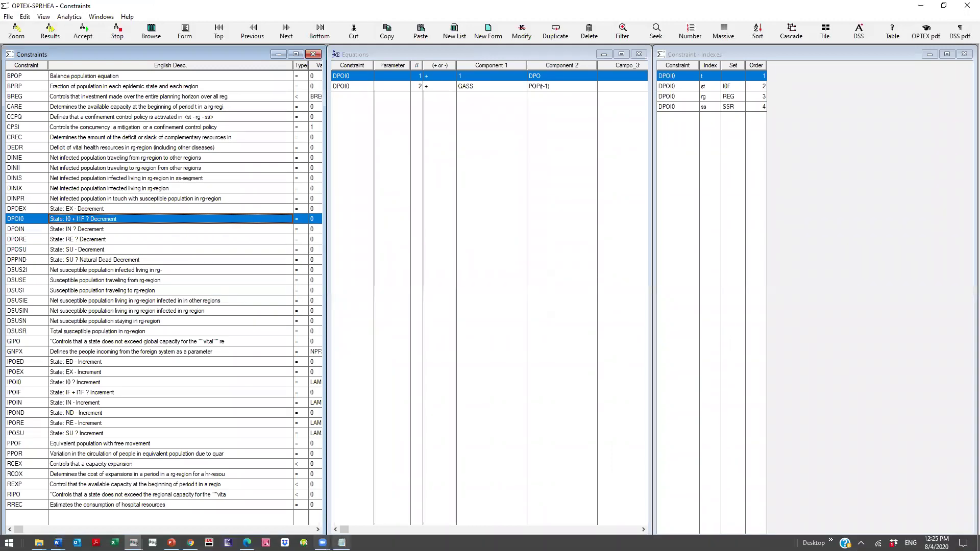
pyautogui.click(341, 542)
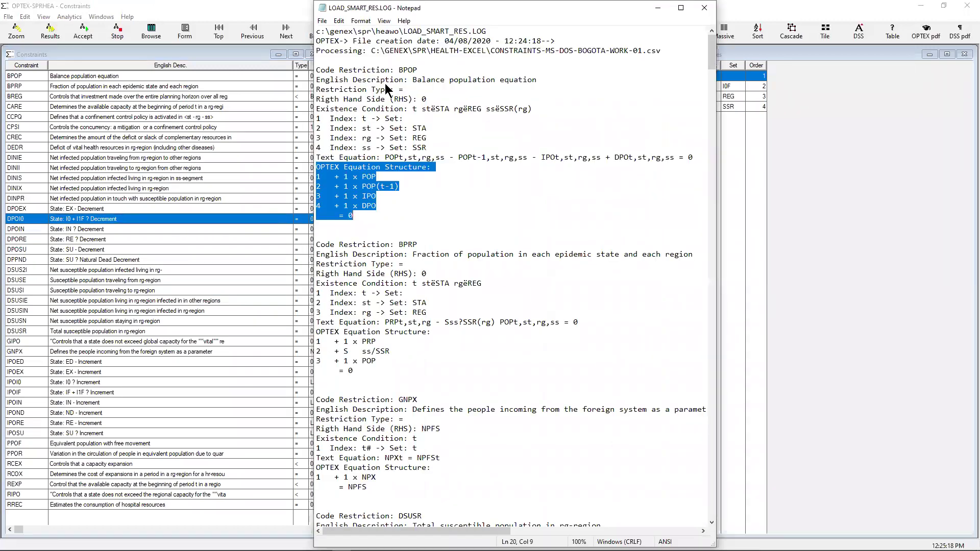
pyautogui.click(25, 79)
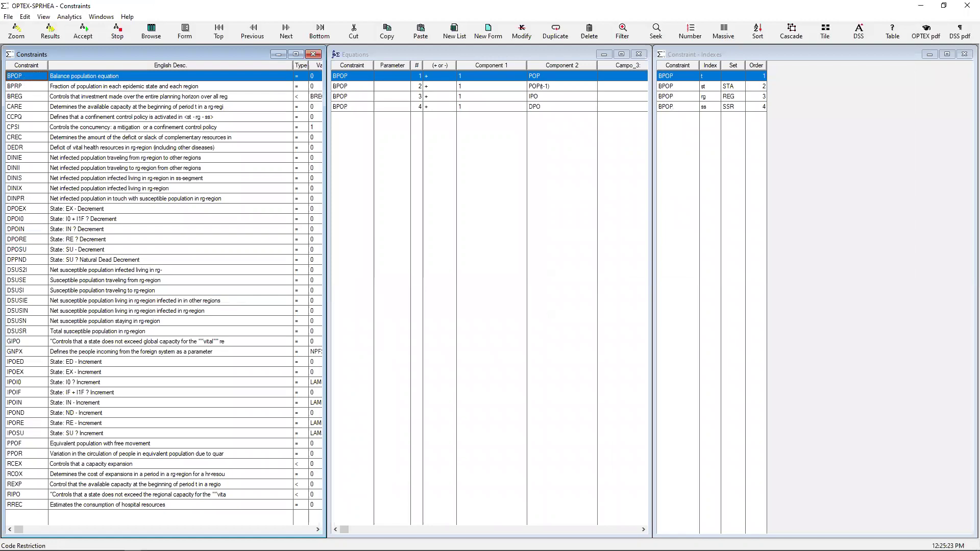
pyautogui.click(342, 542)
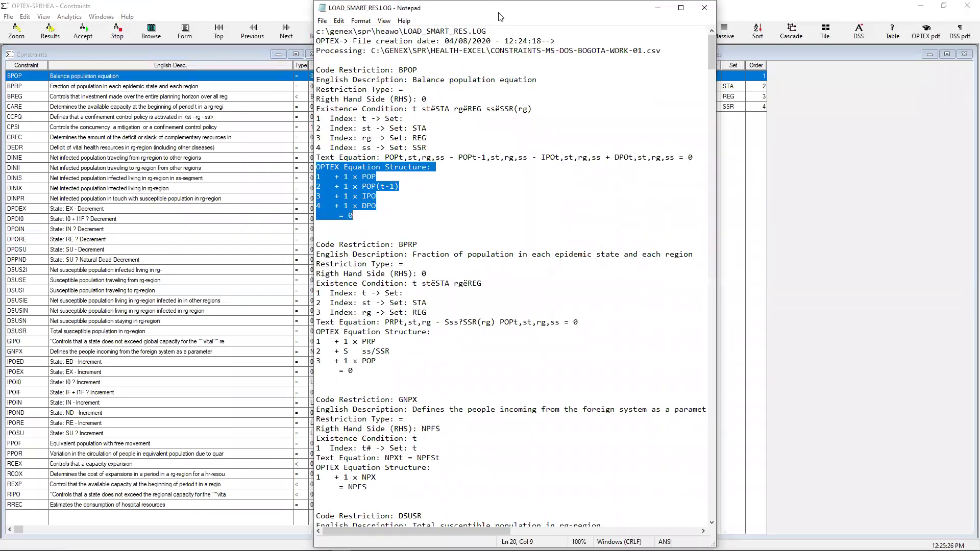
# Move the load log window beside the Equations table and shift the Parameter column away from between the Constraint and # columns
pyautogui.moveTo(500, 17); pyautogui.dragTo(805, 17)
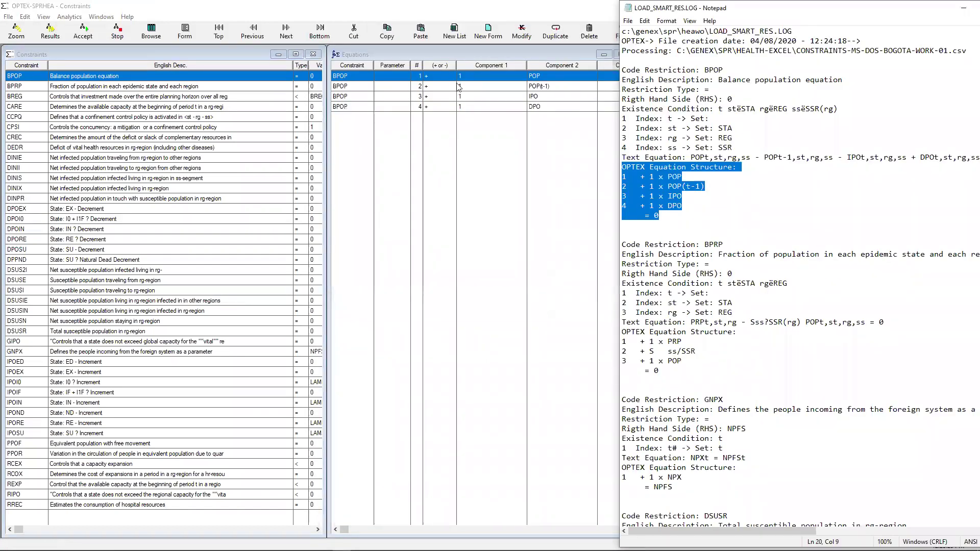
pyautogui.click(394, 64)
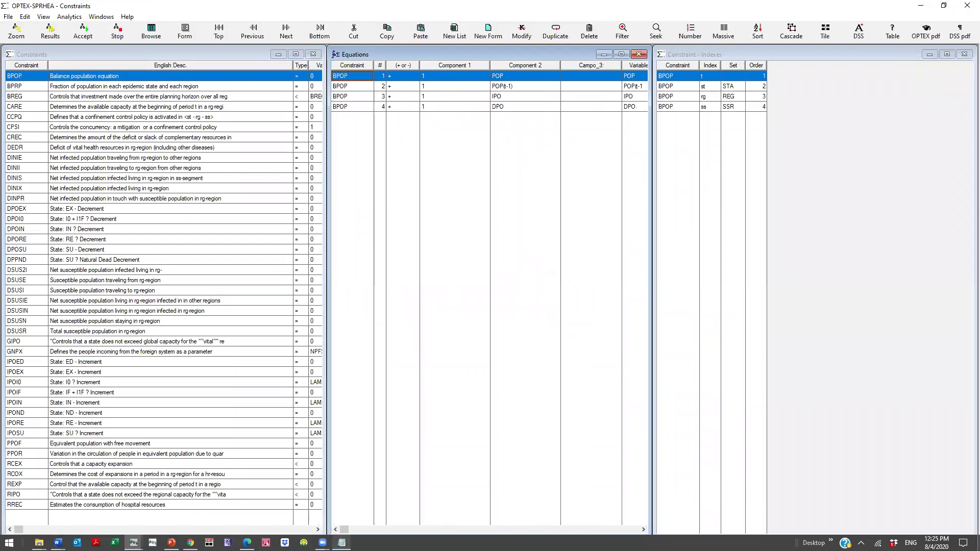
# Compare the BPOP term records in the Equations table with the text equation and OPTEX equation structure in the load log
pyautogui.click(342, 542)
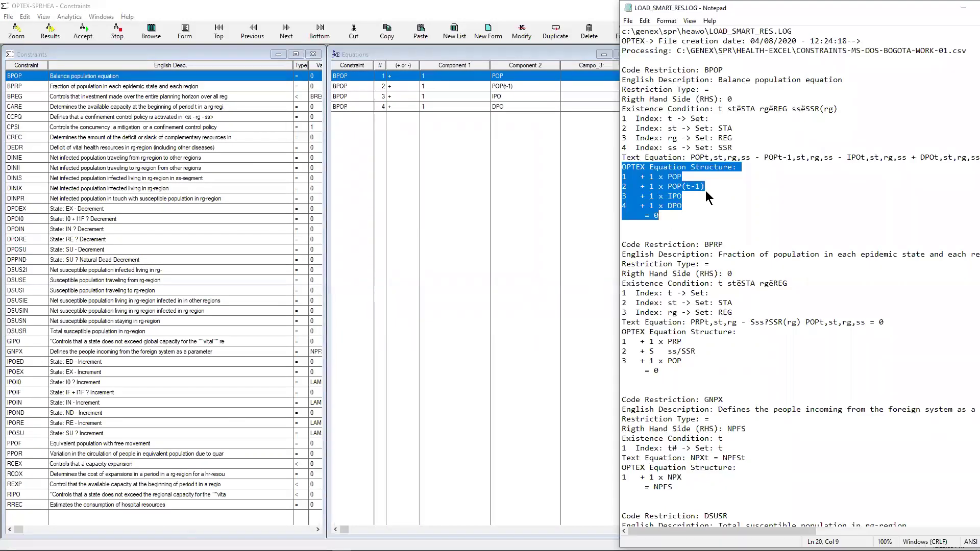
pyautogui.click(704, 194)
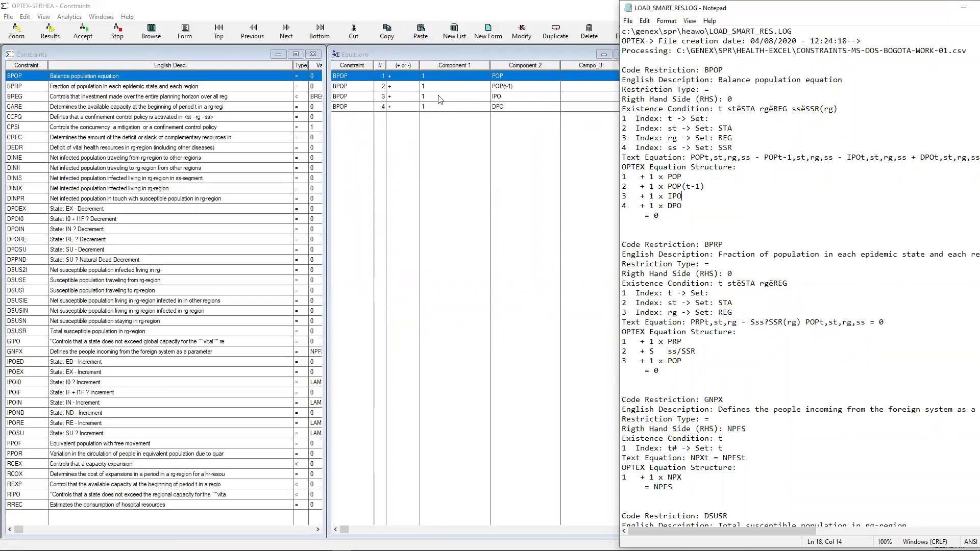
pyautogui.click(405, 90)
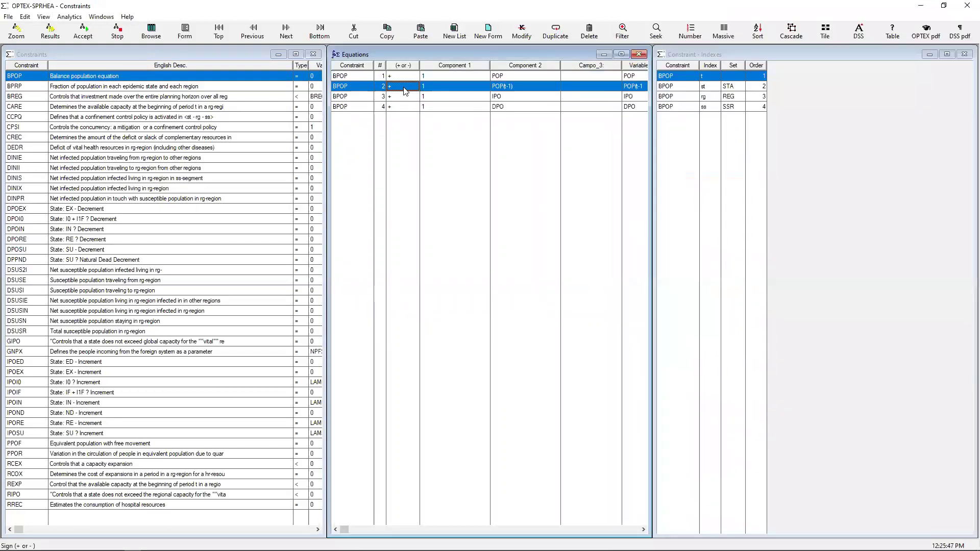
pyautogui.click(430, 77)
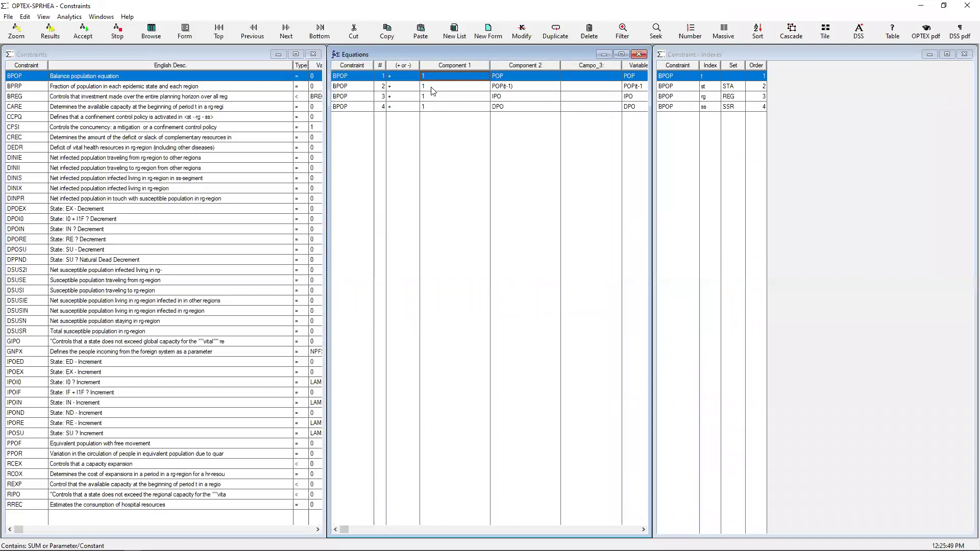
pyautogui.click(432, 89)
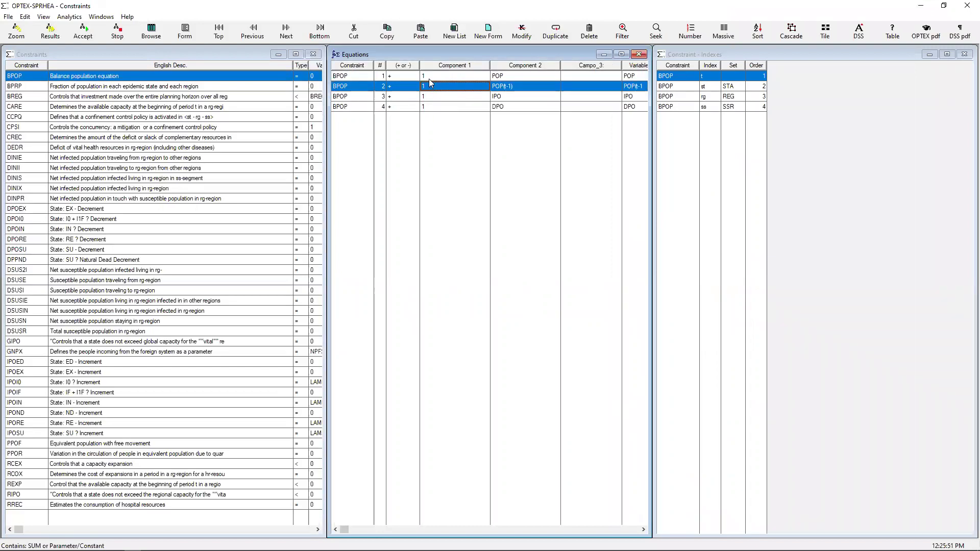
pyautogui.click(439, 77)
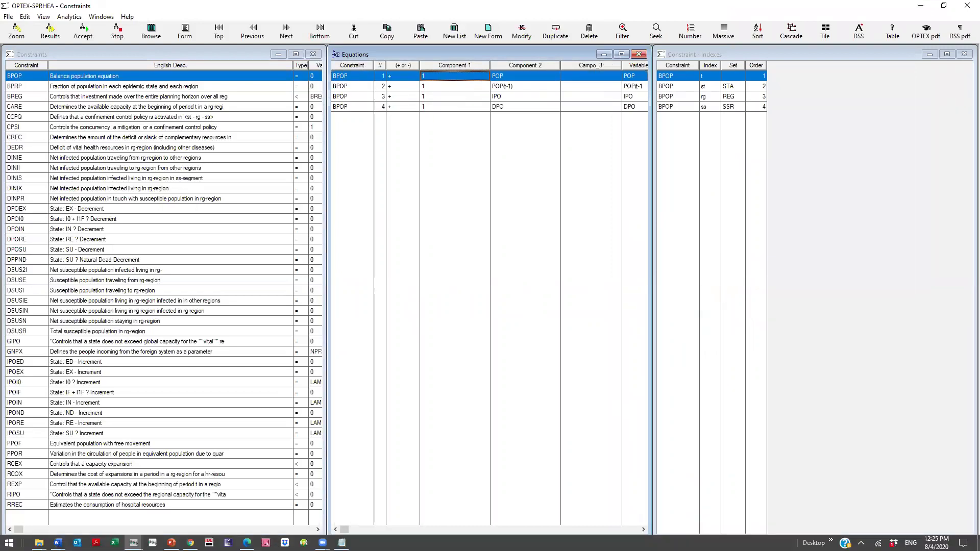
pyautogui.click(341, 542)
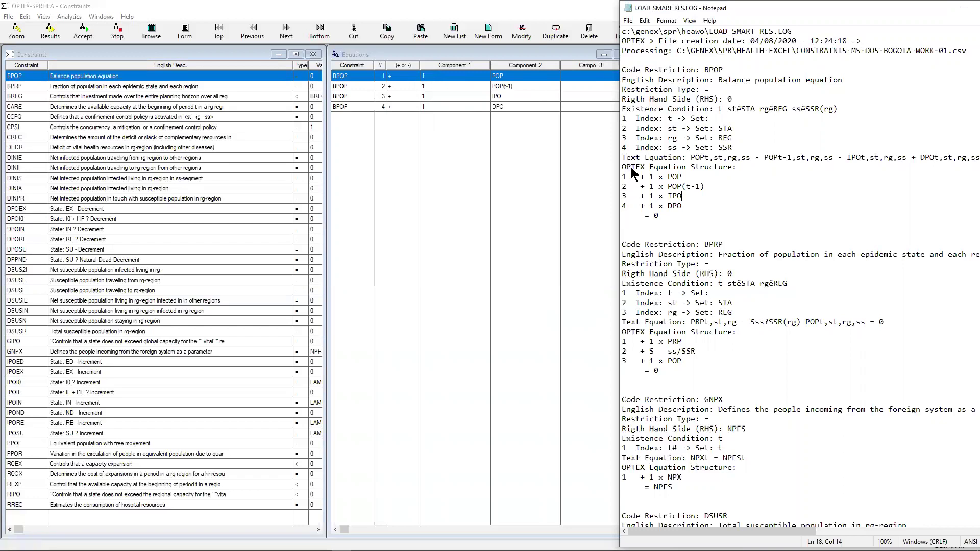
pyautogui.moveTo(624, 158); pyautogui.dragTo(964, 164)
pyautogui.click(963, 170)
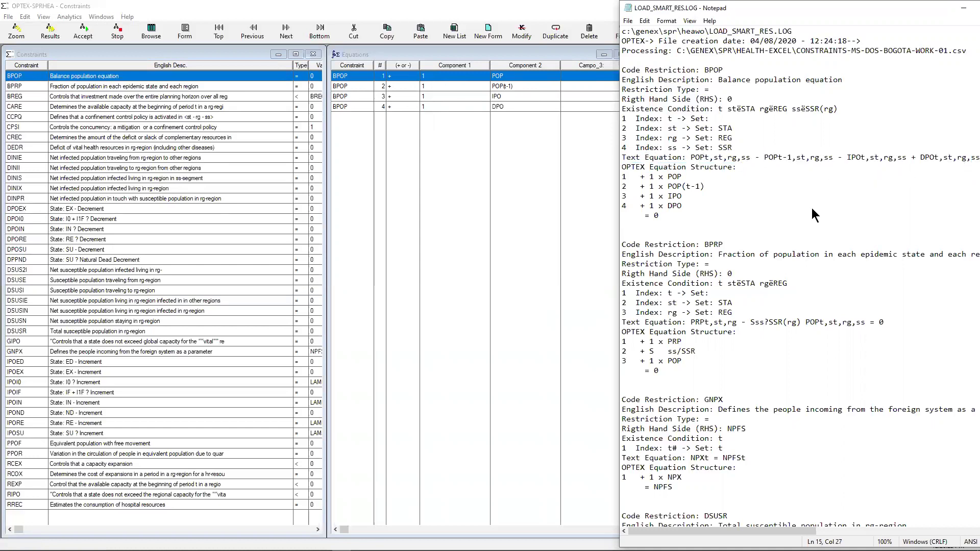